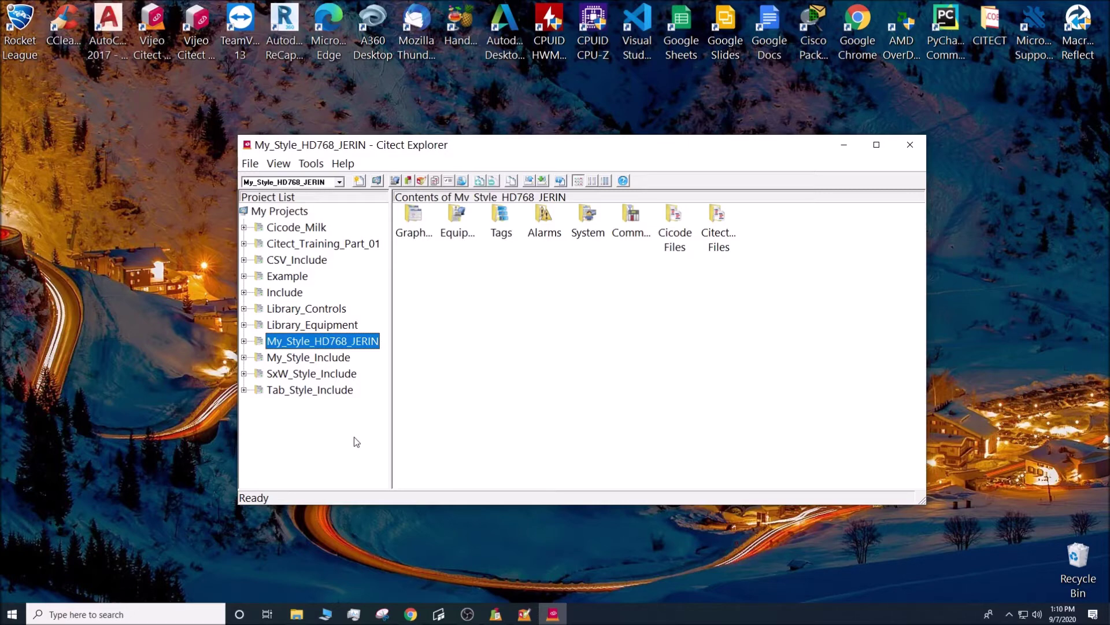
{"action": "key", "text": "alt+Tab"}
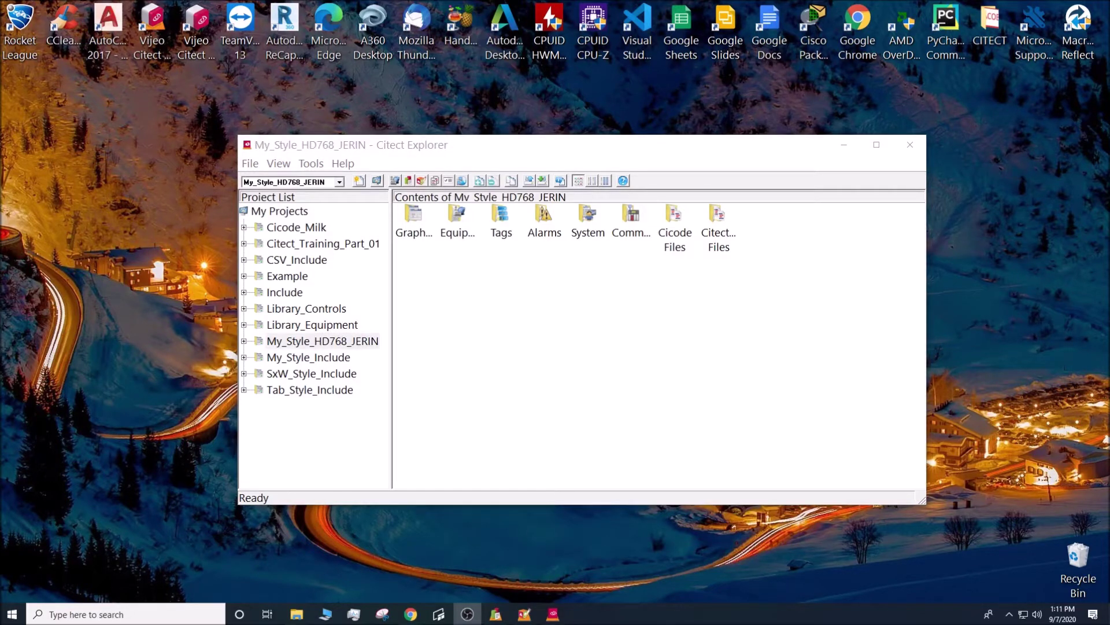
{"action": "key", "text": "alt+Tab"}
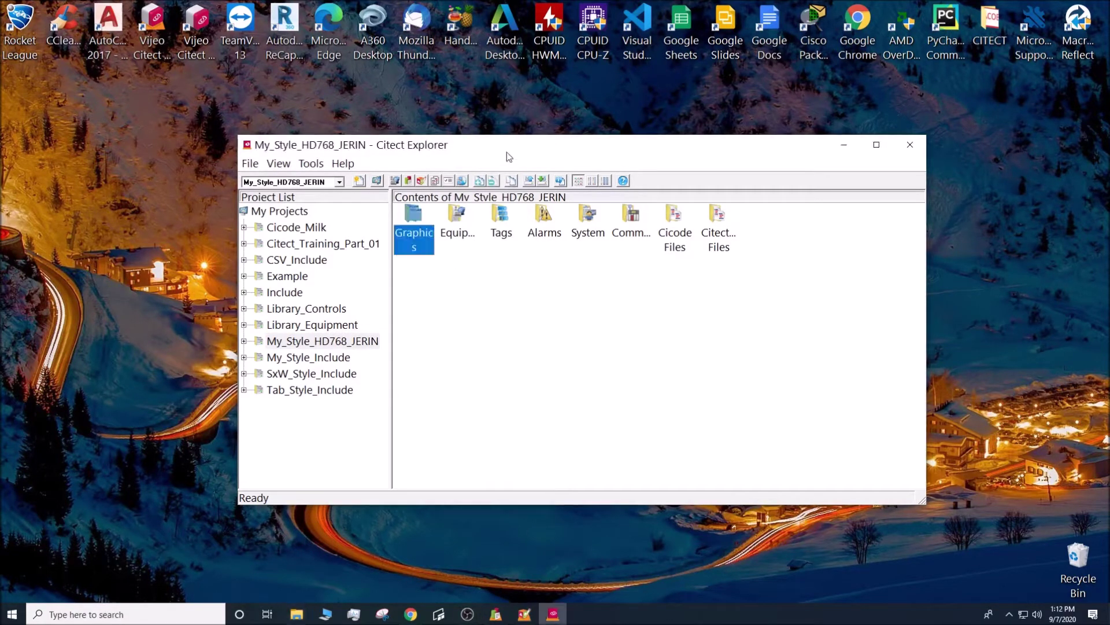
Create a new graphics page in the HD768 style project from the linked my_style_1 template "normal" at HD768 resolution
{"action": "left_click", "coordinate": [368, 344]}
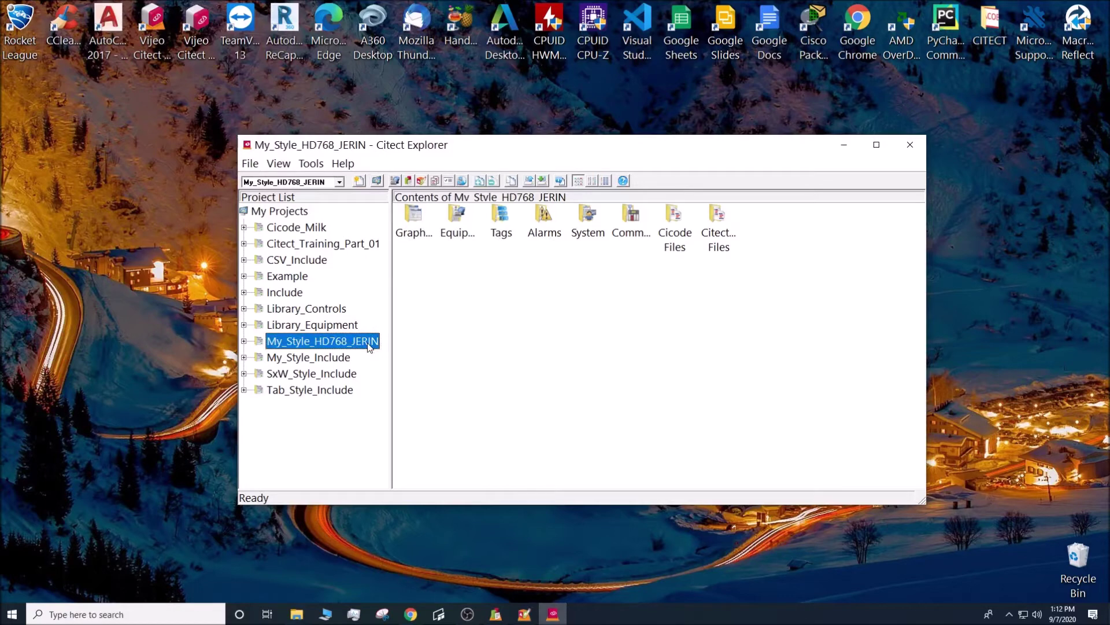
{"action": "double_click", "coordinate": [416, 223]}
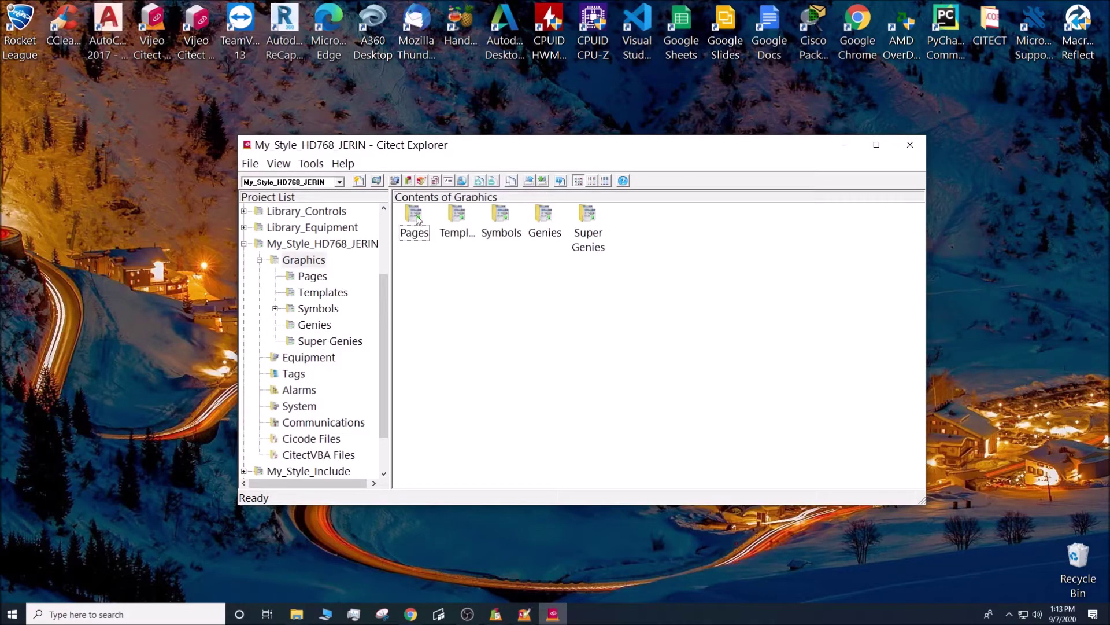
{"action": "double_click", "coordinate": [417, 224]}
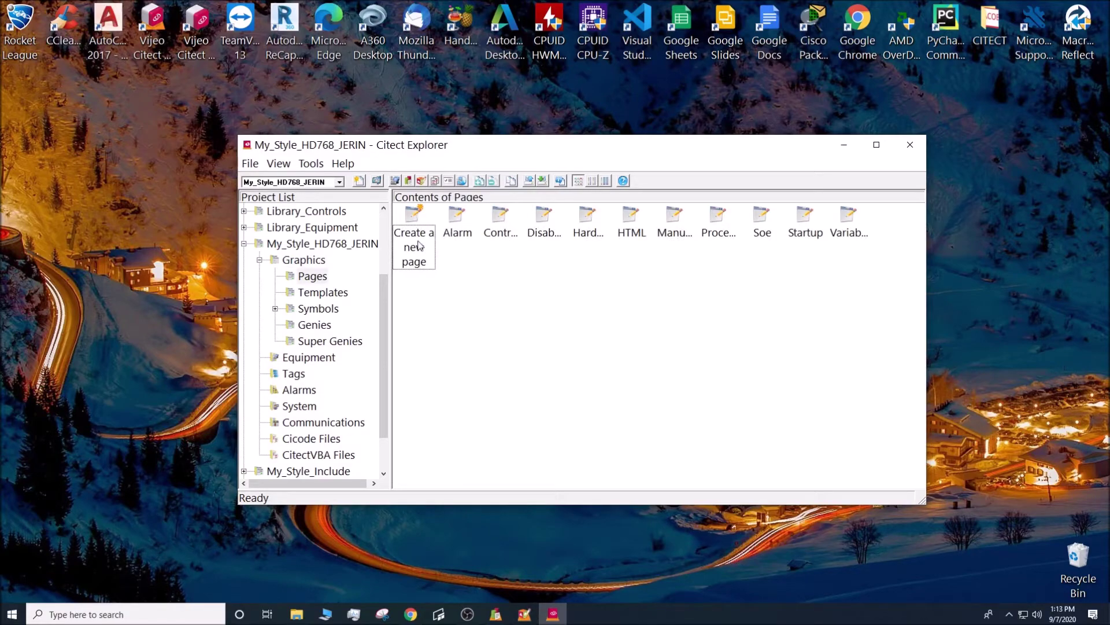
{"action": "left_click", "coordinate": [413, 224]}
{"action": "double_click", "coordinate": [414, 224]}
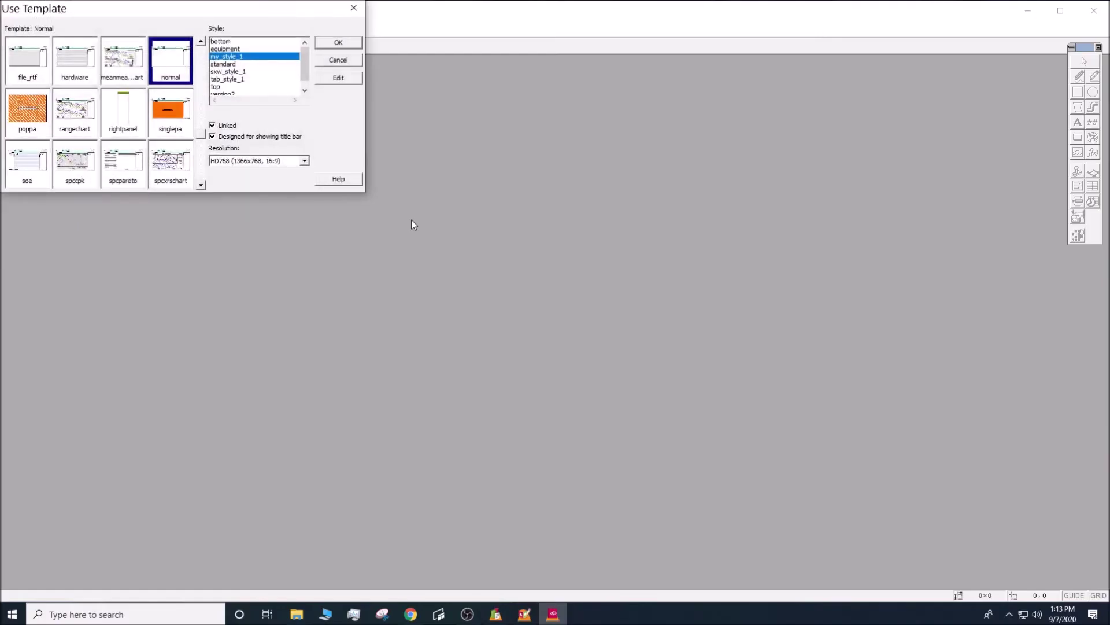
{"action": "left_click_drag", "start_coordinate": [235, 5], "coordinate": [407, 64]}
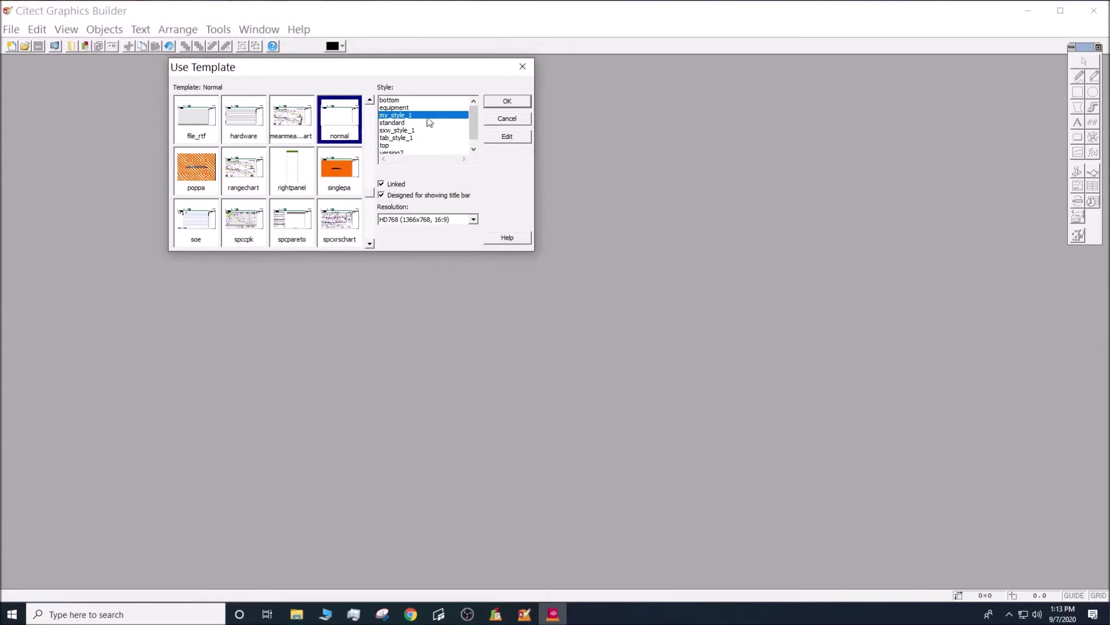
{"action": "left_click", "coordinate": [490, 102]}
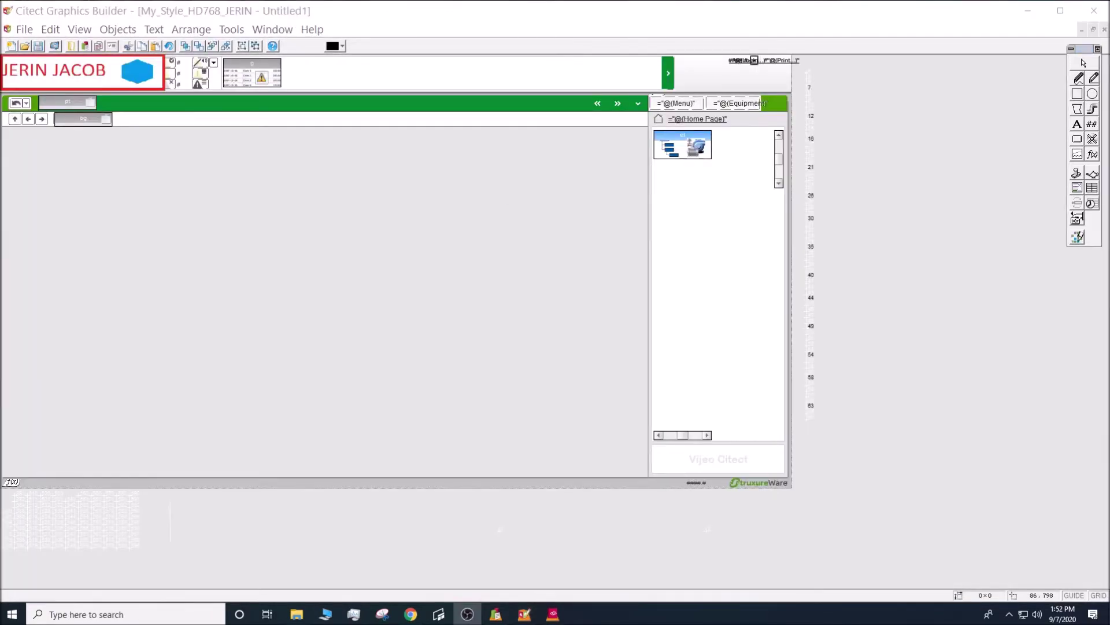
{"action": "left_click", "coordinate": [1002, 217]}
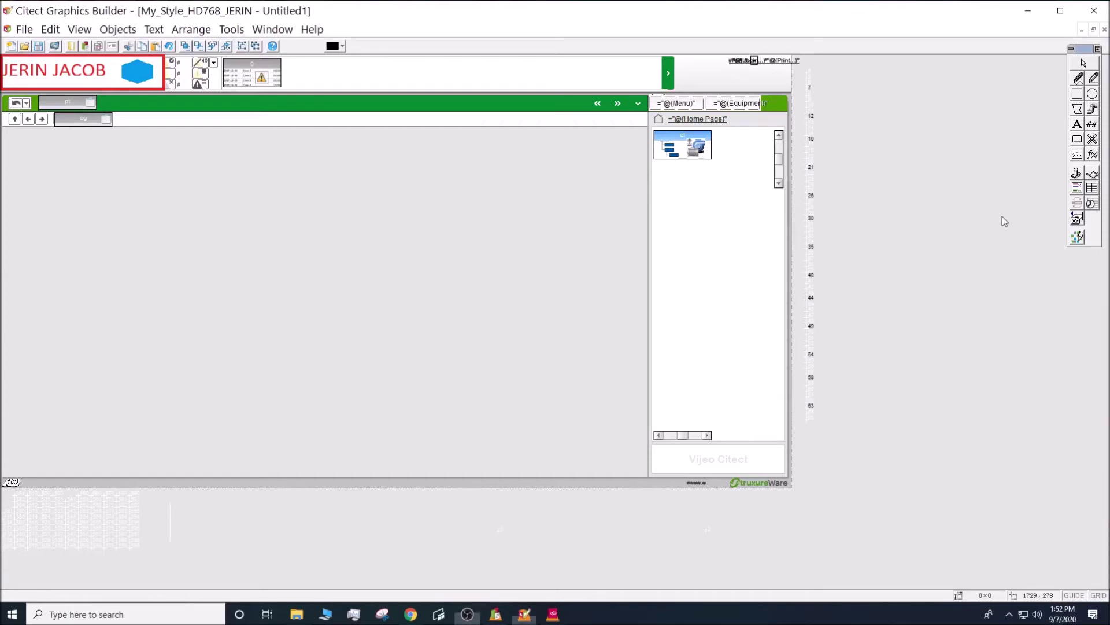
Draw a button about 131 × 37 pixels in the upper middle of the page and label it "Manual"
{"action": "left_click", "coordinate": [1077, 141]}
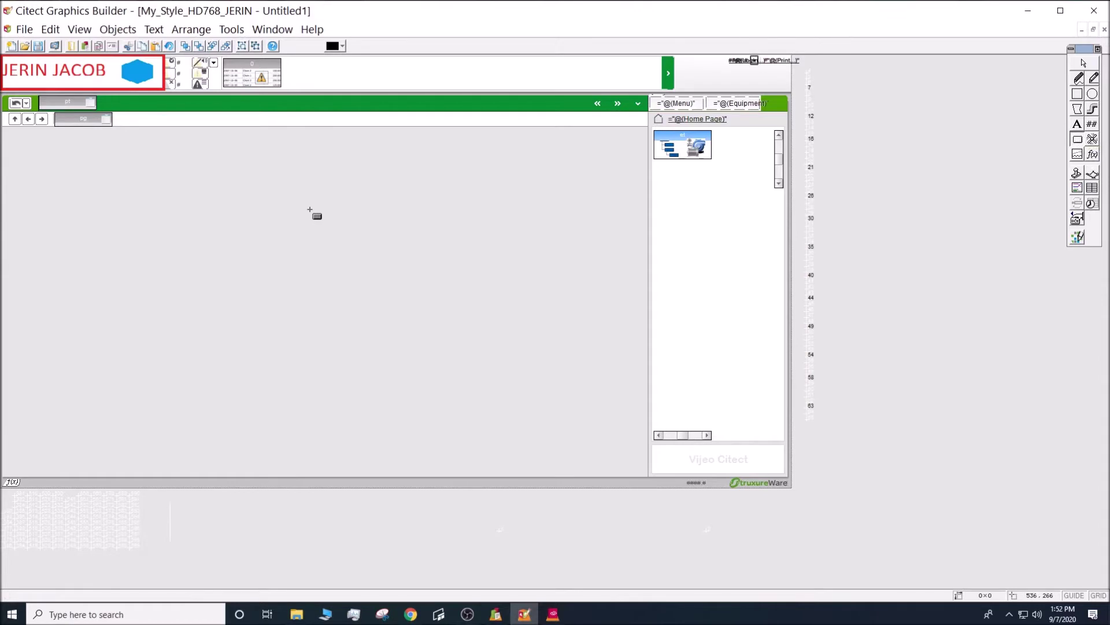
{"action": "left_click_drag", "start_coordinate": [310, 209], "coordinate": [386, 231]}
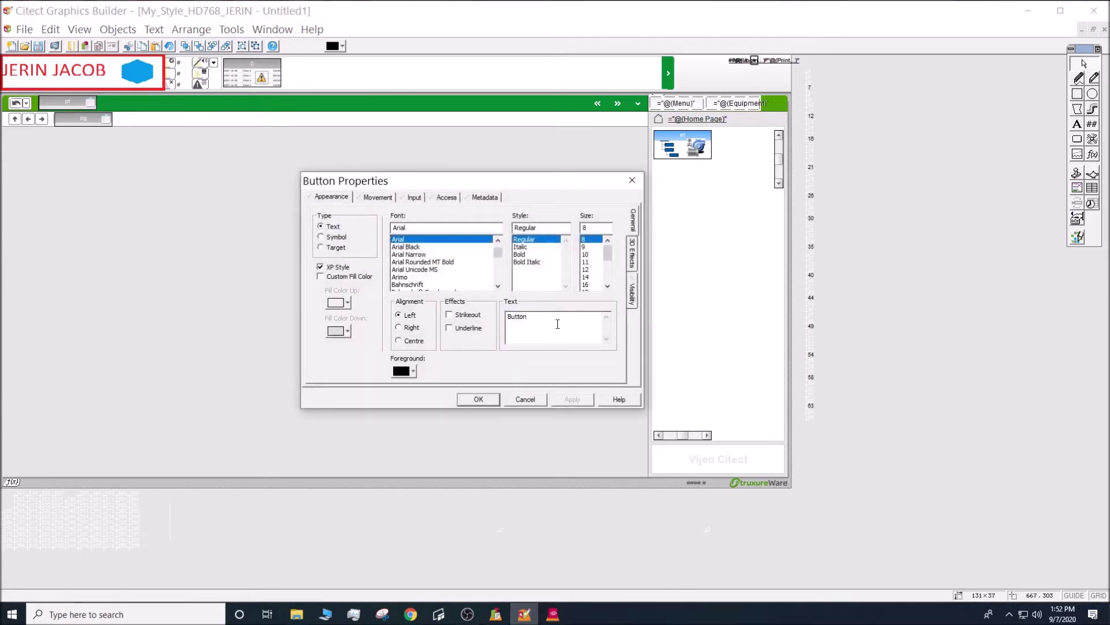
{"action": "left_click_drag", "start_coordinate": [554, 322], "coordinate": [478, 315]}
{"action": "key", "text": "BackSpace"}
{"action": "type", "text": "Manu"}
Format the Manual button's text as bold, size 14, and make the button slightly taller
{"action": "left_click", "coordinate": [524, 255]}
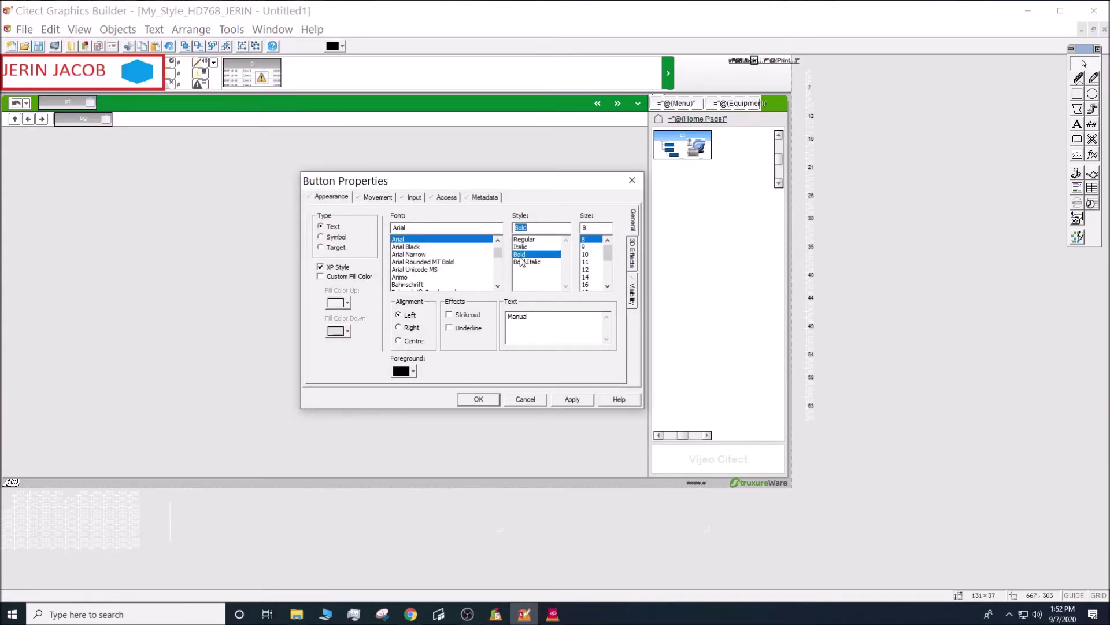
{"action": "left_click", "coordinate": [593, 277]}
{"action": "left_click", "coordinate": [480, 399]}
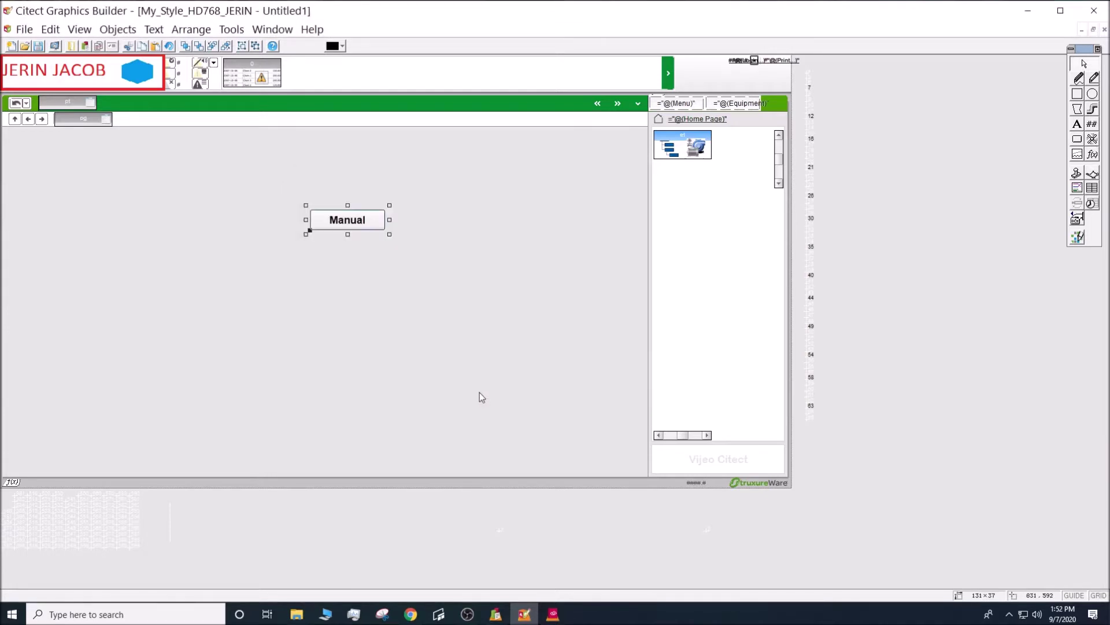
{"action": "left_click_drag", "start_coordinate": [388, 238], "coordinate": [388, 239]}
{"action": "left_click", "coordinate": [561, 264]}
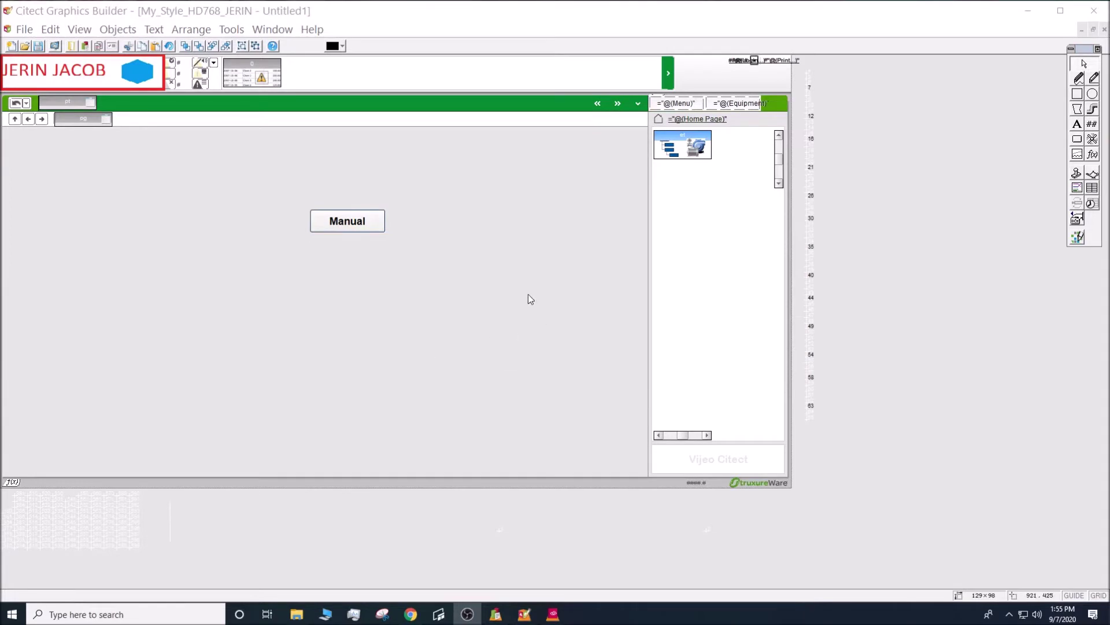
Draw a button about 130 × 32 pixels below the Manual button, labelled "Auto" in bold, size 14
{"action": "left_click", "coordinate": [1077, 139]}
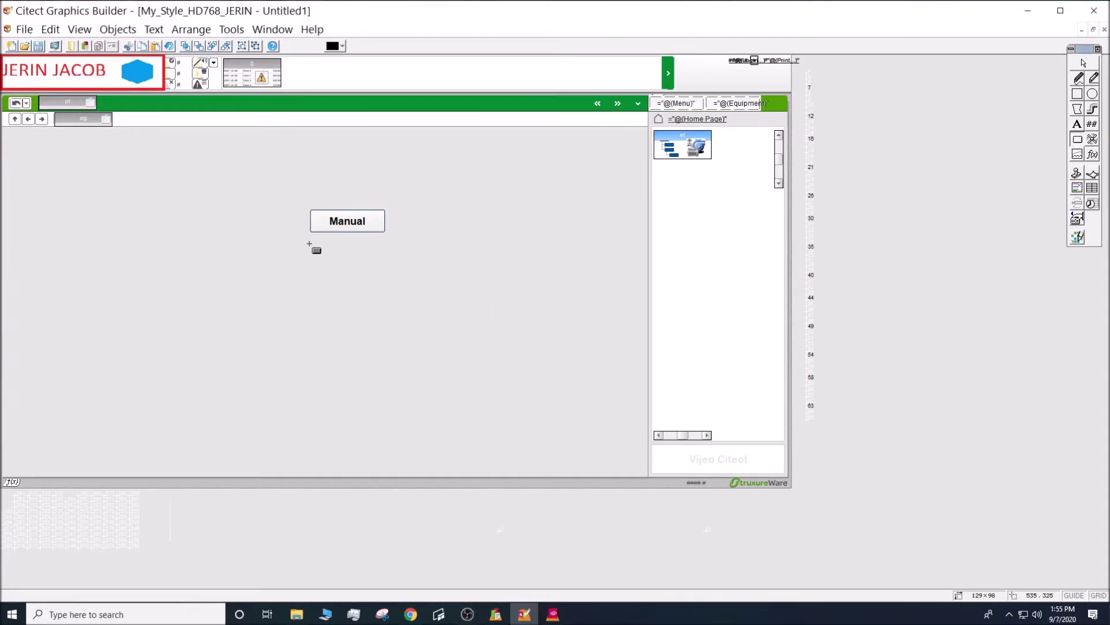
{"action": "left_click_drag", "start_coordinate": [311, 245], "coordinate": [386, 262]}
{"action": "left_click_drag", "start_coordinate": [385, 263], "coordinate": [386, 263]}
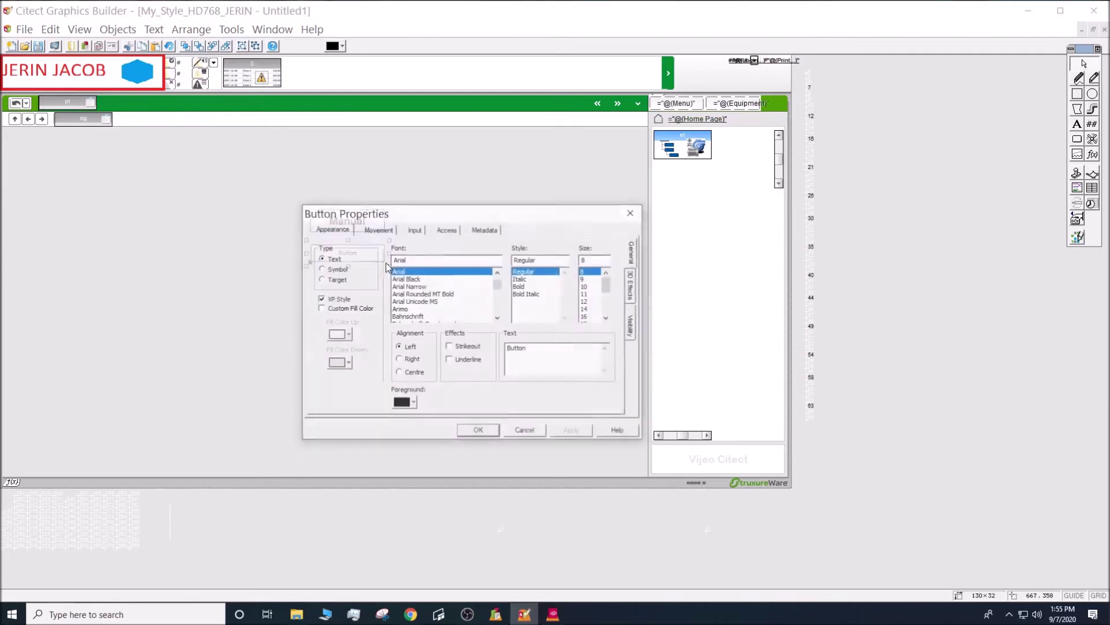
{"action": "type", "text": "Auto"}
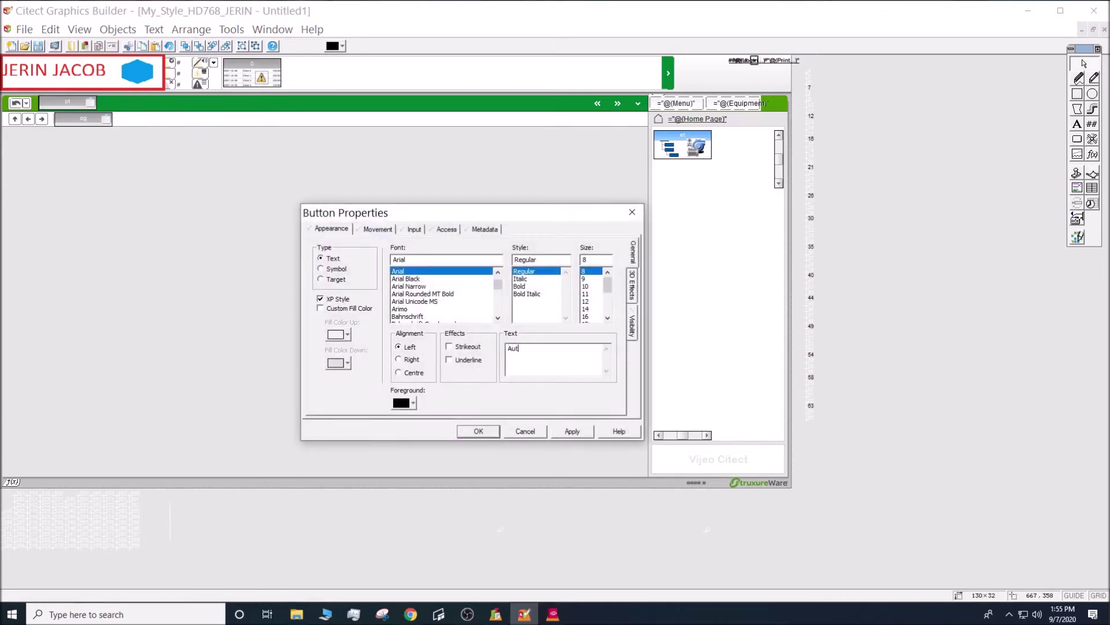
{"action": "left_click", "coordinate": [521, 286]}
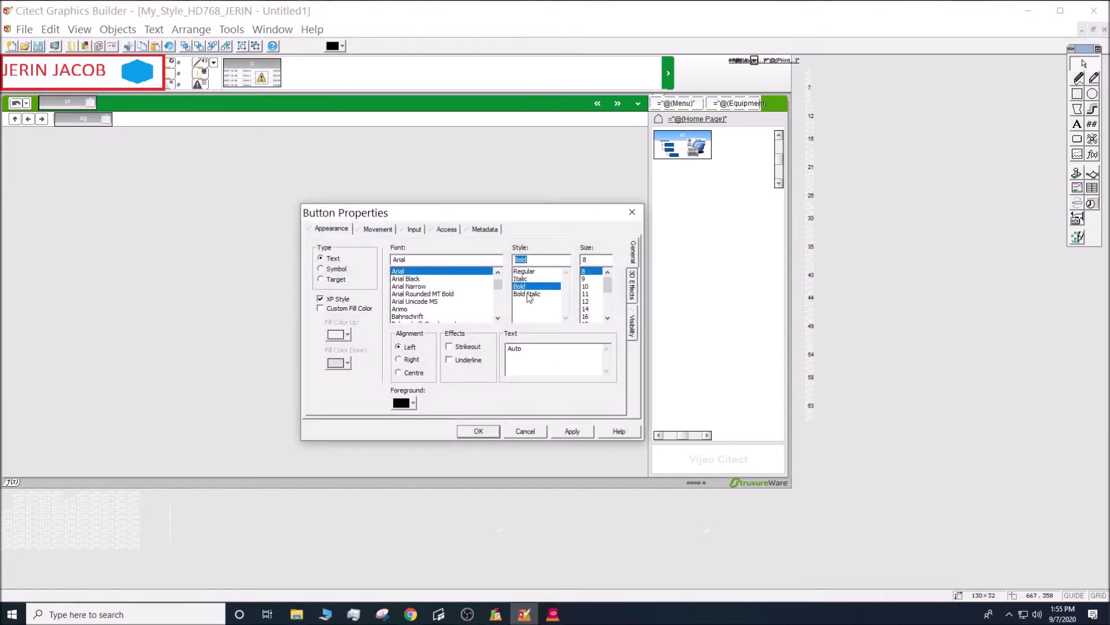
{"action": "left_click", "coordinate": [585, 308]}
{"action": "left_click", "coordinate": [479, 431]}
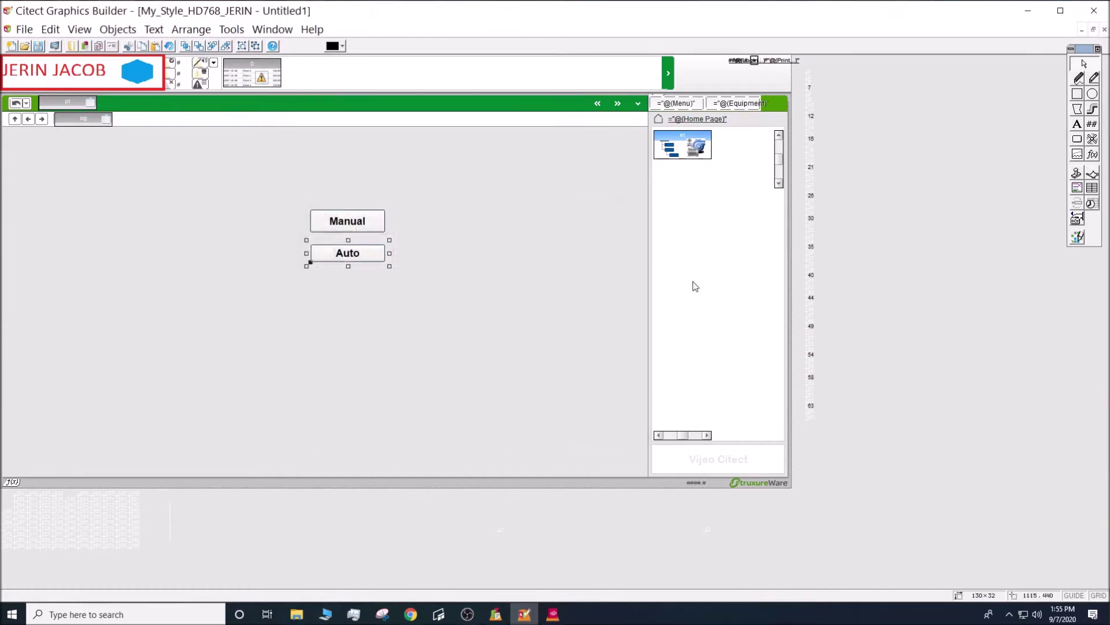
Draw a button about 129 × 28 pixels below the Auto button, labelled "Start/Stop" in bold, size 14
{"action": "left_click", "coordinate": [1075, 144]}
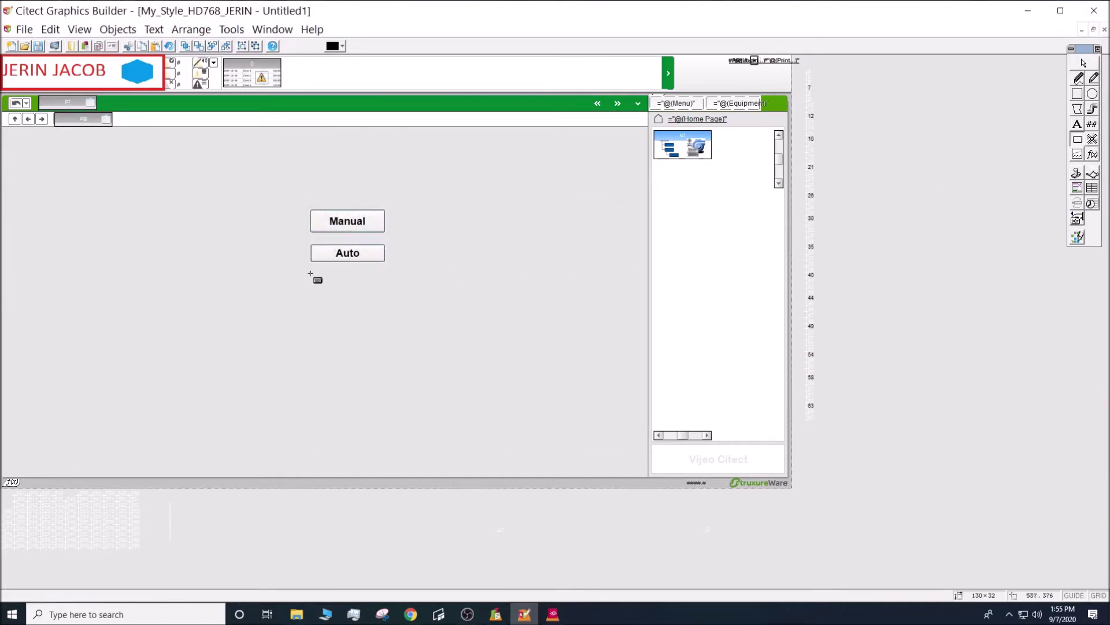
{"action": "left_click_drag", "start_coordinate": [311, 273], "coordinate": [385, 289]}
{"action": "type", "text": "Start/Stop"}
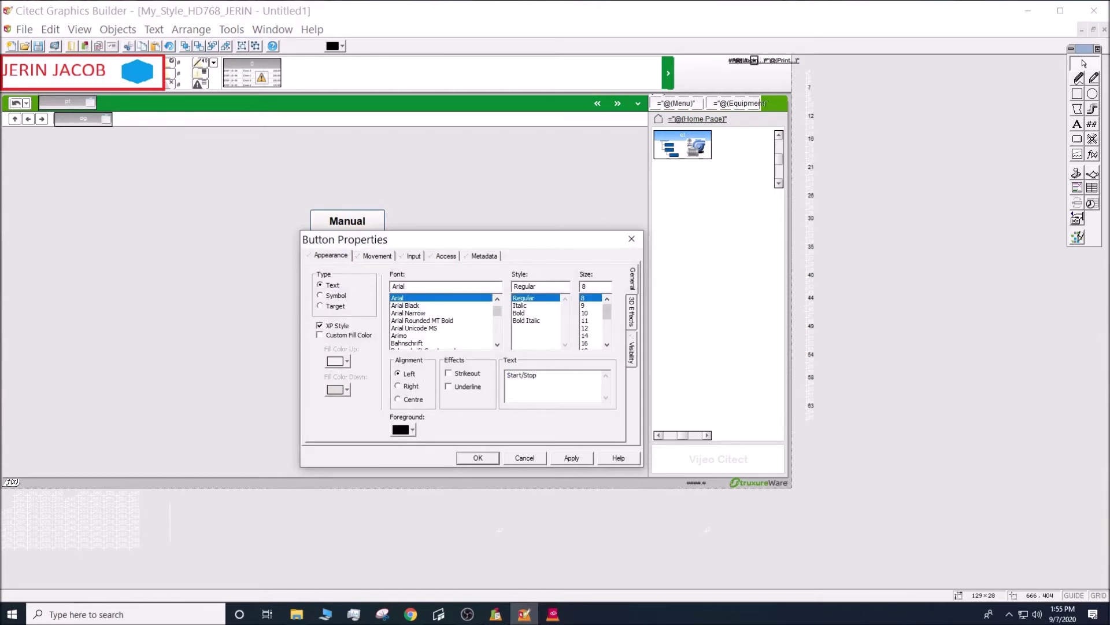
{"action": "left_click", "coordinate": [538, 313]}
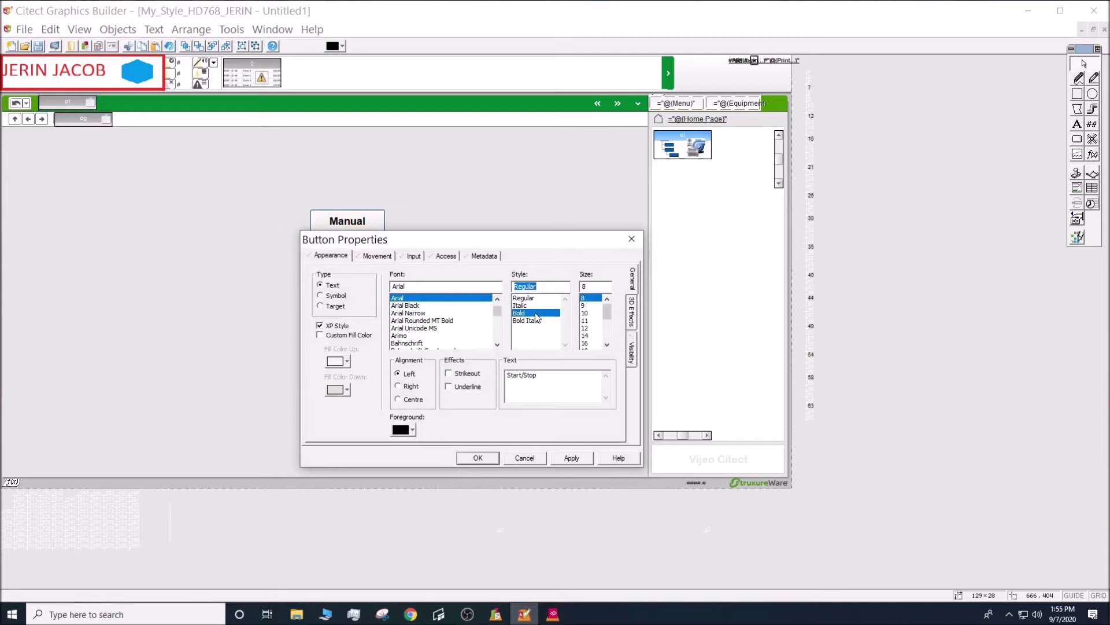
{"action": "left_click", "coordinate": [586, 328]}
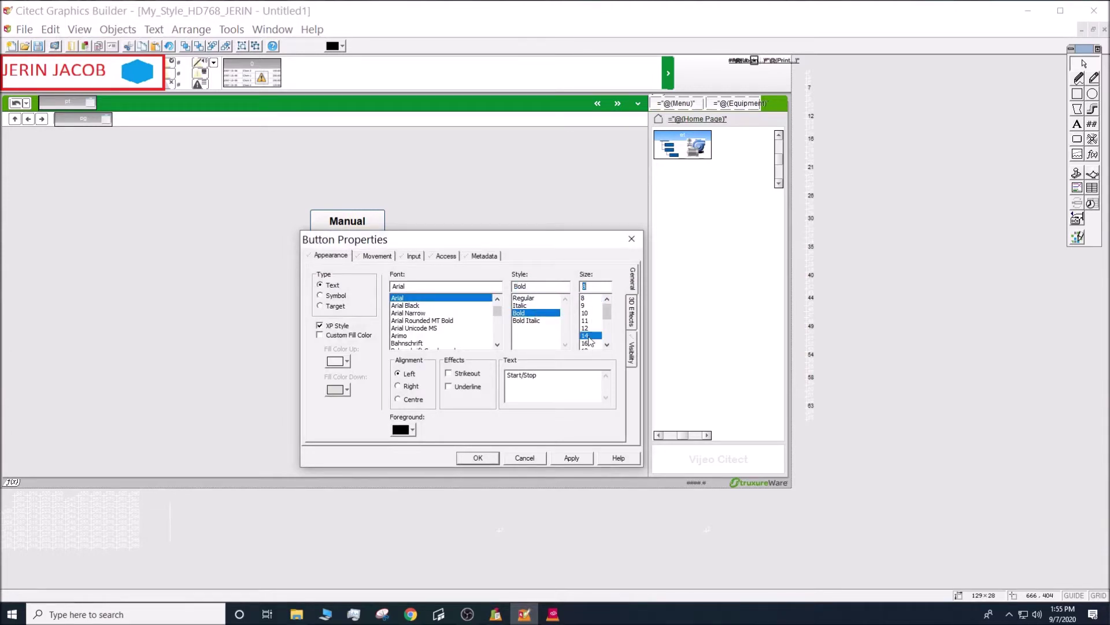
{"action": "left_click", "coordinate": [482, 459]}
{"action": "left_click", "coordinate": [462, 384]}
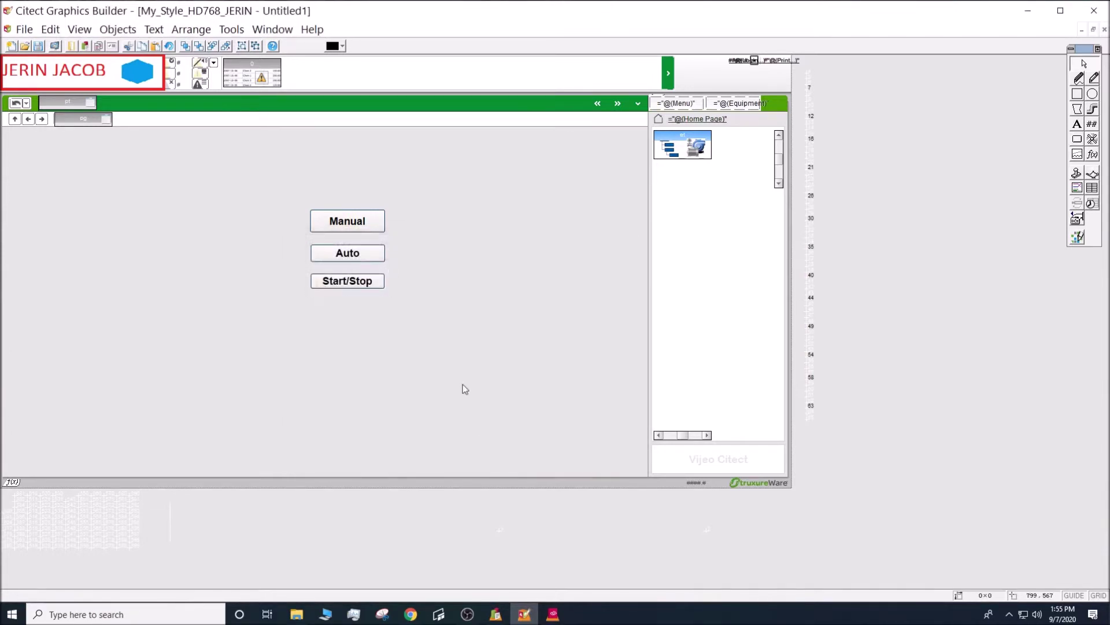
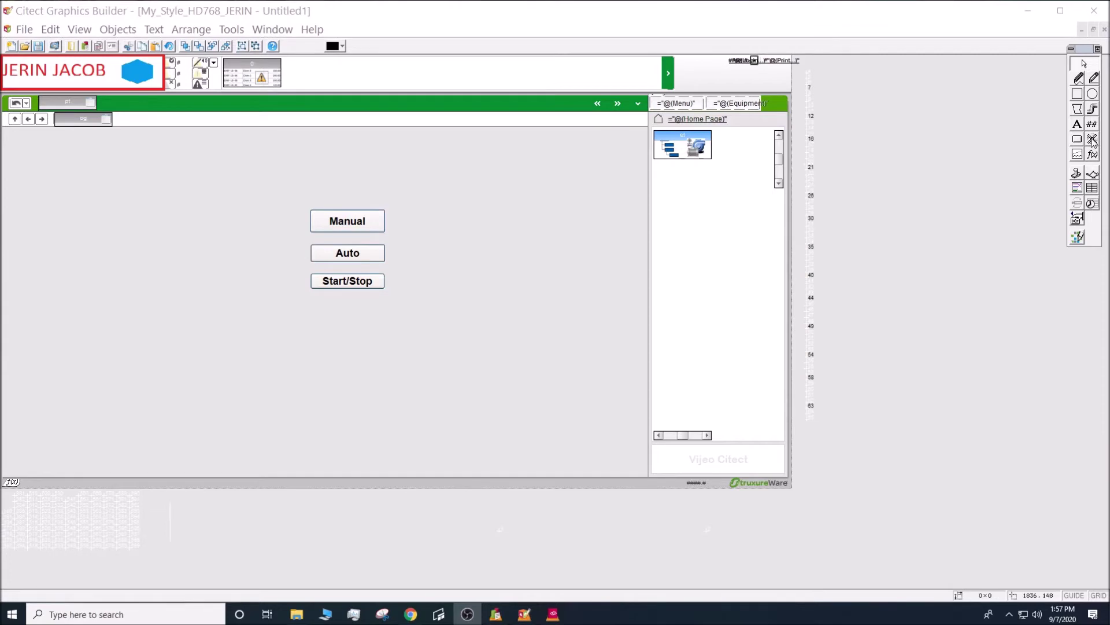
Place a symbol set just to the right of the Manual button
{"action": "left_click", "coordinate": [1093, 142]}
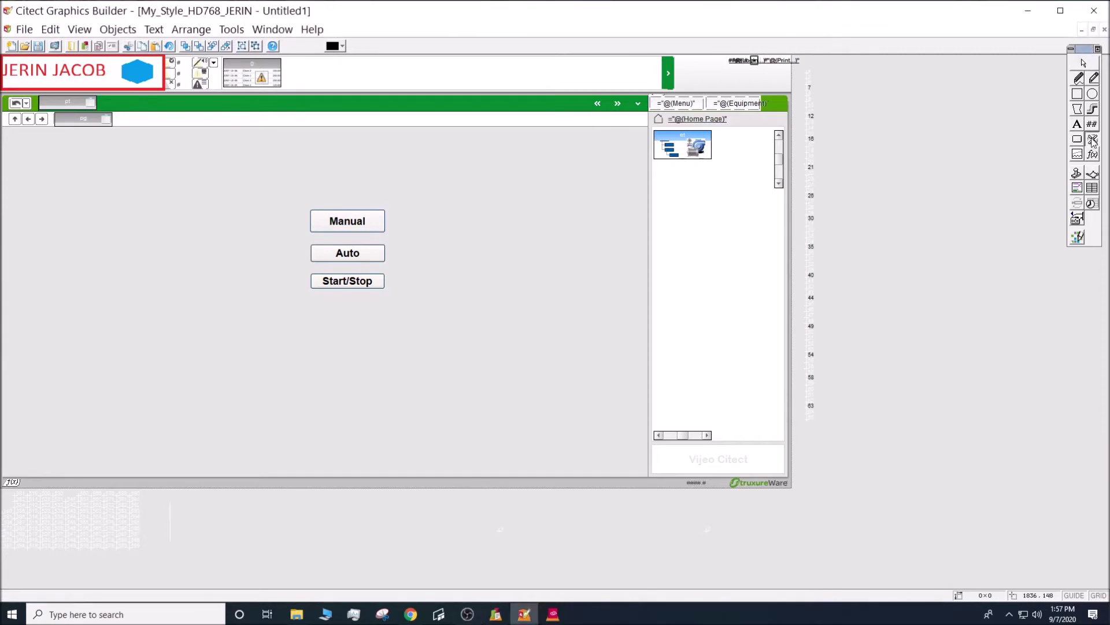
{"action": "left_click", "coordinate": [410, 220]}
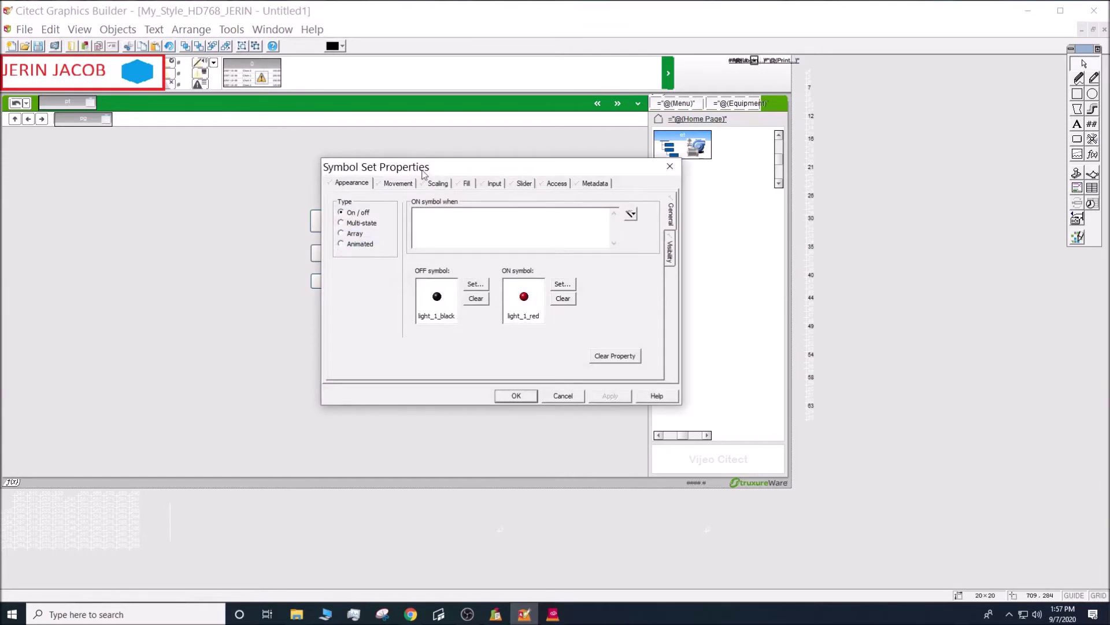
{"action": "left_click_drag", "start_coordinate": [426, 169], "coordinate": [480, 167]}
Set the symbol set's OFF symbol to the grey light from the lights_round_large library
{"action": "left_click", "coordinate": [528, 281]}
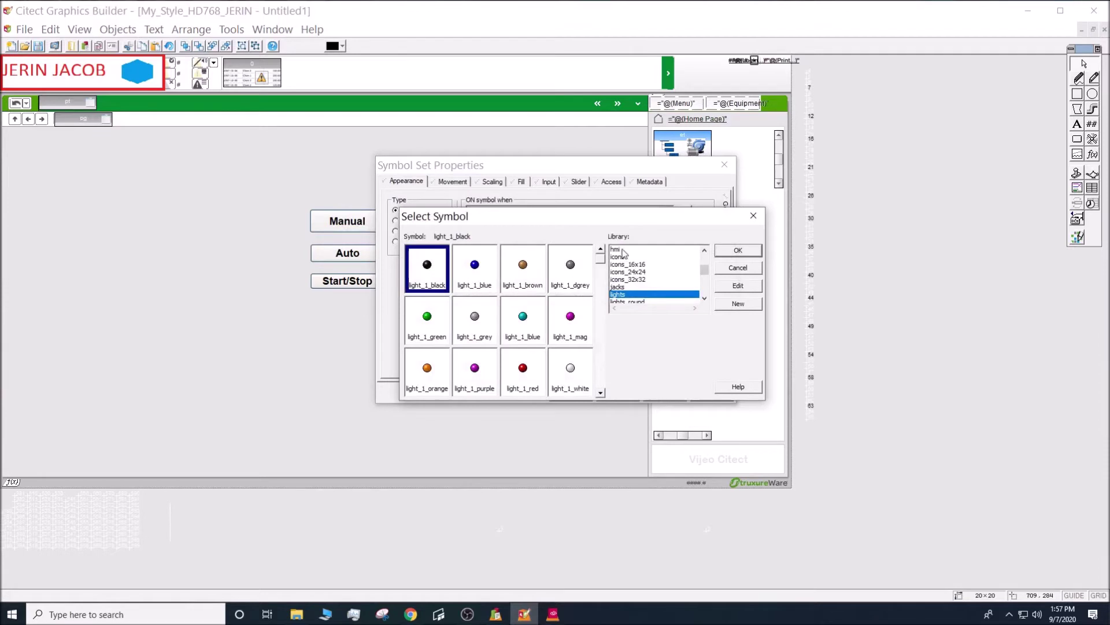
{"action": "left_click", "coordinate": [704, 298]}
{"action": "left_click", "coordinate": [704, 298]}
{"action": "left_click", "coordinate": [705, 298]}
{"action": "left_click", "coordinate": [704, 298]}
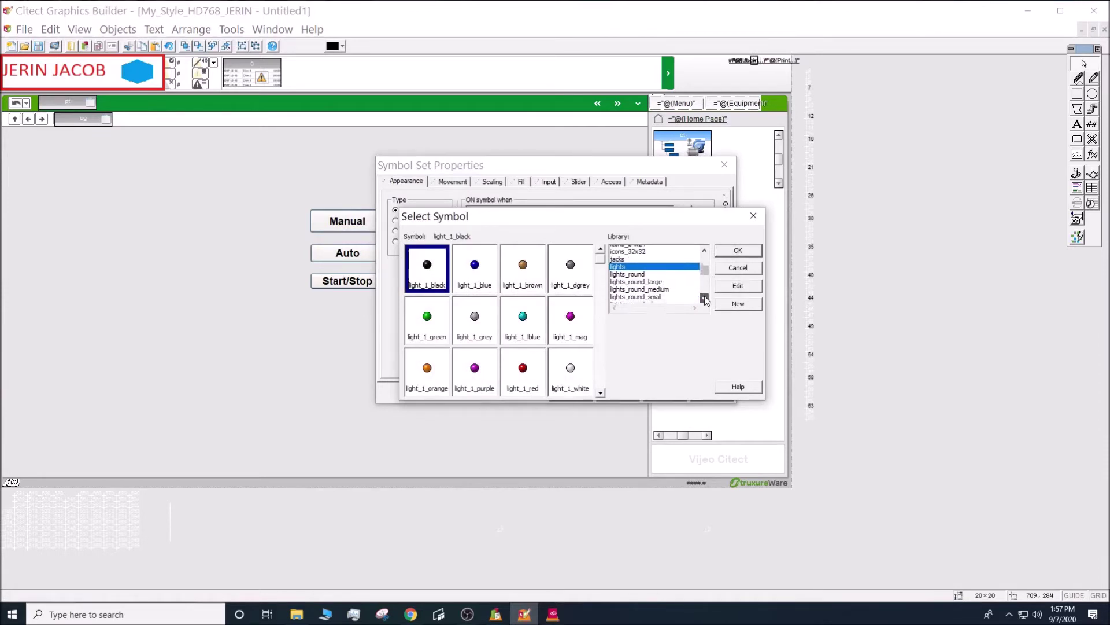
{"action": "left_click", "coordinate": [630, 280]}
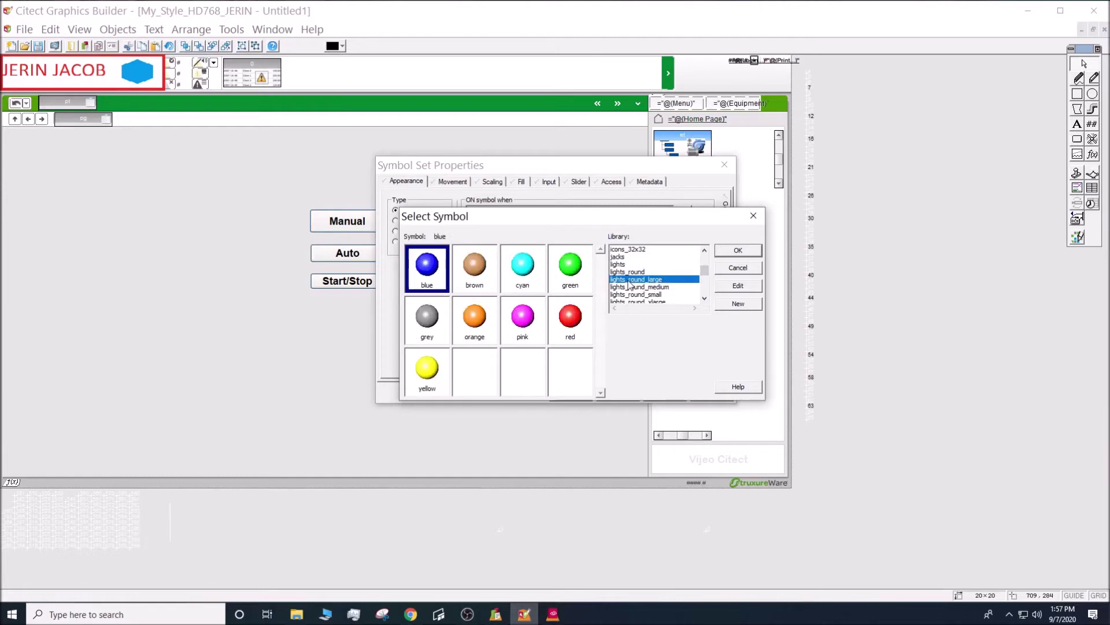
{"action": "left_click_drag", "start_coordinate": [574, 216], "coordinate": [554, 252]}
{"action": "left_click", "coordinate": [440, 347]}
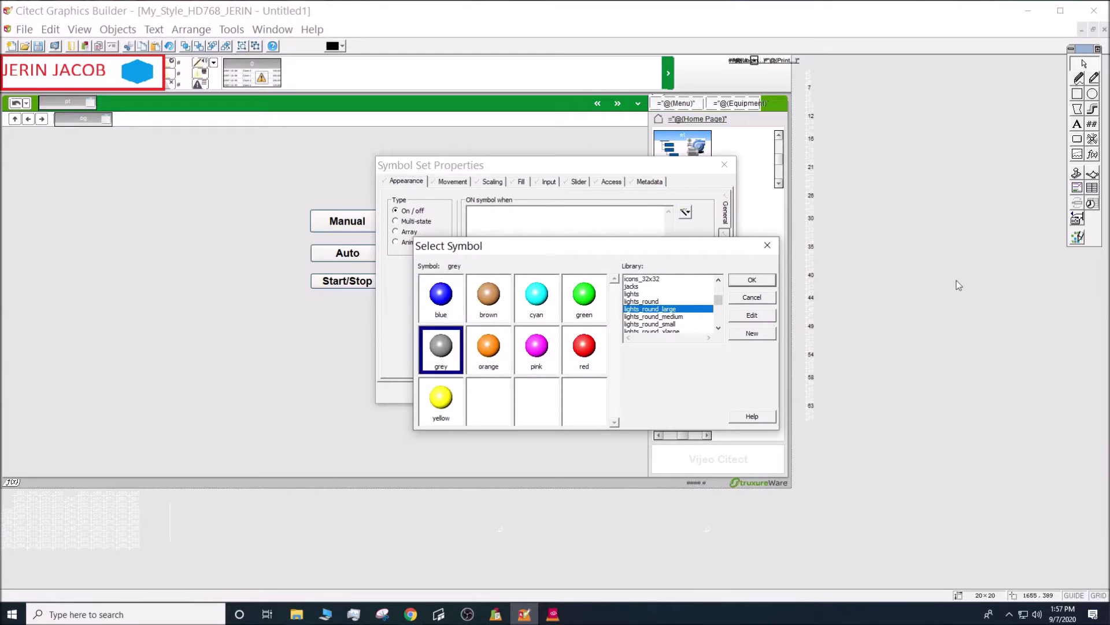
{"action": "left_click", "coordinate": [752, 279]}
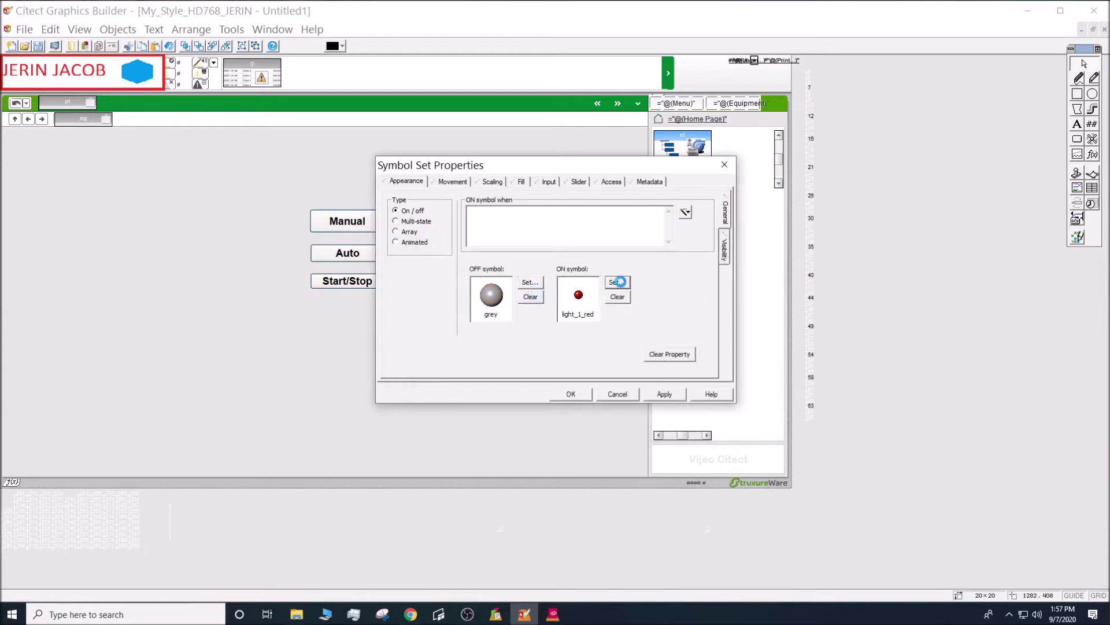
Set the symbol set's ON symbol to the green light from the lights_round_large library
{"action": "left_click", "coordinate": [618, 281]}
{"action": "left_click", "coordinate": [704, 298]}
{"action": "left_click", "coordinate": [704, 298]}
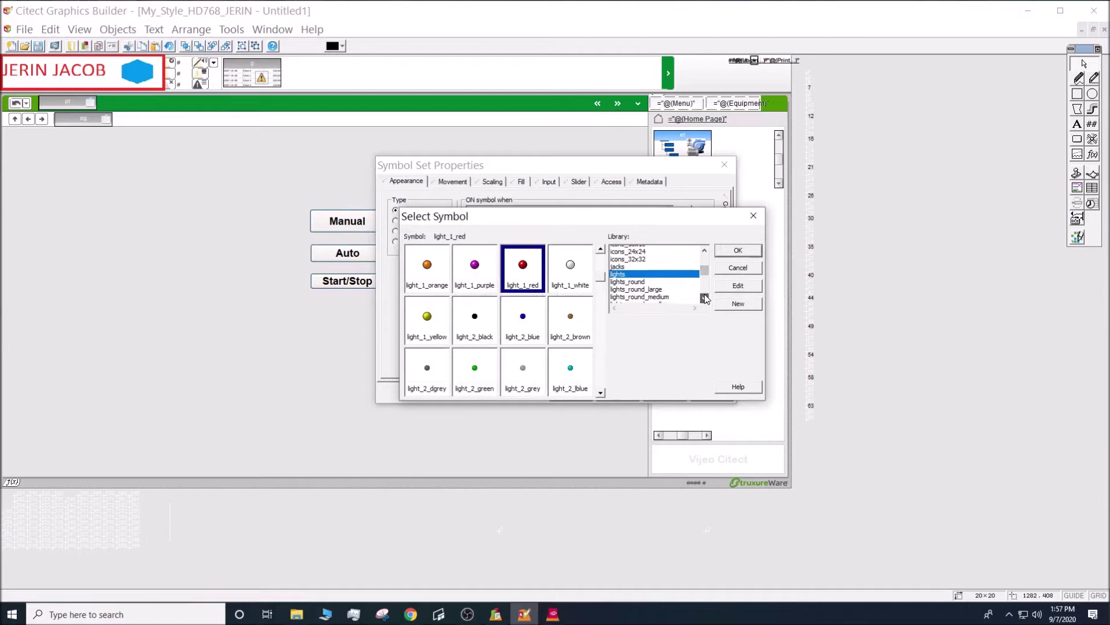
{"action": "left_click", "coordinate": [705, 298]}
{"action": "left_click", "coordinate": [704, 297]}
{"action": "left_click", "coordinate": [636, 271]}
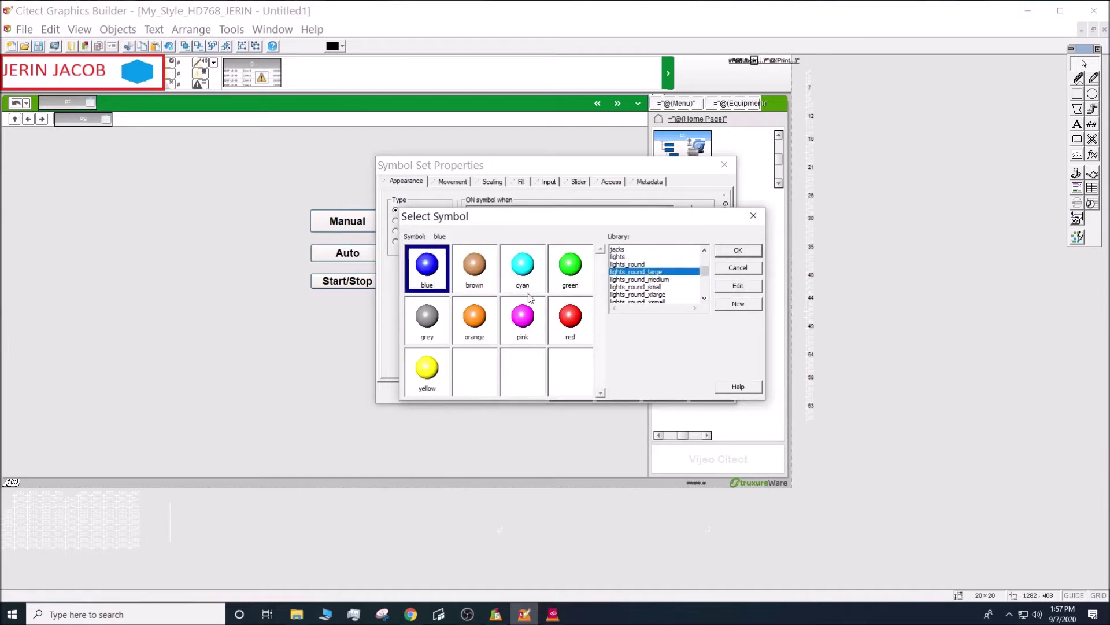
{"action": "left_click", "coordinate": [584, 272]}
{"action": "left_click", "coordinate": [744, 253]}
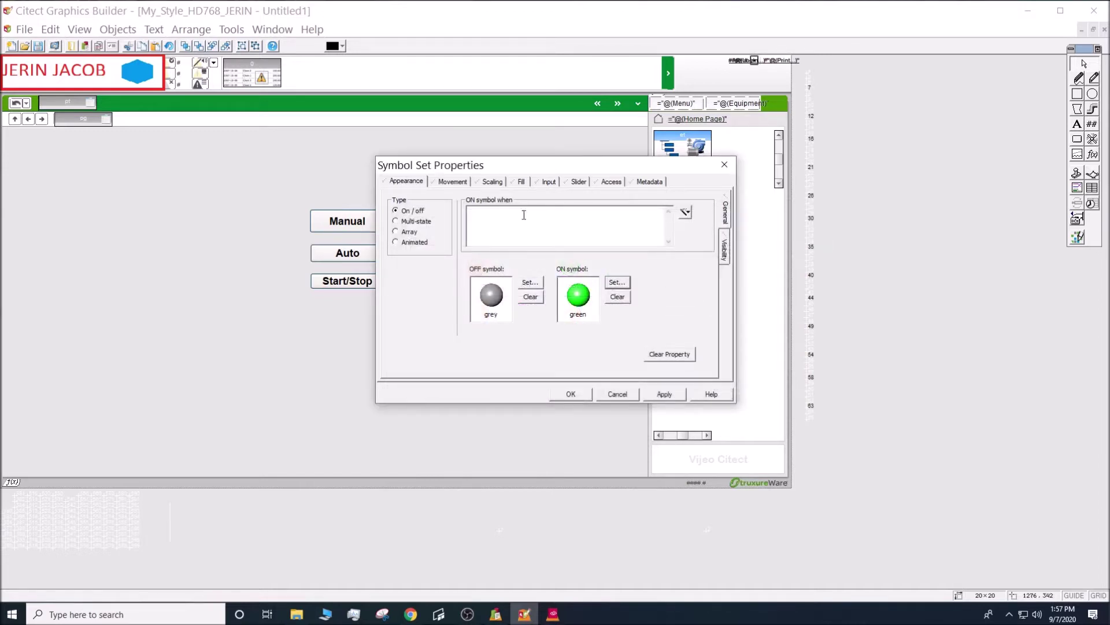
Accept the symbol set's properties and move the light level with the Manual button
{"action": "left_click", "coordinate": [571, 393]}
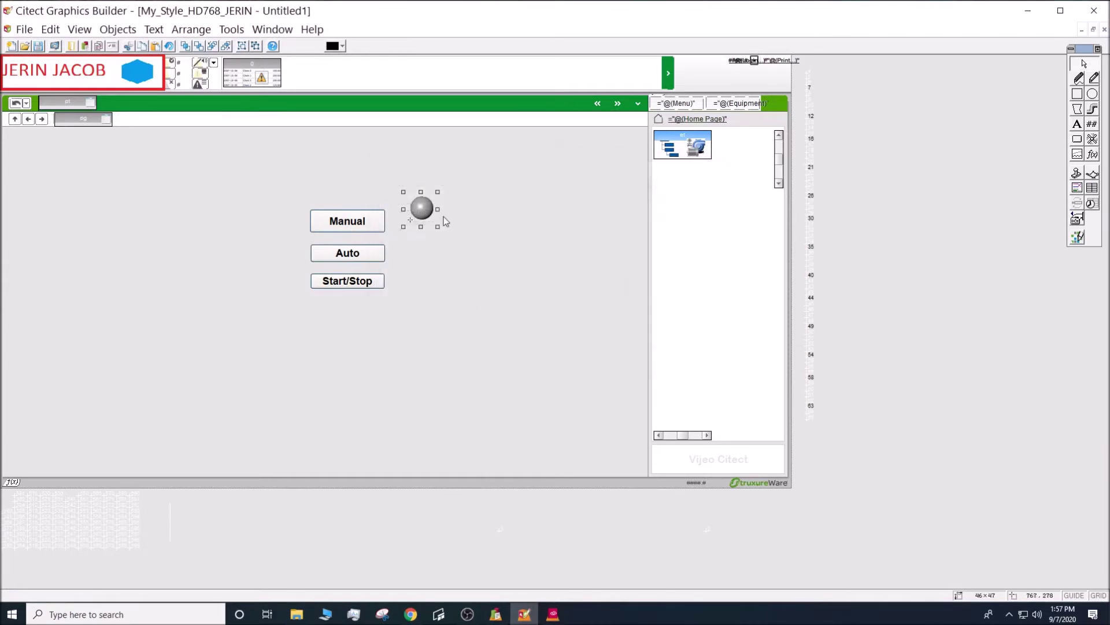
{"action": "left_click_drag", "start_coordinate": [414, 211], "coordinate": [420, 221]}
Place a second symbol set beside the Auto button with the grey lights_round_large light as its OFF symbol
{"action": "left_click", "coordinate": [1092, 139]}
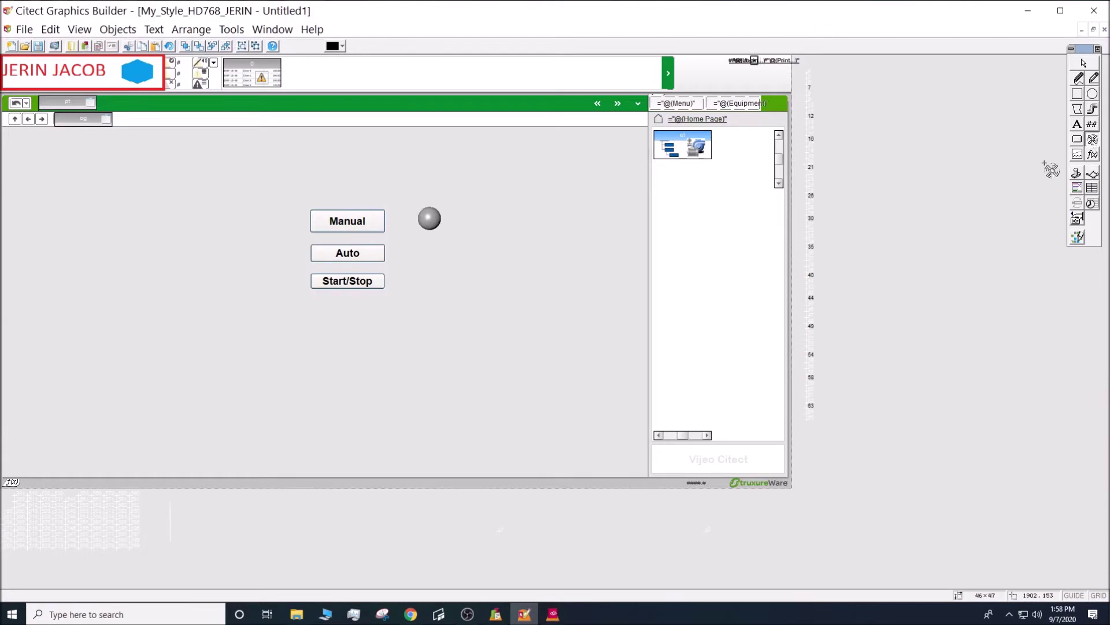
{"action": "left_click", "coordinate": [434, 257]}
{"action": "left_click", "coordinate": [494, 303]}
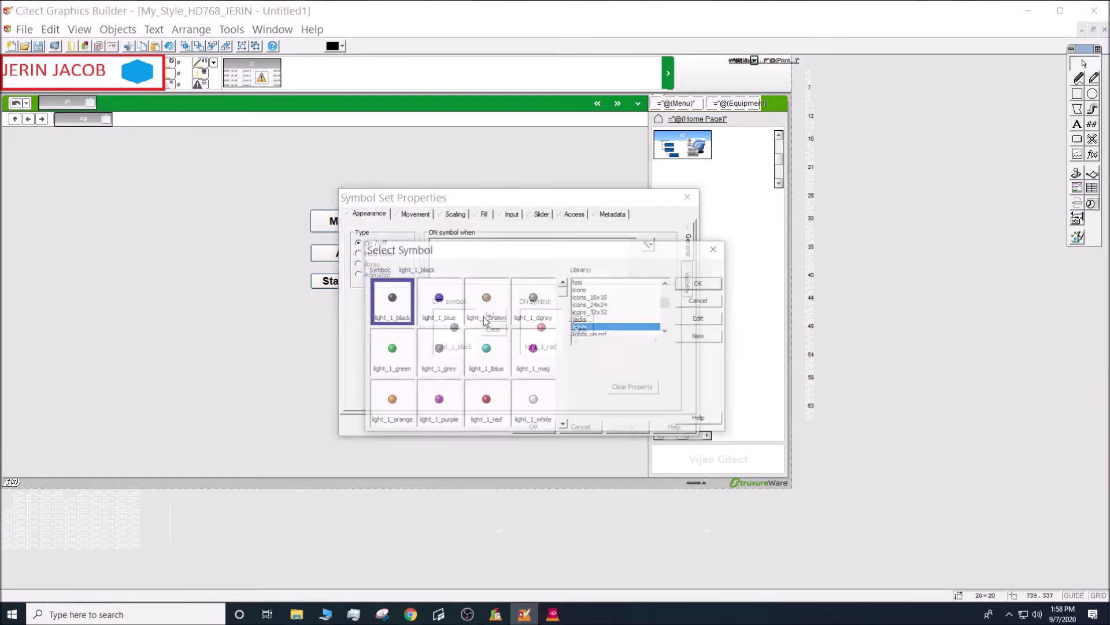
{"action": "scroll", "coordinate": [666, 331], "scroll_direction": "down", "scroll_amount": 5}
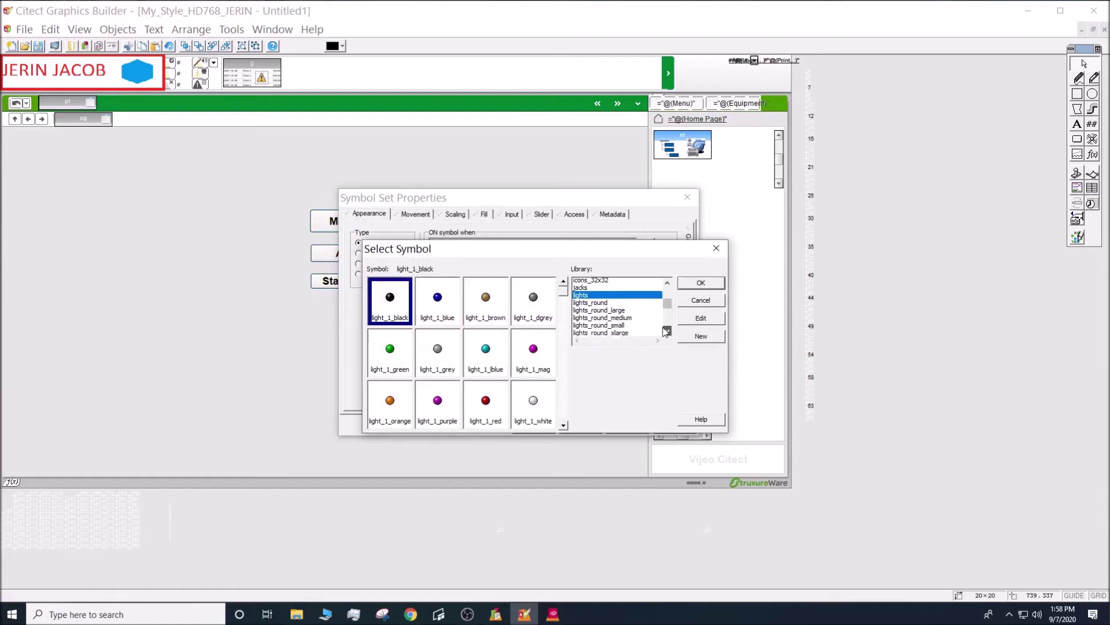
{"action": "left_click", "coordinate": [614, 312]}
{"action": "left_click", "coordinate": [608, 304]}
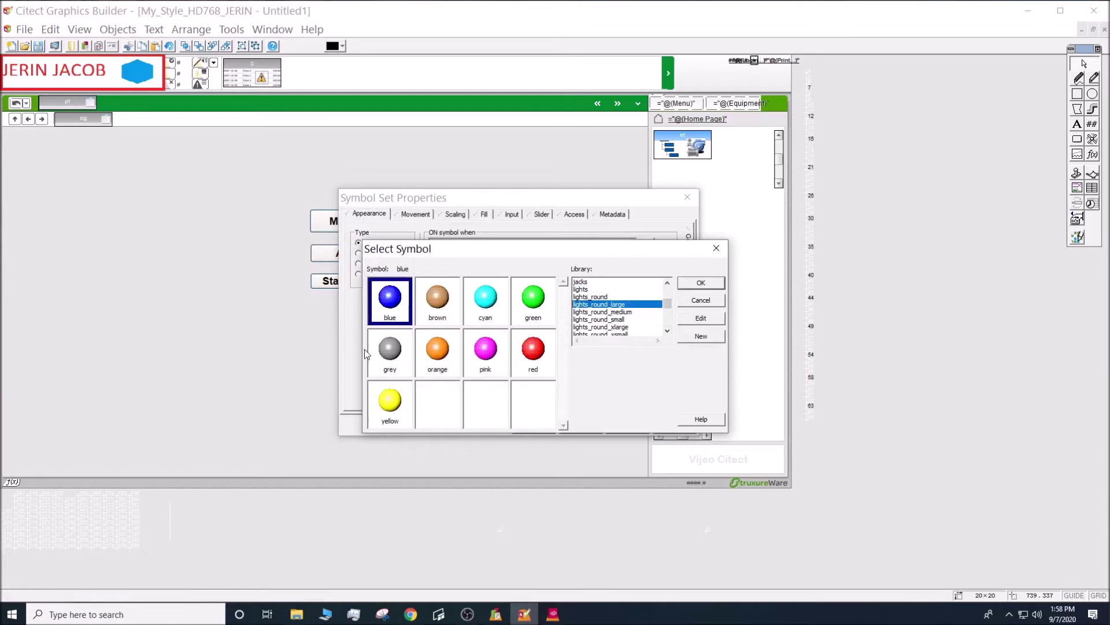
{"action": "left_click", "coordinate": [384, 354]}
{"action": "left_click_drag", "start_coordinate": [683, 254], "coordinate": [642, 350]}
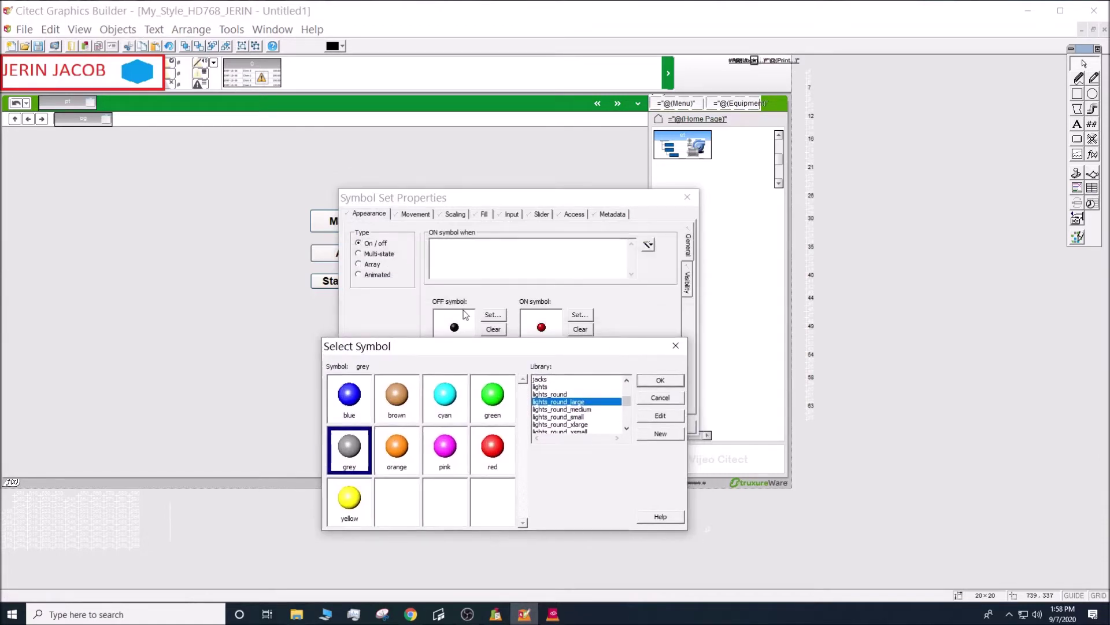
{"action": "left_click", "coordinate": [681, 380]}
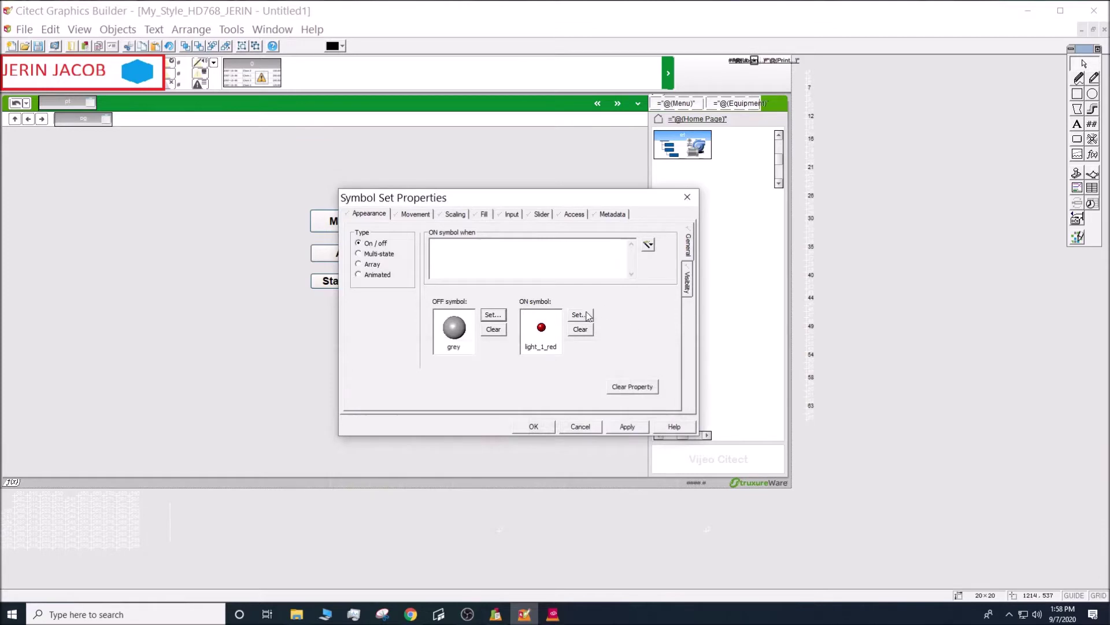
Set the second symbol set's ON symbol to the green light from the lights_round_large library
{"action": "left_click", "coordinate": [580, 314]}
{"action": "scroll", "coordinate": [667, 333], "scroll_direction": "down", "scroll_amount": 3}
{"action": "left_click", "coordinate": [625, 312]}
{"action": "left_click", "coordinate": [531, 315]}
{"action": "left_click", "coordinate": [699, 283]}
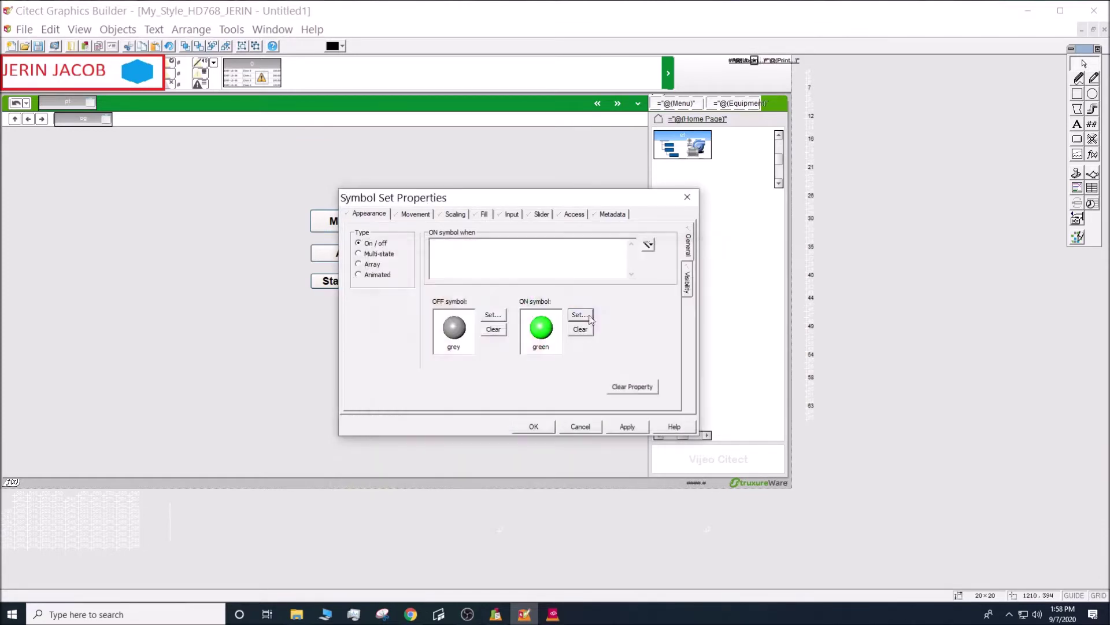
{"action": "left_click", "coordinate": [533, 427]}
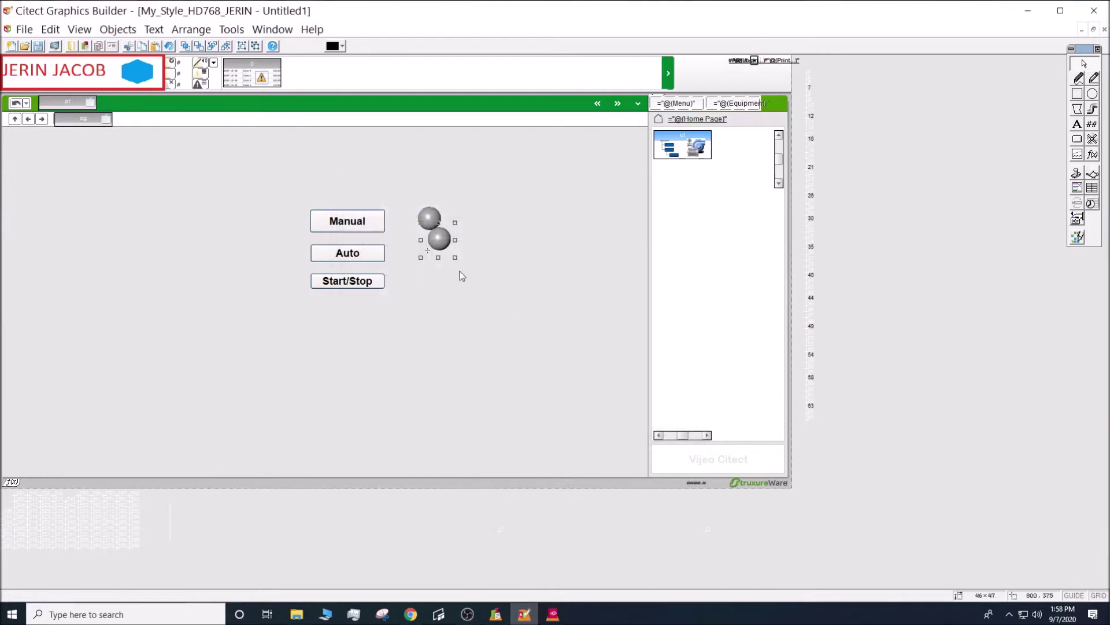
Move the second light level with the Auto button, directly below the first light
{"action": "left_click", "coordinate": [426, 259]}
{"action": "double_click", "coordinate": [428, 258]}
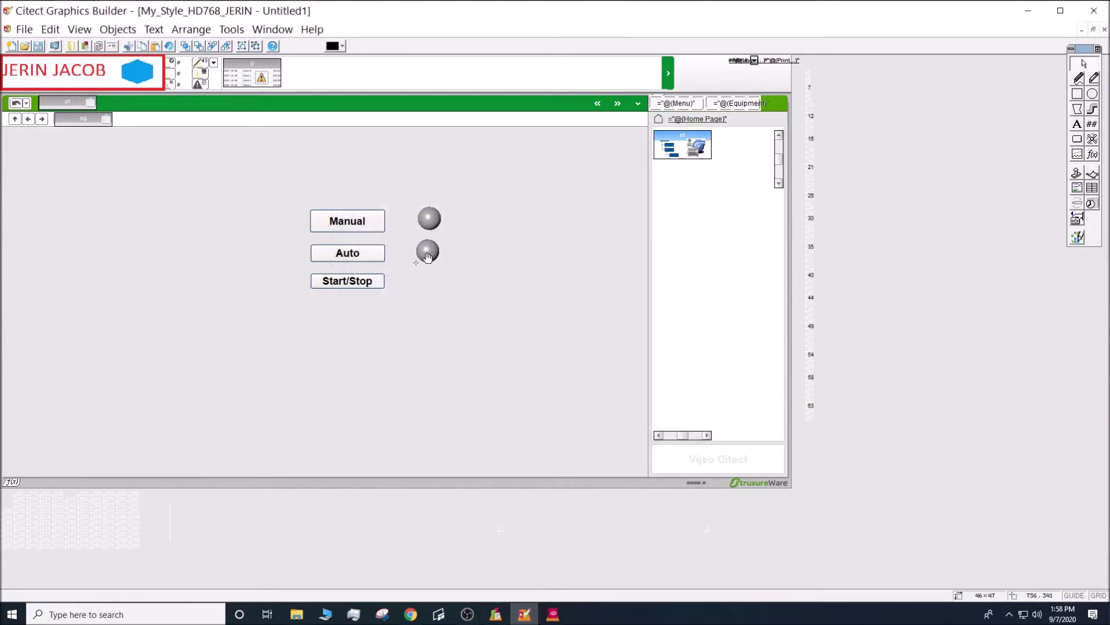
{"action": "left_click", "coordinate": [428, 258]}
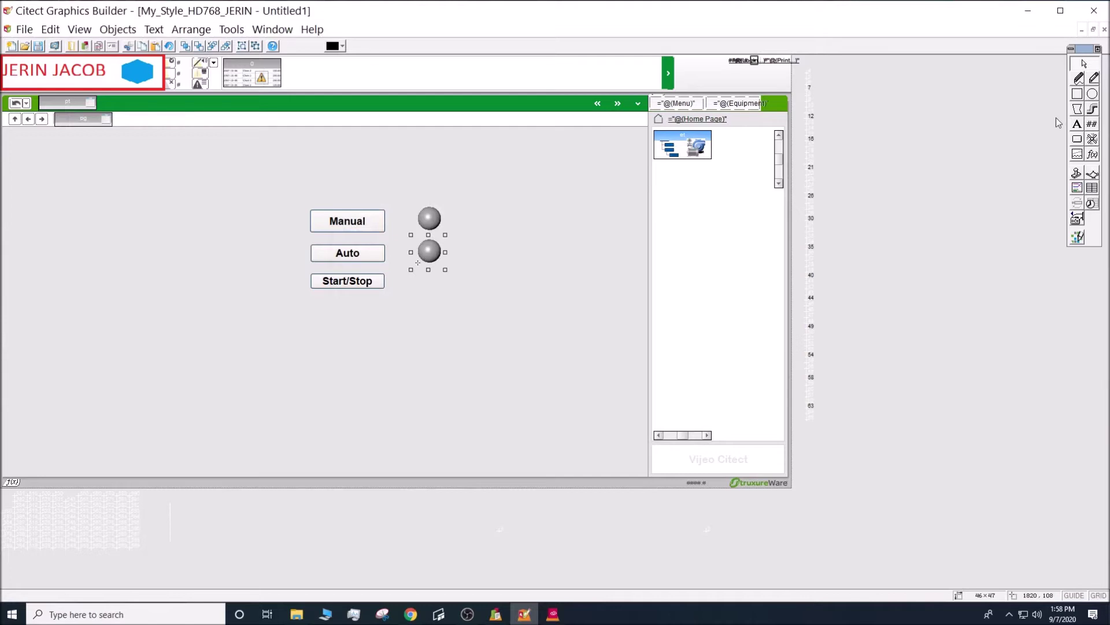
Place a third symbol set beside the Start/Stop button with the grey lights_round_large light as its OFF symbol
{"action": "left_click", "coordinate": [1097, 141]}
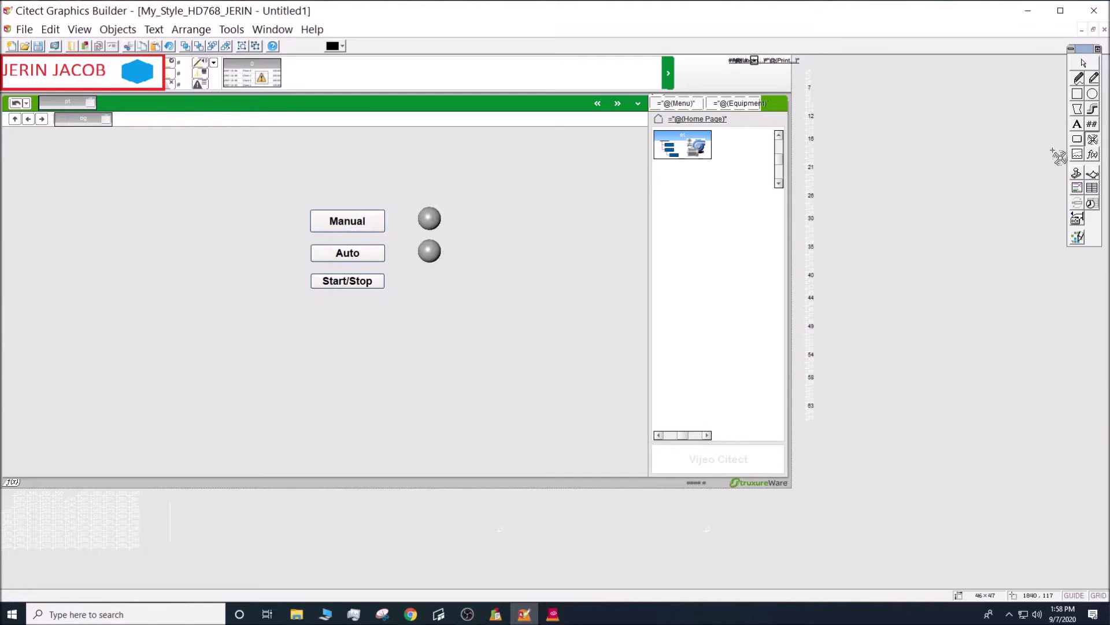
{"action": "left_click", "coordinate": [428, 280]}
{"action": "left_click", "coordinate": [497, 342]}
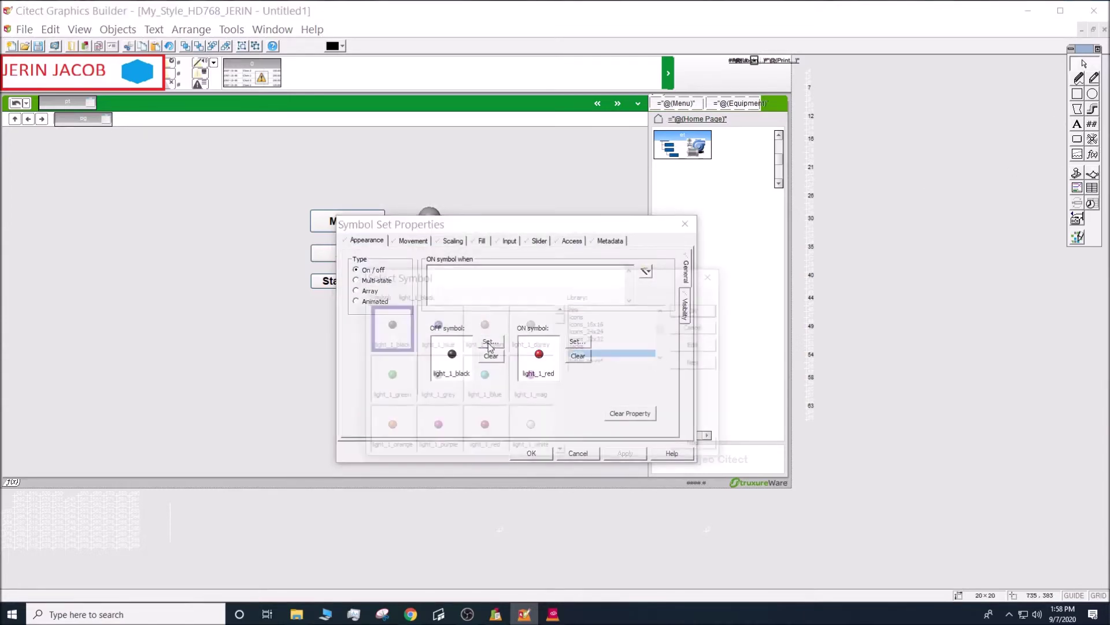
{"action": "left_click", "coordinate": [665, 357]}
{"action": "left_click", "coordinate": [665, 357]}
{"action": "left_click", "coordinate": [665, 357]}
{"action": "left_click", "coordinate": [665, 357]}
{"action": "left_click", "coordinate": [612, 340]}
{"action": "left_click", "coordinate": [385, 386]}
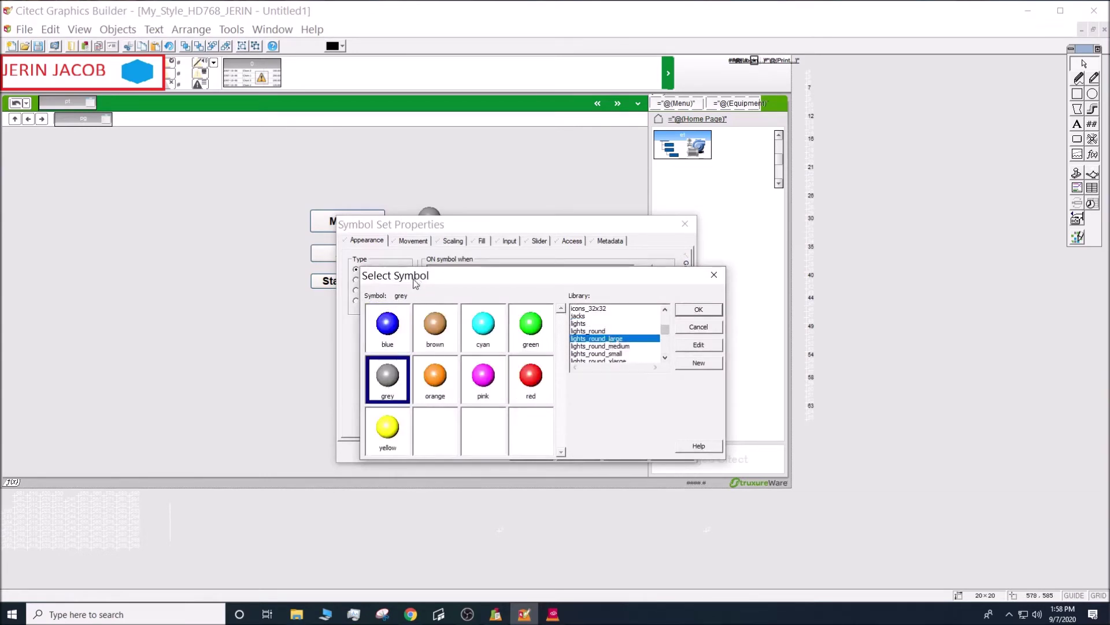
{"action": "left_click_drag", "start_coordinate": [416, 279], "coordinate": [391, 353]}
{"action": "left_click", "coordinate": [669, 384]}
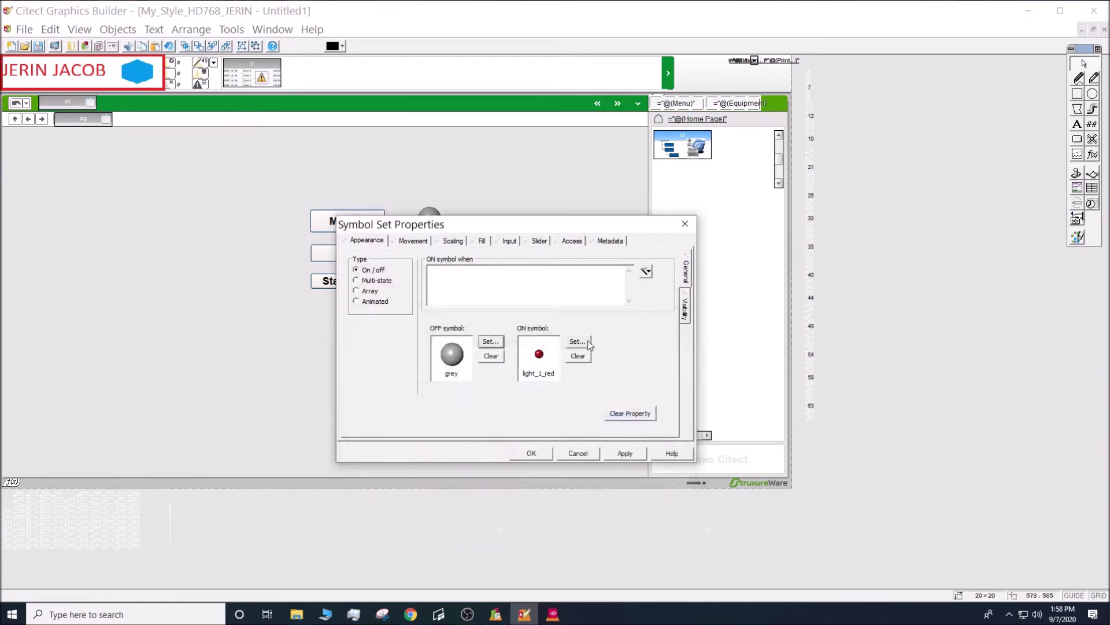
Set the third symbol set's ON symbol to the green light from the lights_round_large library
{"action": "left_click", "coordinate": [591, 344]}
{"action": "left_click", "coordinate": [665, 358]}
{"action": "left_click", "coordinate": [665, 357]}
{"action": "left_click", "coordinate": [665, 357]}
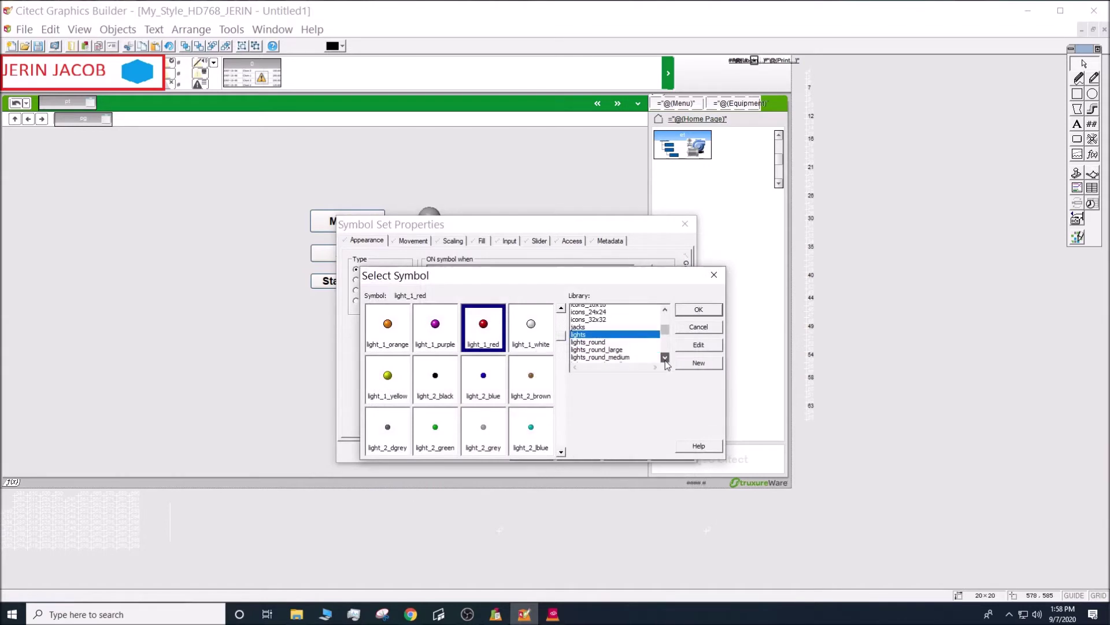
{"action": "left_click", "coordinate": [624, 347]}
{"action": "left_click", "coordinate": [531, 327]}
{"action": "left_click", "coordinate": [699, 309]}
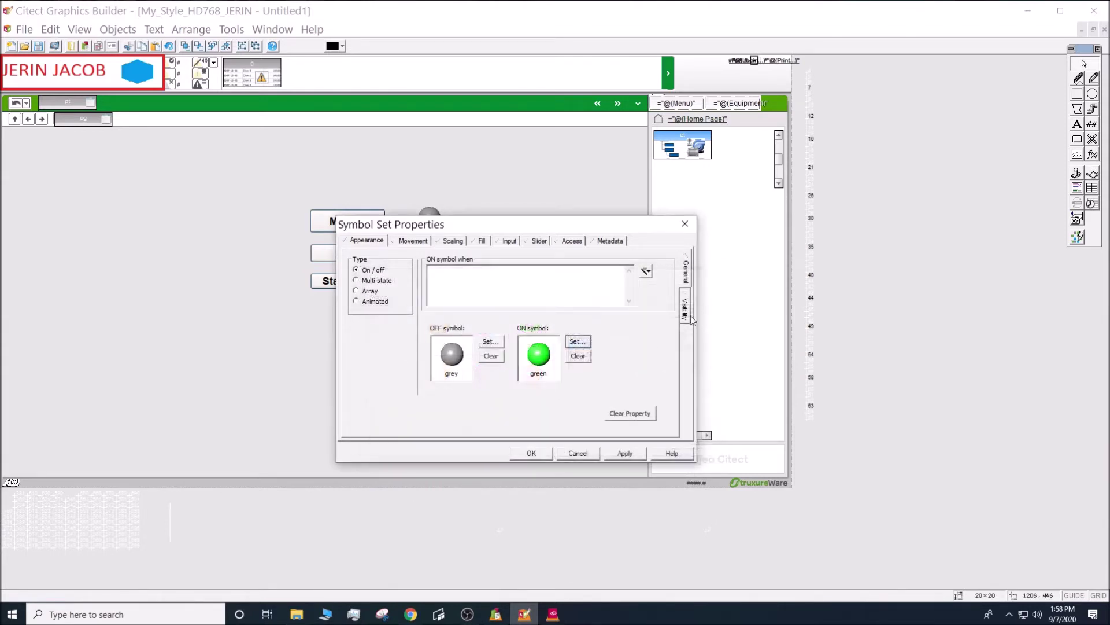
{"action": "left_click", "coordinate": [531, 453]}
Move the third light level with the Start/Stop button, in line with the two lights above
{"action": "left_click_drag", "start_coordinate": [442, 273], "coordinate": [433, 286]}
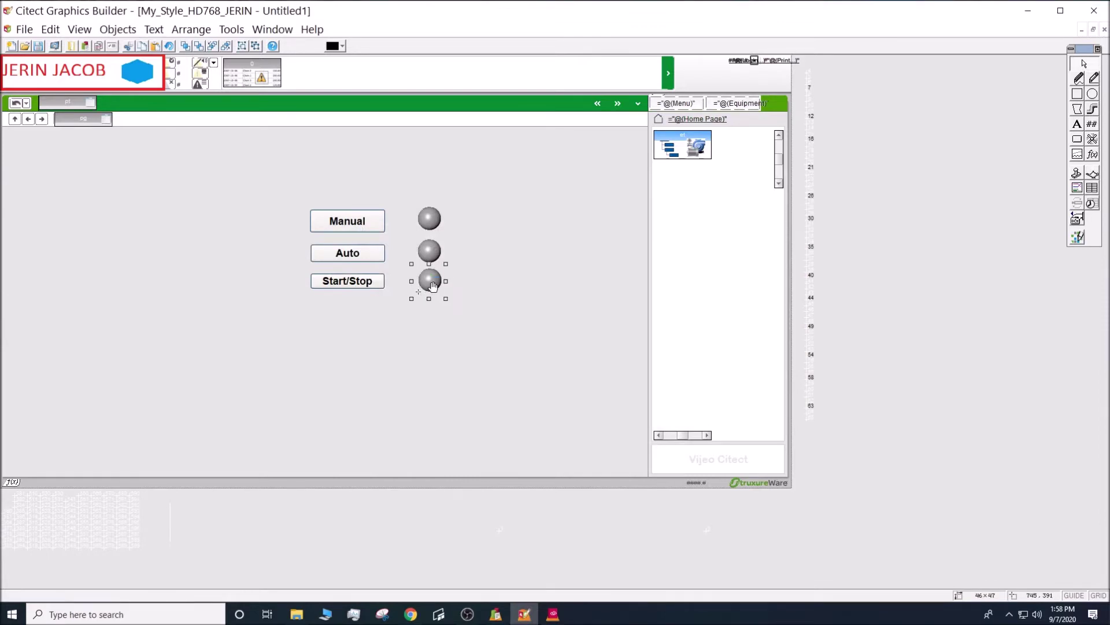
{"action": "left_click_drag", "start_coordinate": [432, 287], "coordinate": [430, 287]}
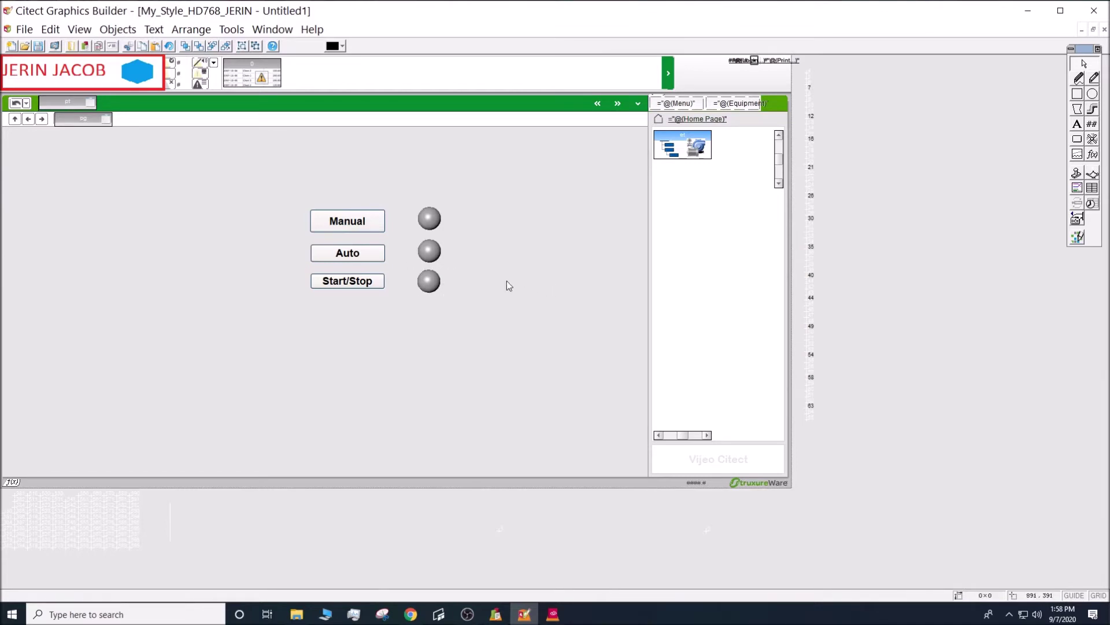
Widen the three buttons as a group to about 138 × 138 pixels and move them closer to the lights
{"action": "left_click_drag", "start_coordinate": [260, 183], "coordinate": [387, 317]}
{"action": "left_click_drag", "start_coordinate": [305, 205], "coordinate": [338, 223]}
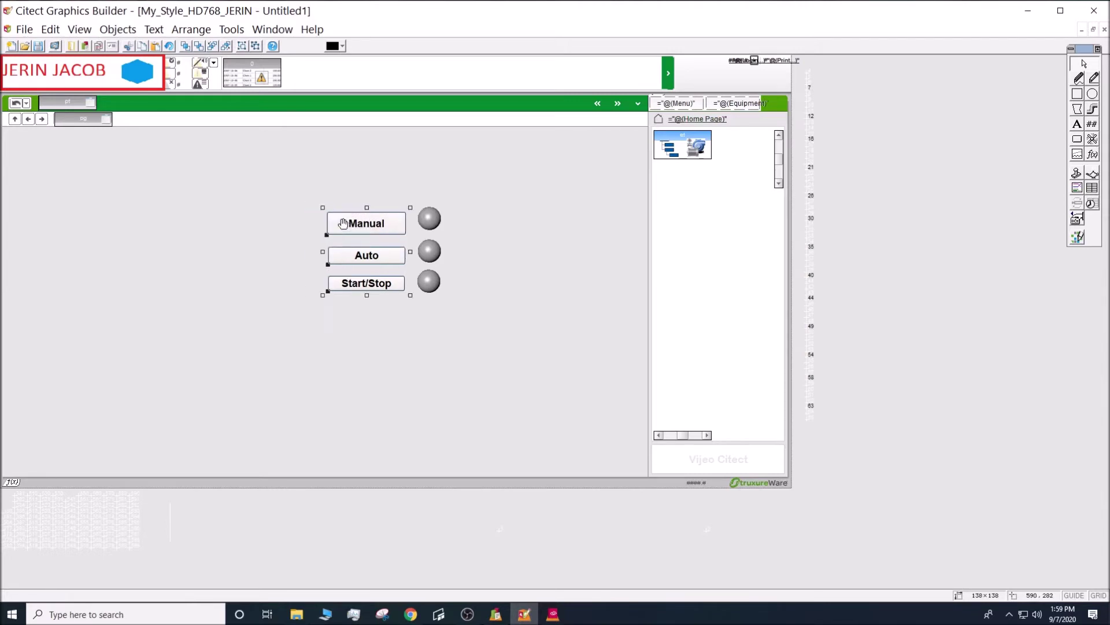
{"action": "left_click_drag", "start_coordinate": [349, 225], "coordinate": [352, 223]}
{"action": "left_click", "coordinate": [339, 188]}
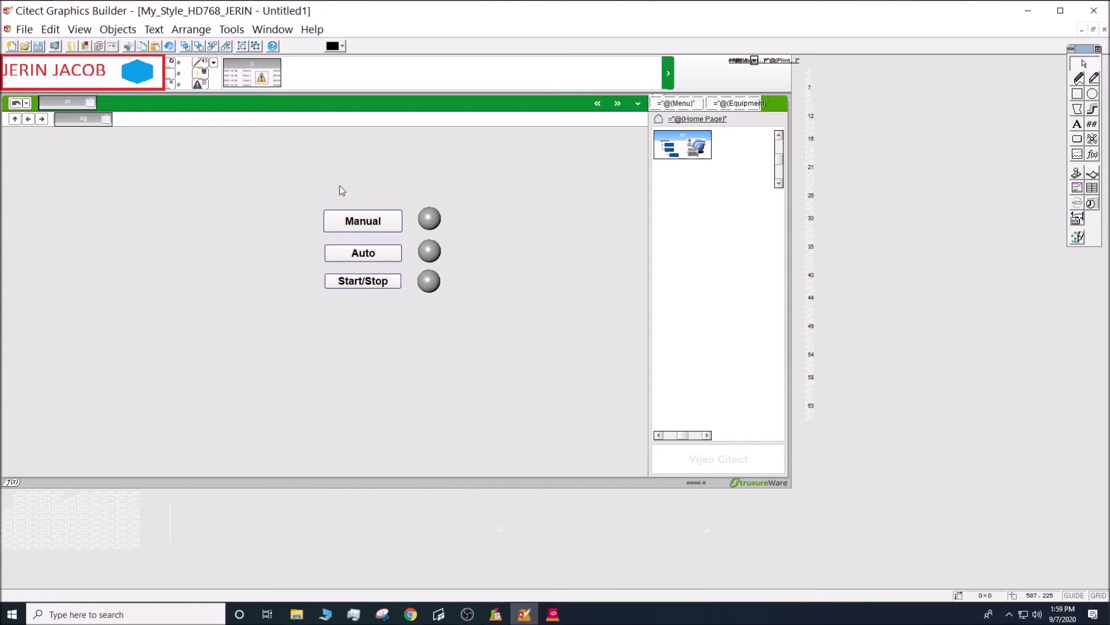
Make the Start/Stop button slightly taller by extending its lower edge
{"action": "left_click", "coordinate": [346, 284]}
{"action": "left_click_drag", "start_coordinate": [363, 293], "coordinate": [363, 298]}
{"action": "left_click", "coordinate": [566, 156]}
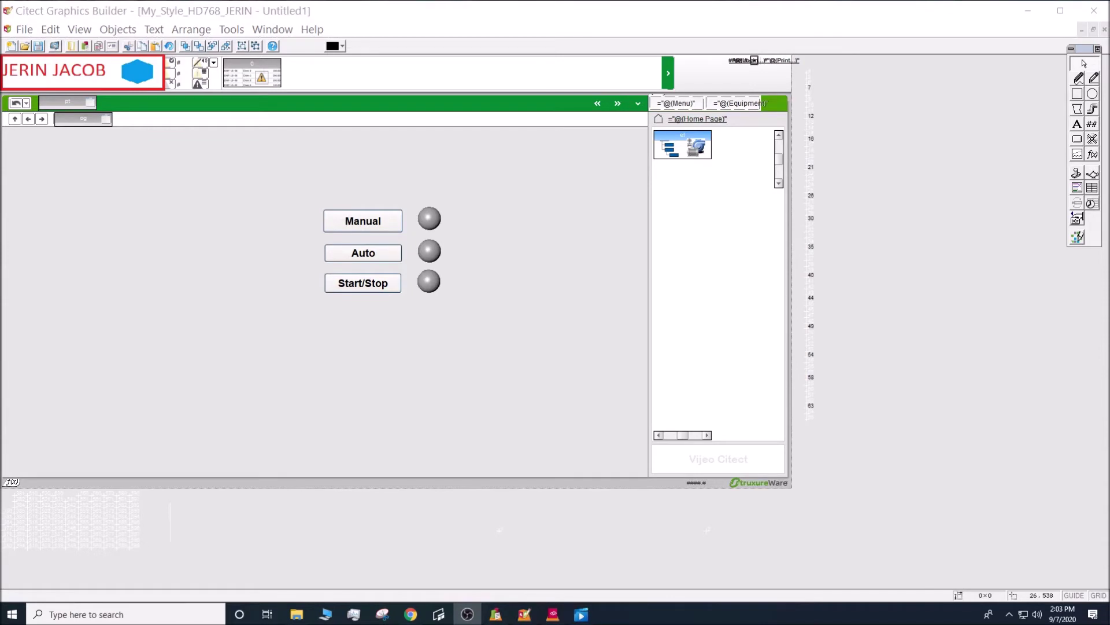
{"action": "left_click", "coordinate": [351, 318]}
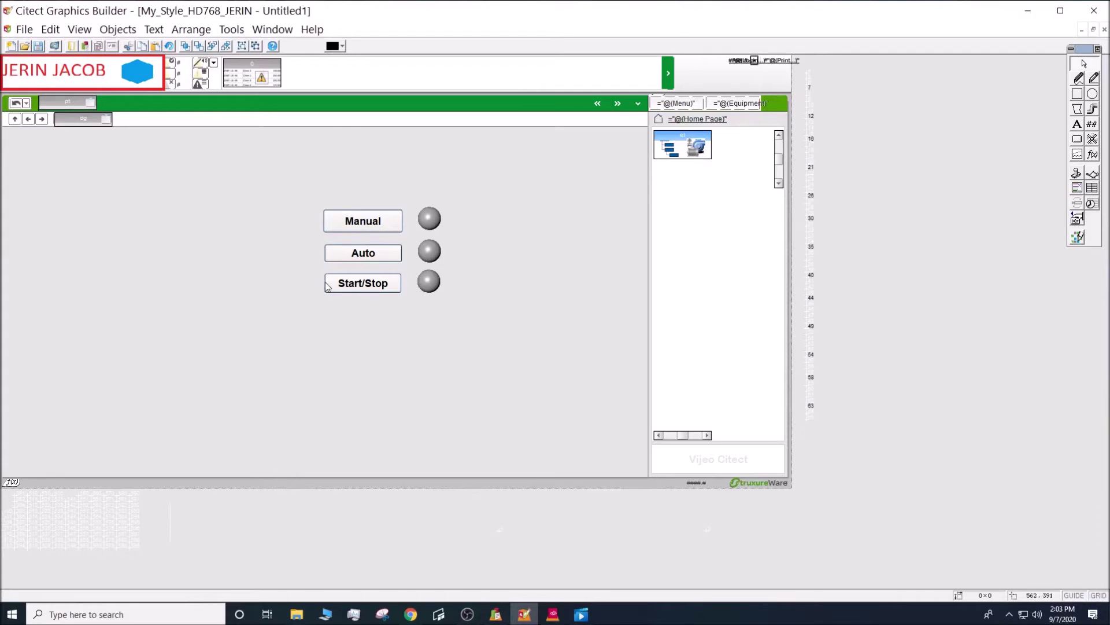
Try to assign the BLD_PUMP_001_MODE tag as the Manual button's Up command, closing the properties without applying
{"action": "double_click", "coordinate": [331, 225]}
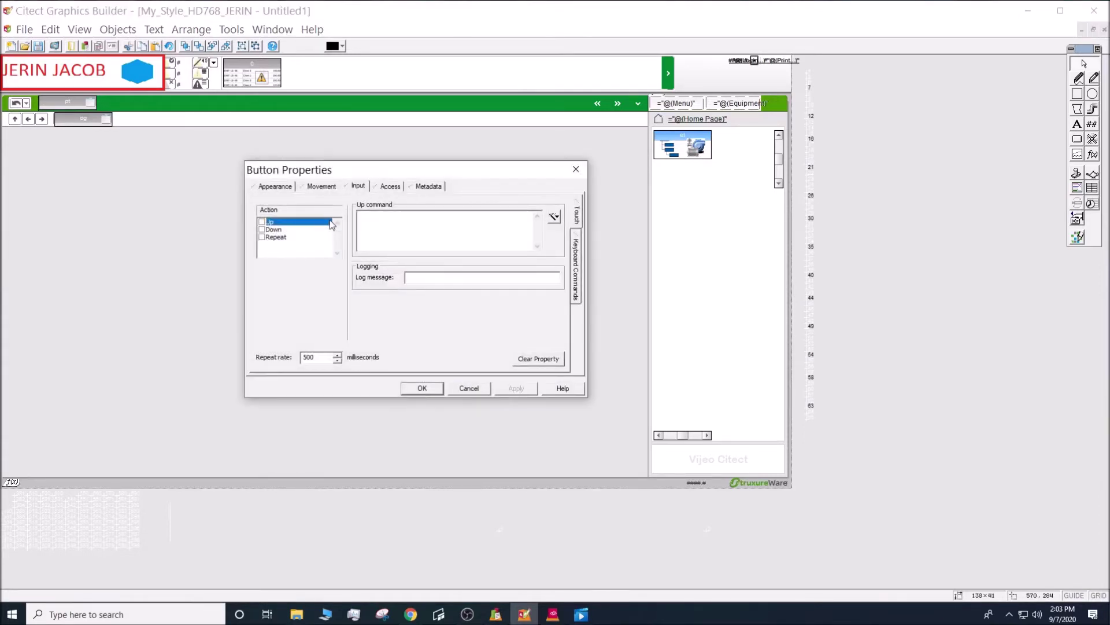
{"action": "left_click_drag", "start_coordinate": [319, 175], "coordinate": [528, 201]}
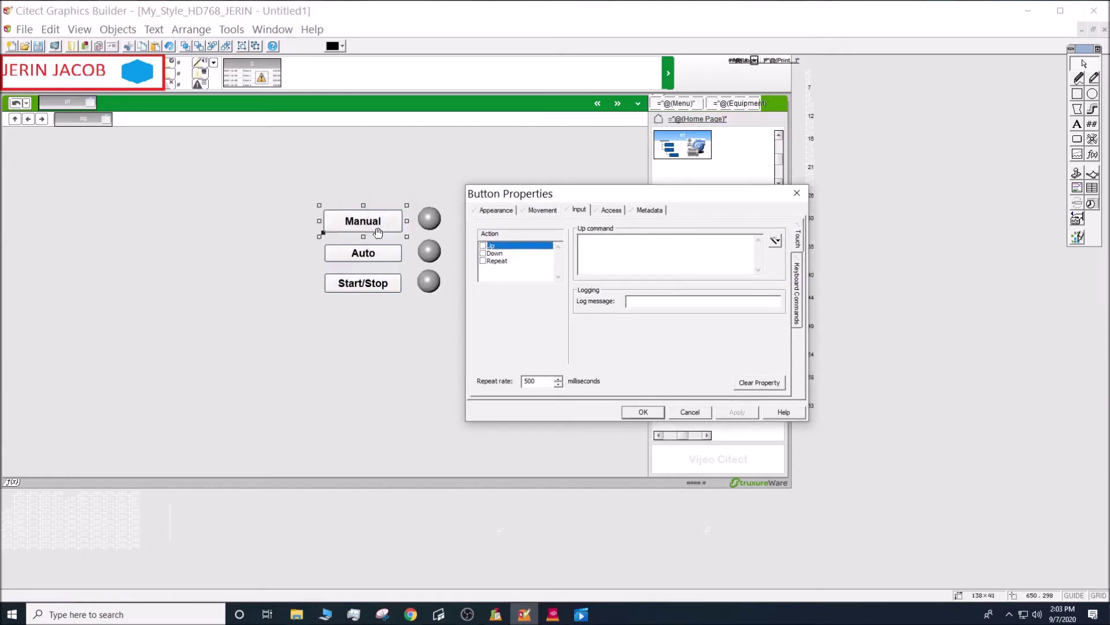
{"action": "left_click", "coordinate": [508, 211]}
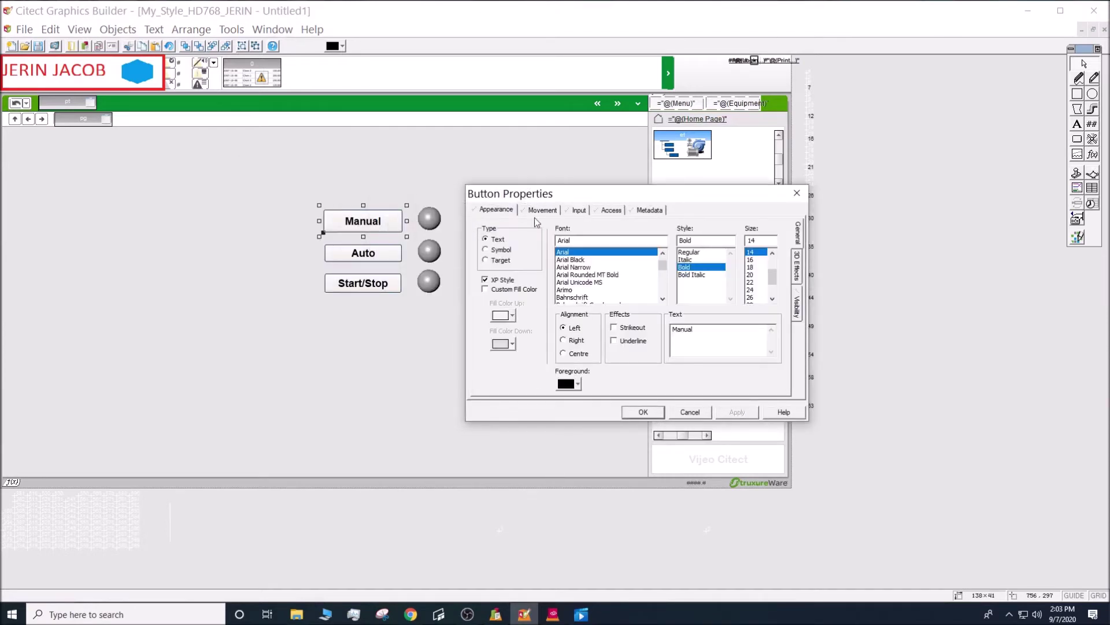
{"action": "left_click", "coordinate": [569, 213]}
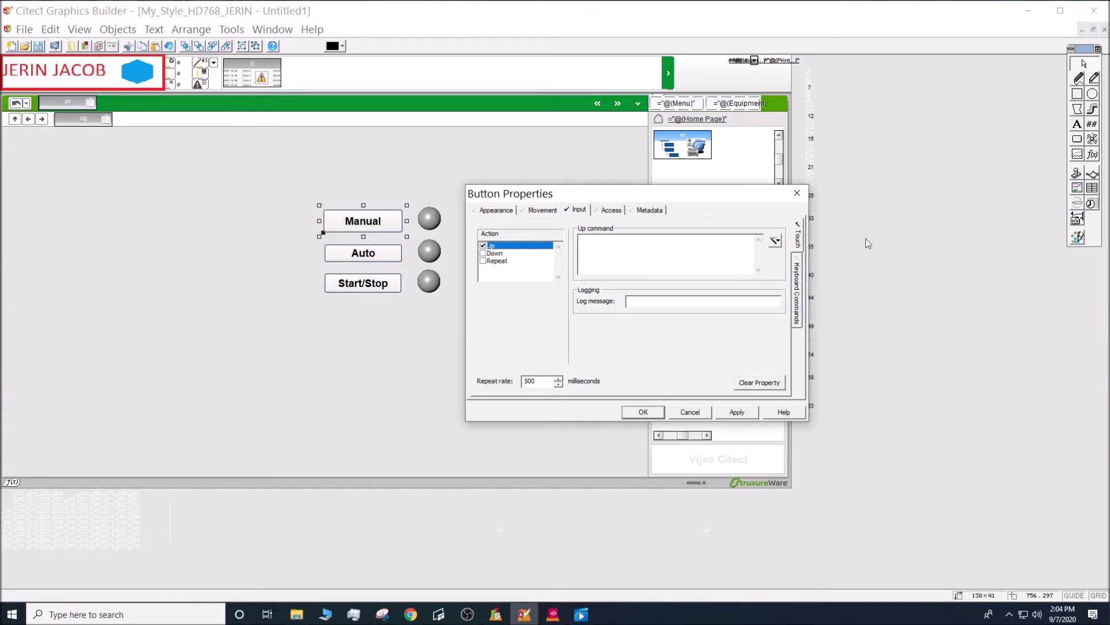
{"action": "left_click", "coordinate": [775, 240]}
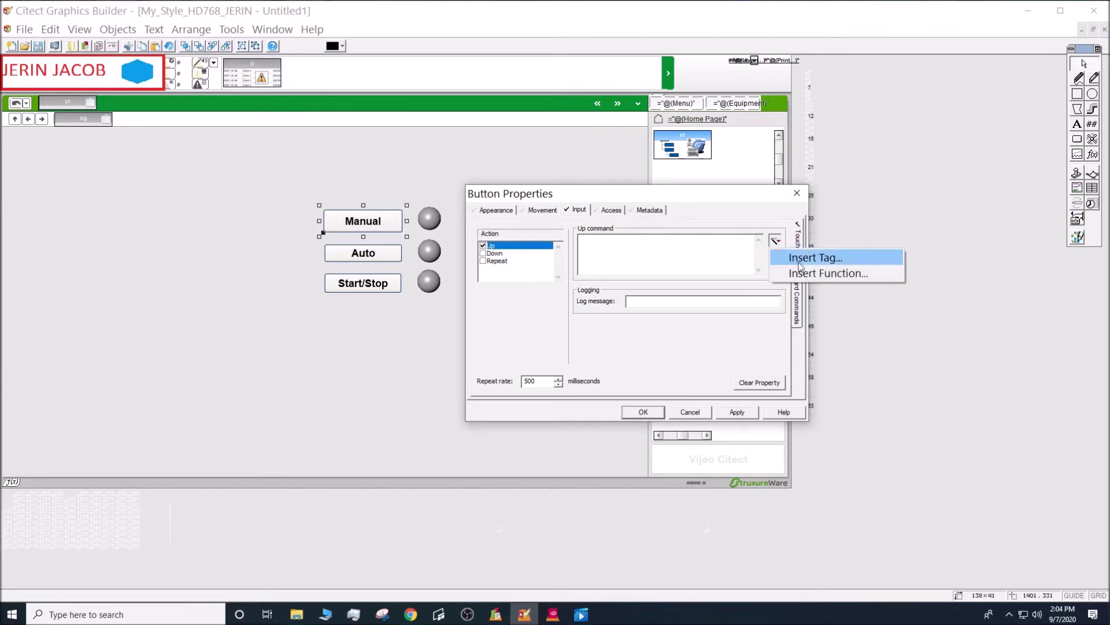
{"action": "left_click", "coordinate": [816, 257]}
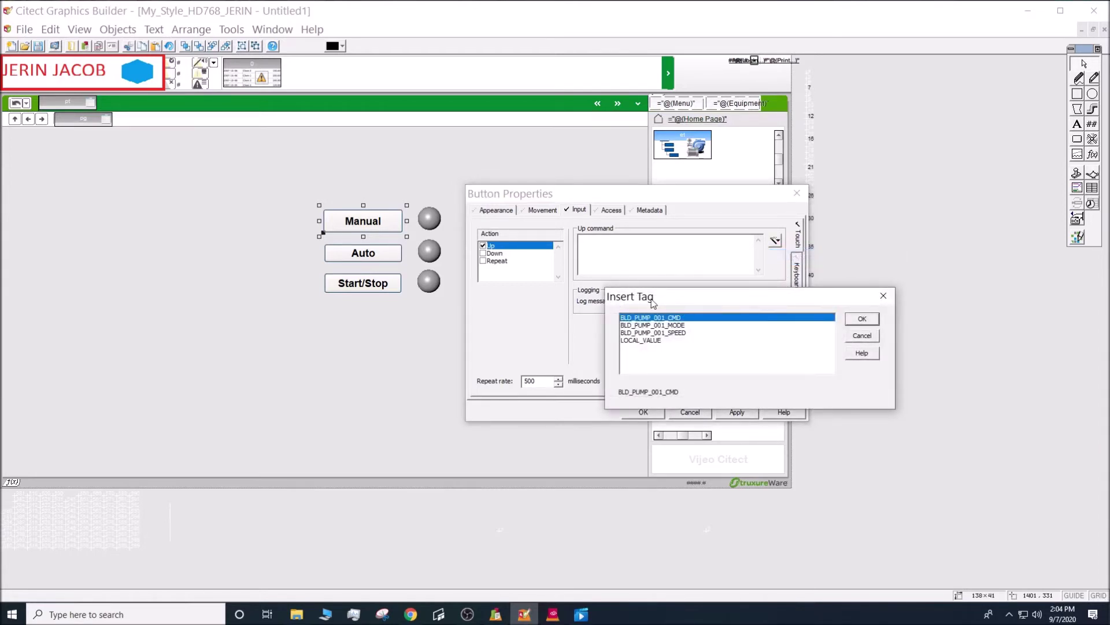
{"action": "left_click_drag", "start_coordinate": [654, 304], "coordinate": [643, 305]}
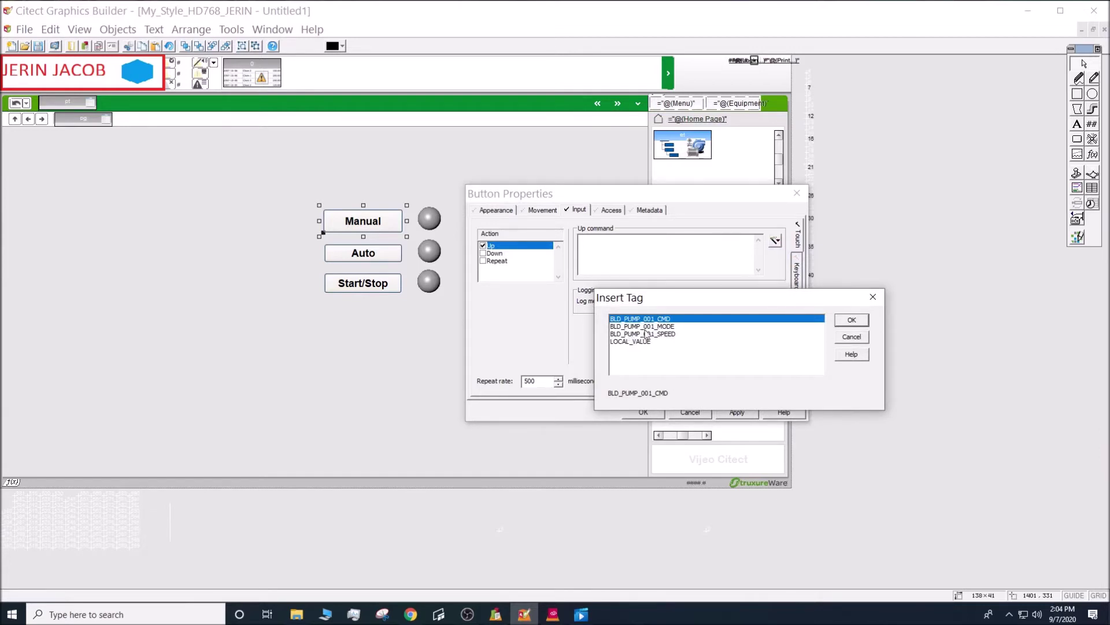
{"action": "left_click", "coordinate": [645, 327]}
{"action": "left_click", "coordinate": [854, 321]}
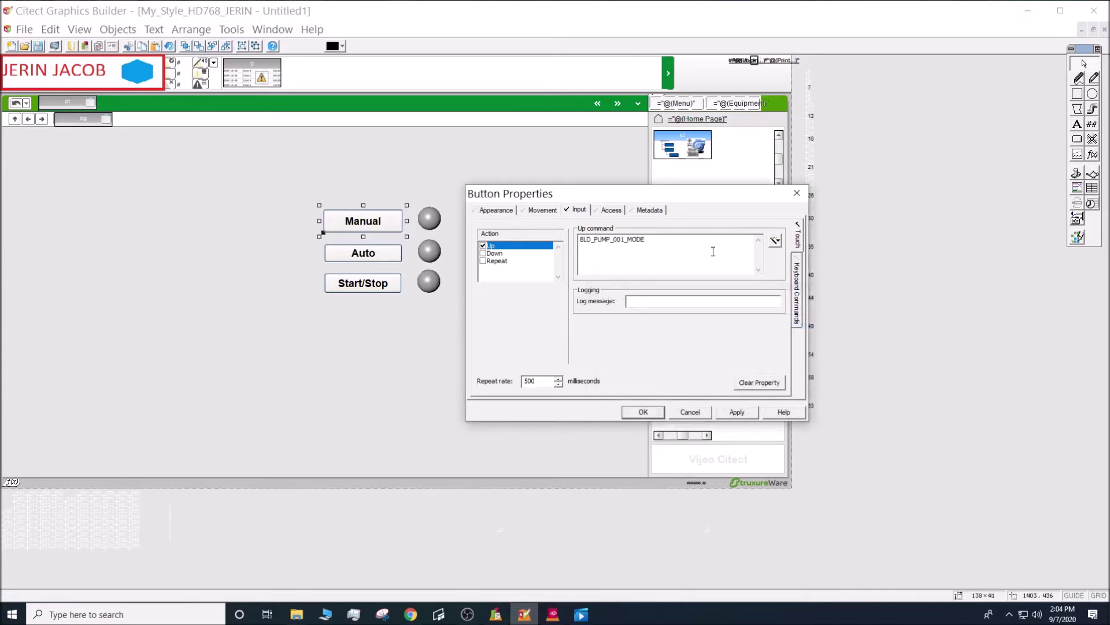
{"action": "left_click", "coordinate": [774, 242]}
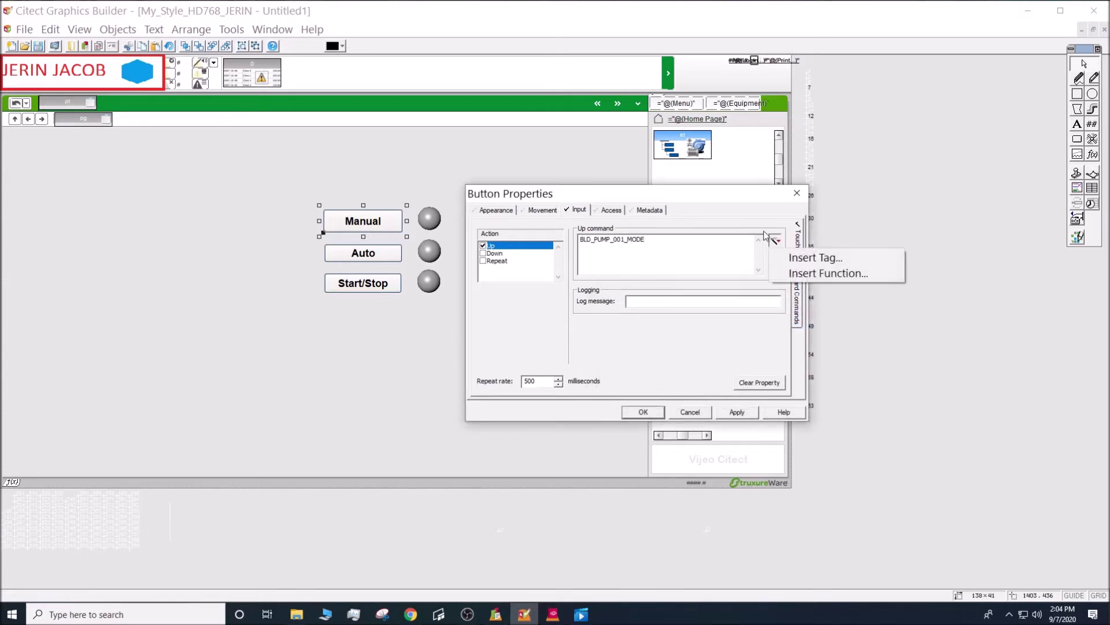
{"action": "left_click", "coordinate": [759, 226]}
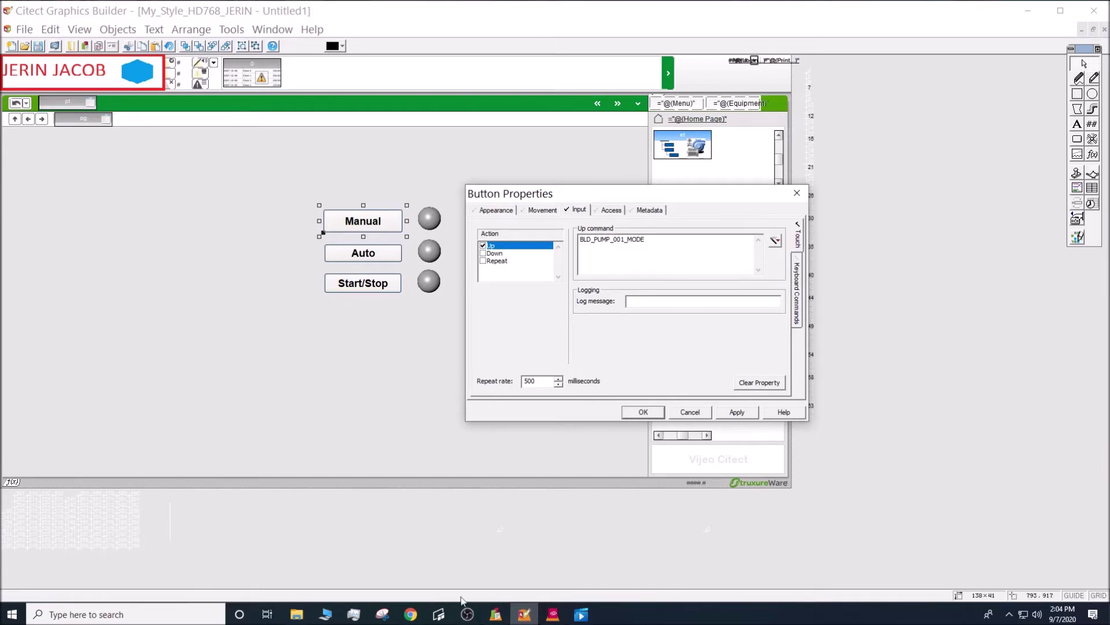
{"action": "left_click", "coordinate": [181, 249]}
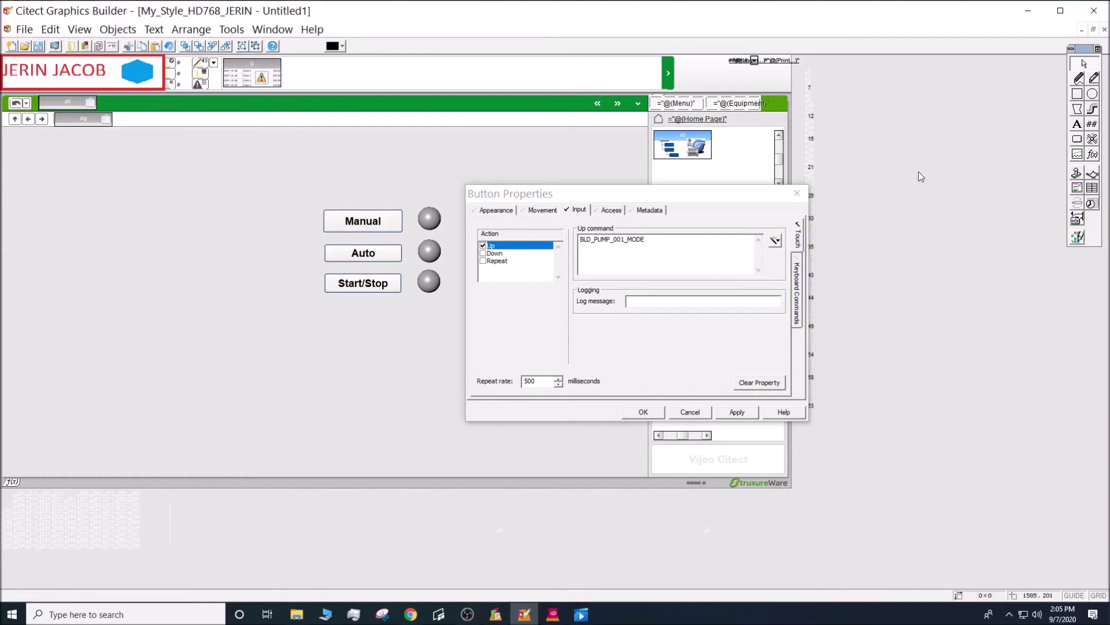
{"action": "left_click", "coordinate": [805, 194]}
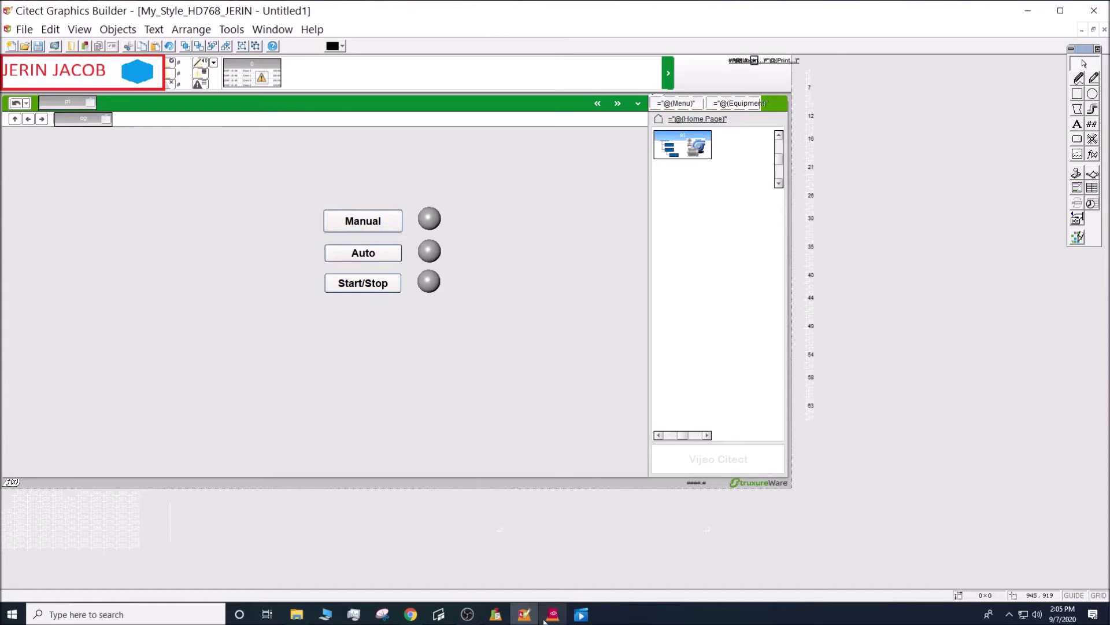
Switch to Citect Project Editor, close the Variable Tags form, review the tag-list settings in the editor options, and close the editor
{"action": "mouse_move", "coordinate": [514, 622]}
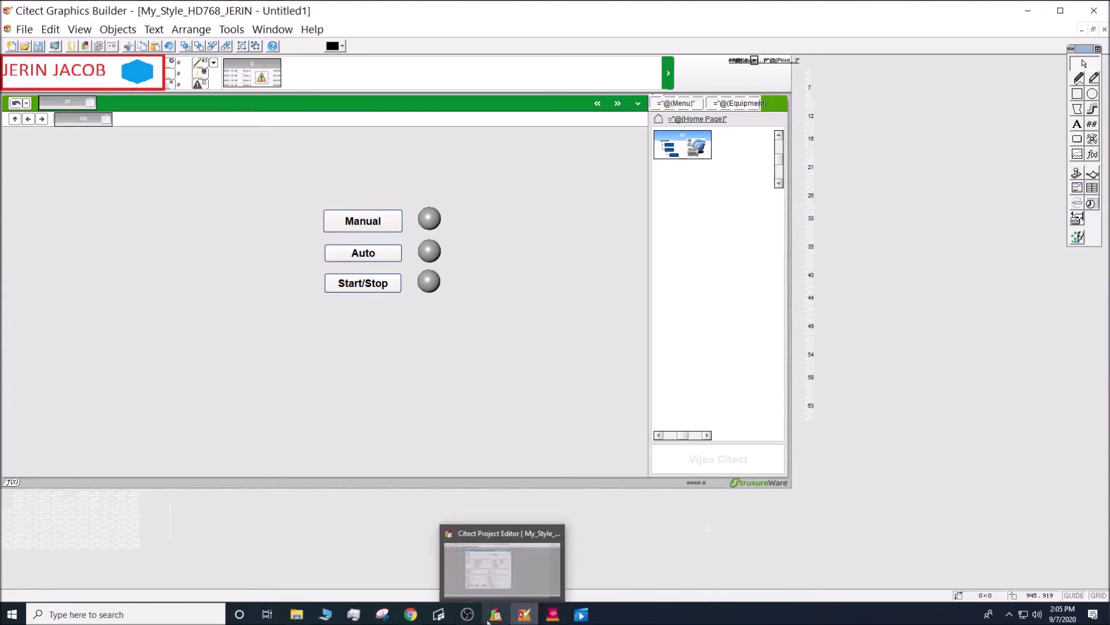
{"action": "left_click", "coordinate": [492, 620]}
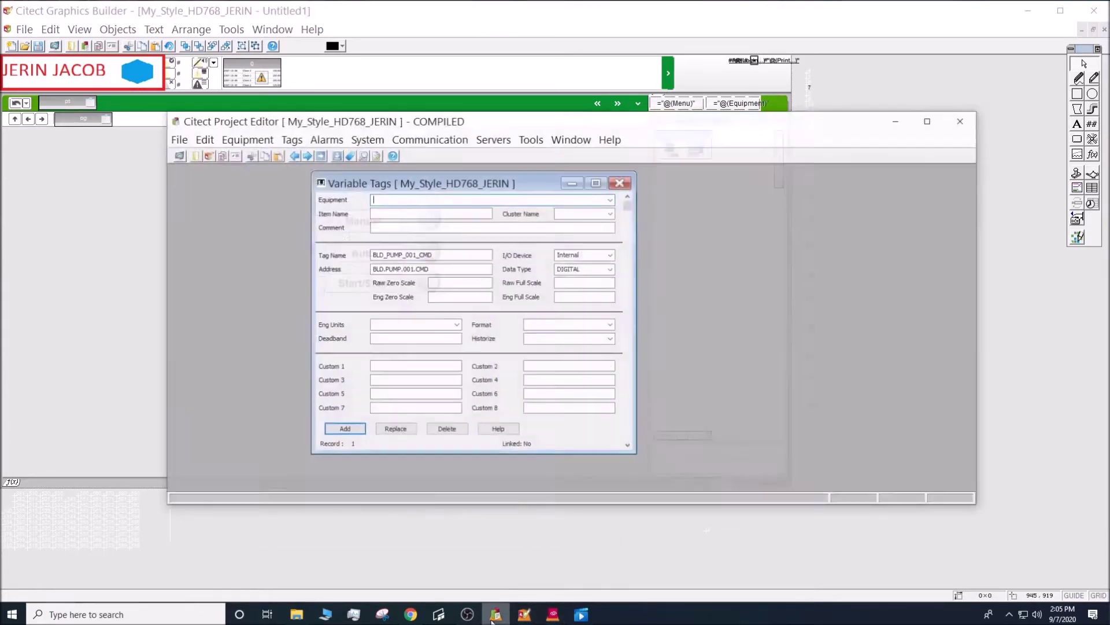
{"action": "left_click", "coordinate": [621, 172]}
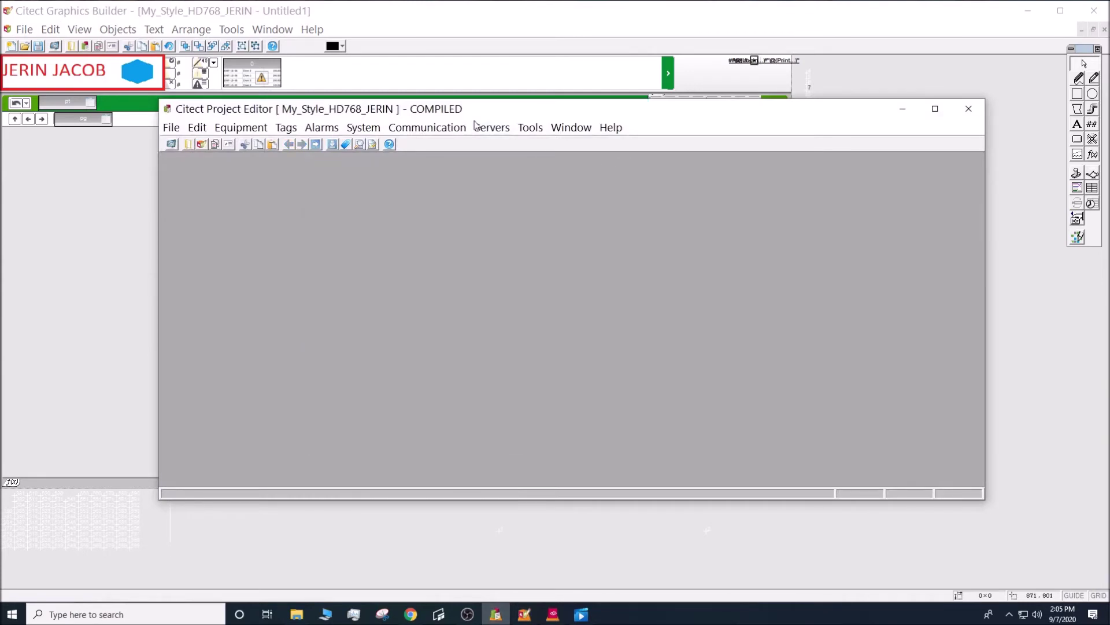
{"action": "left_click", "coordinate": [522, 132]}
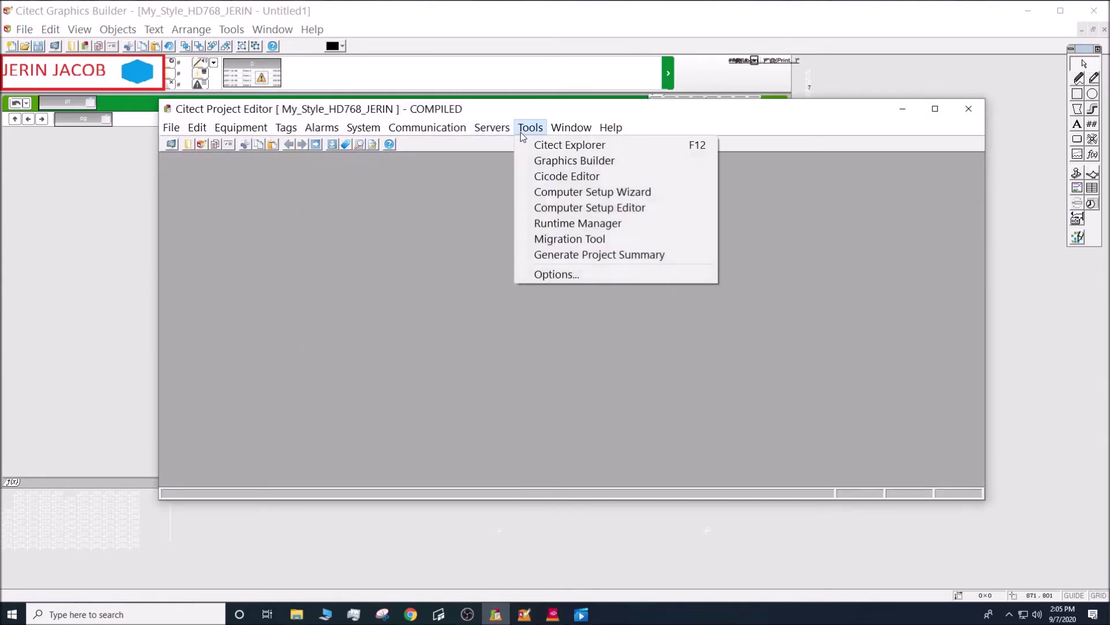
{"action": "left_click", "coordinate": [543, 278]}
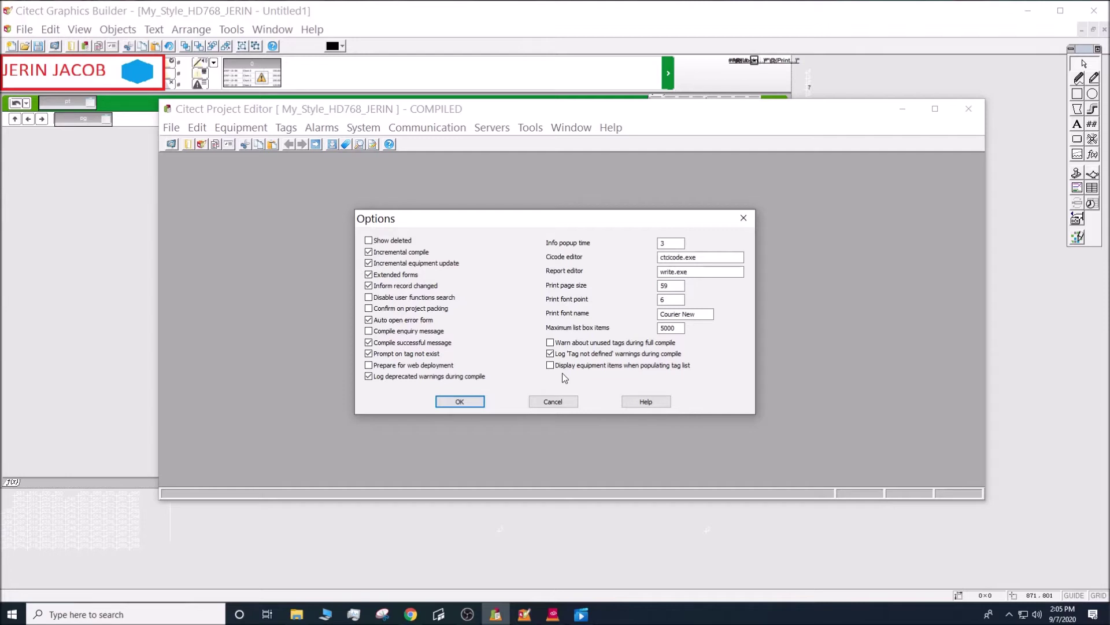
{"action": "left_click", "coordinate": [460, 401]}
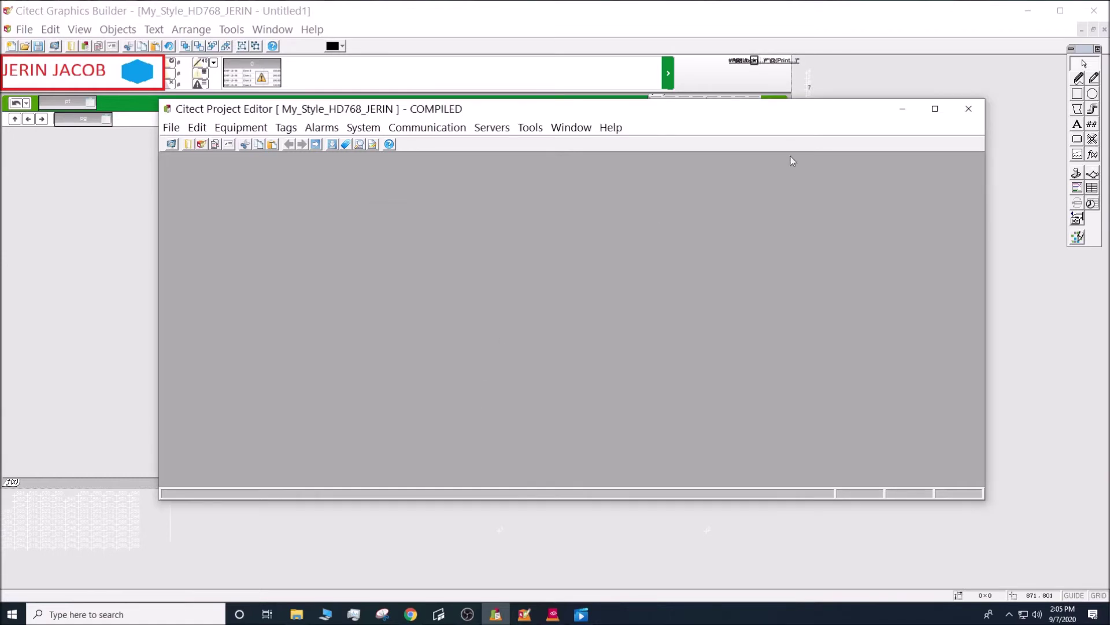
{"action": "left_click", "coordinate": [969, 109]}
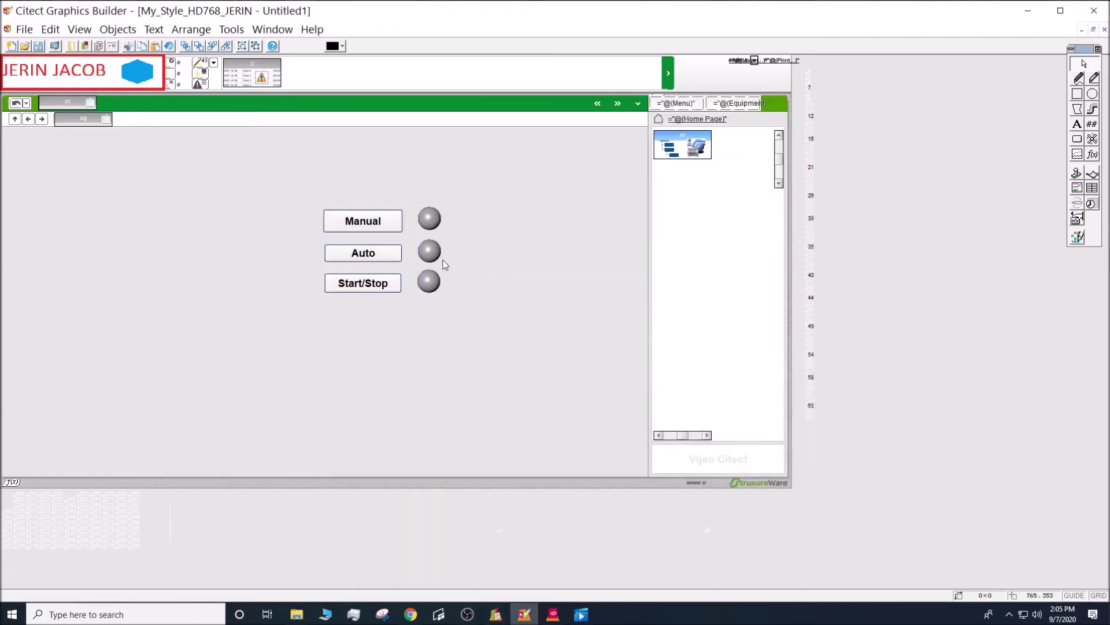
Set the Manual button's Up command to BLD_PUMP_001_MODE = 0, inserting the tag from the project's tag list
{"action": "double_click", "coordinate": [382, 229]}
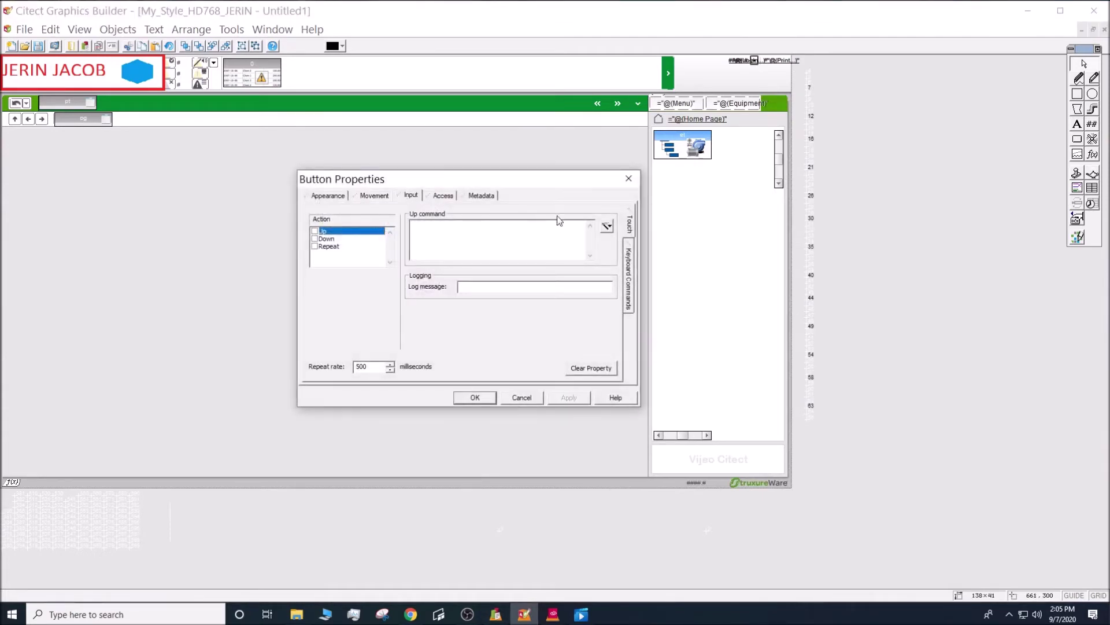
{"action": "left_click", "coordinate": [607, 227]}
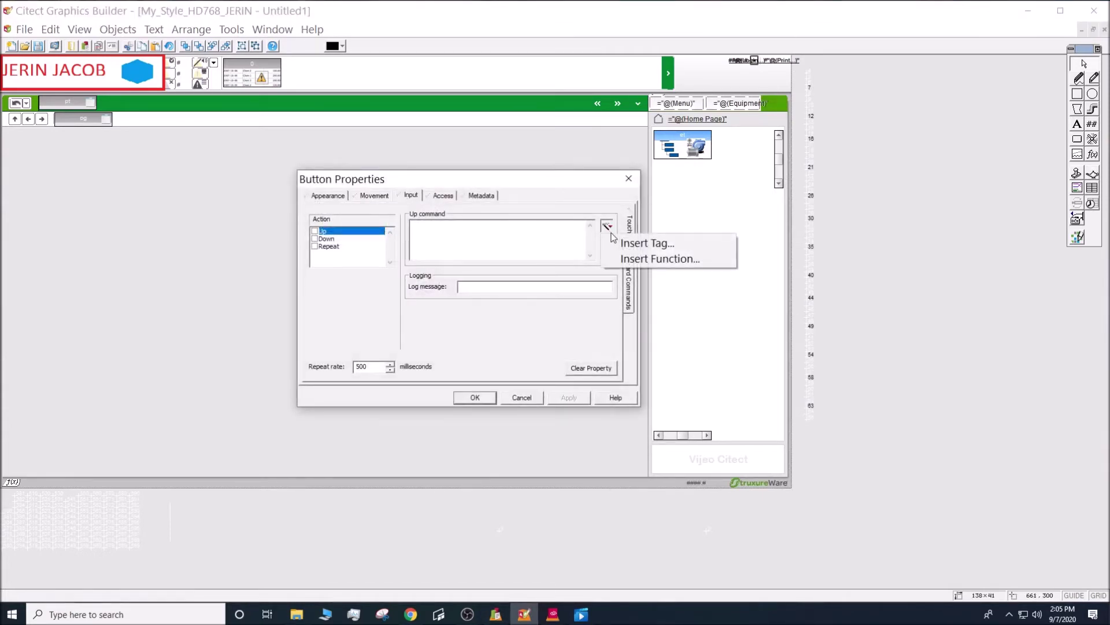
{"action": "left_click", "coordinate": [643, 243]}
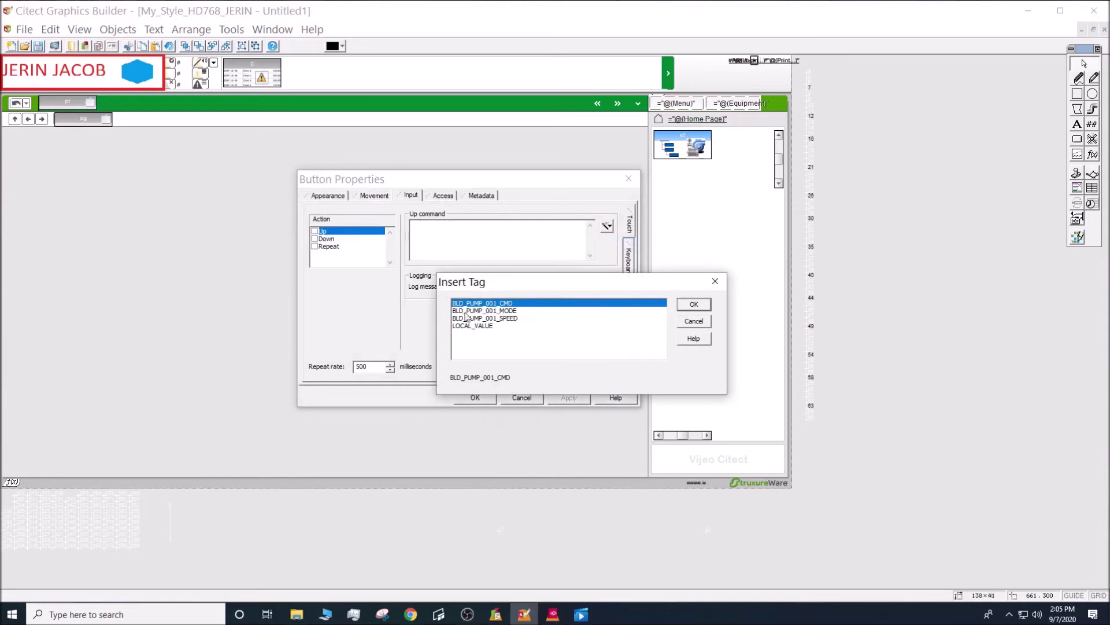
{"action": "left_click", "coordinate": [497, 312]}
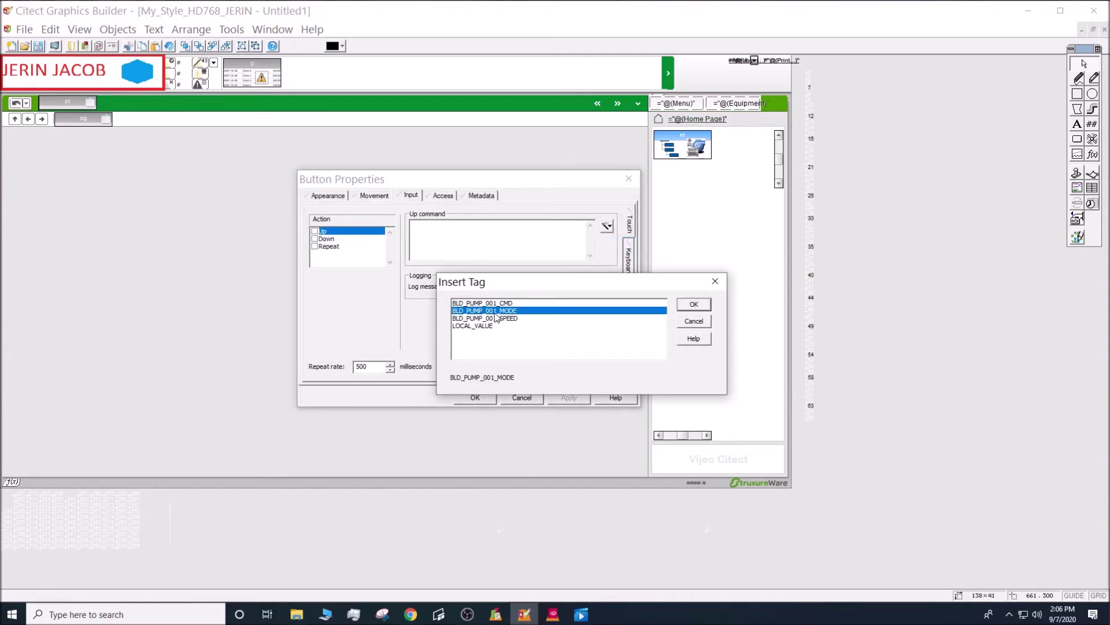
{"action": "left_click", "coordinate": [692, 305]}
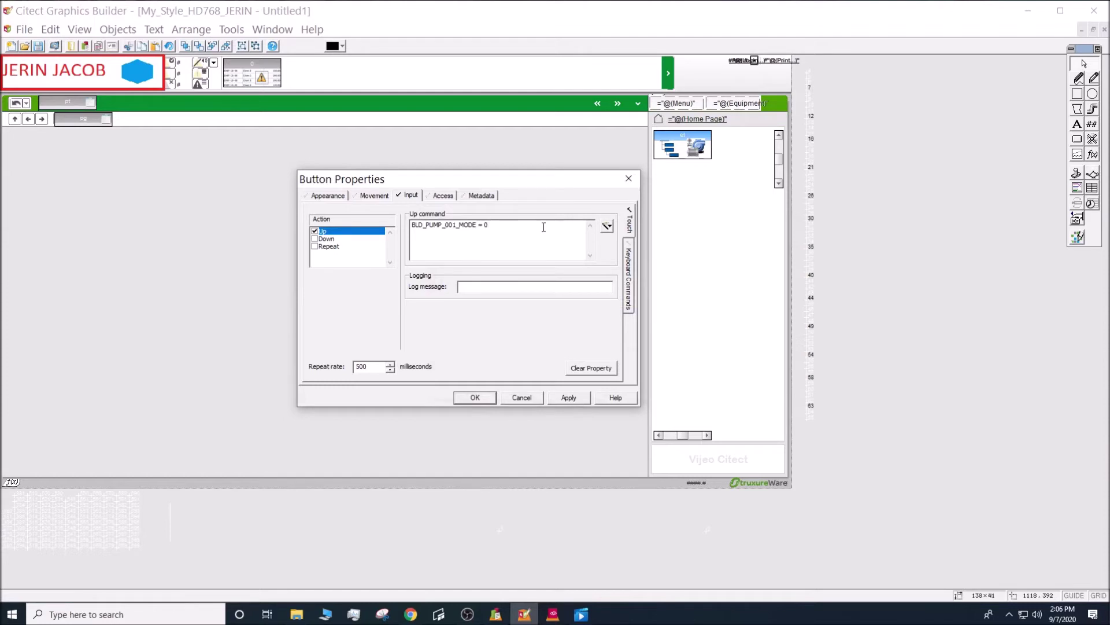
{"action": "left_click", "coordinate": [466, 395]}
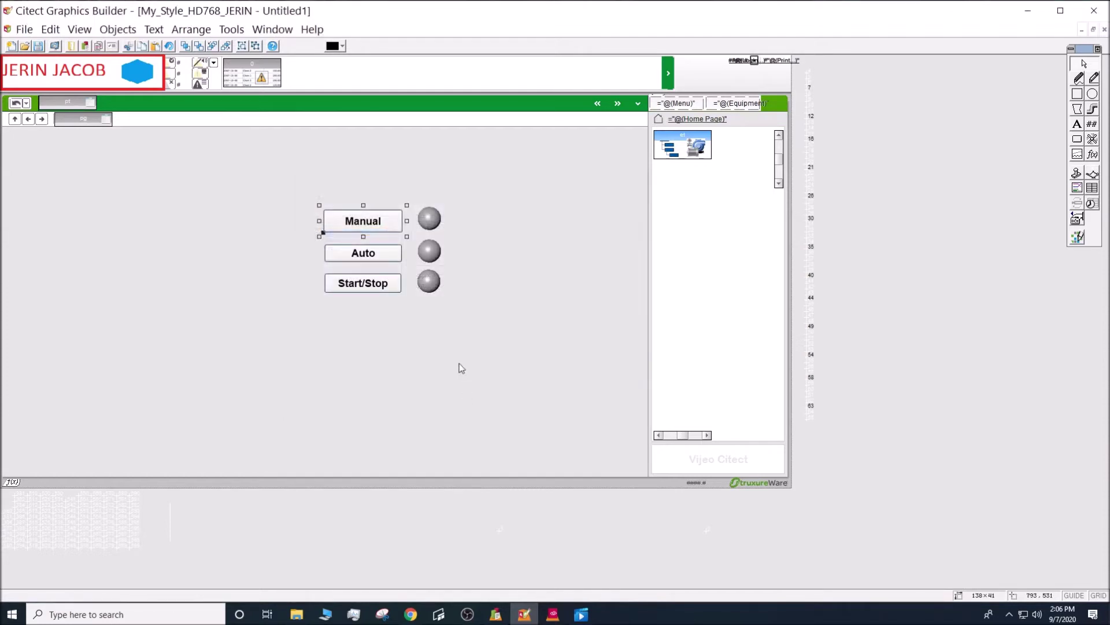
Enable the Auto button's Up action and set its command to BLD_PUMP_001_MODE = 1
{"action": "double_click", "coordinate": [373, 254]}
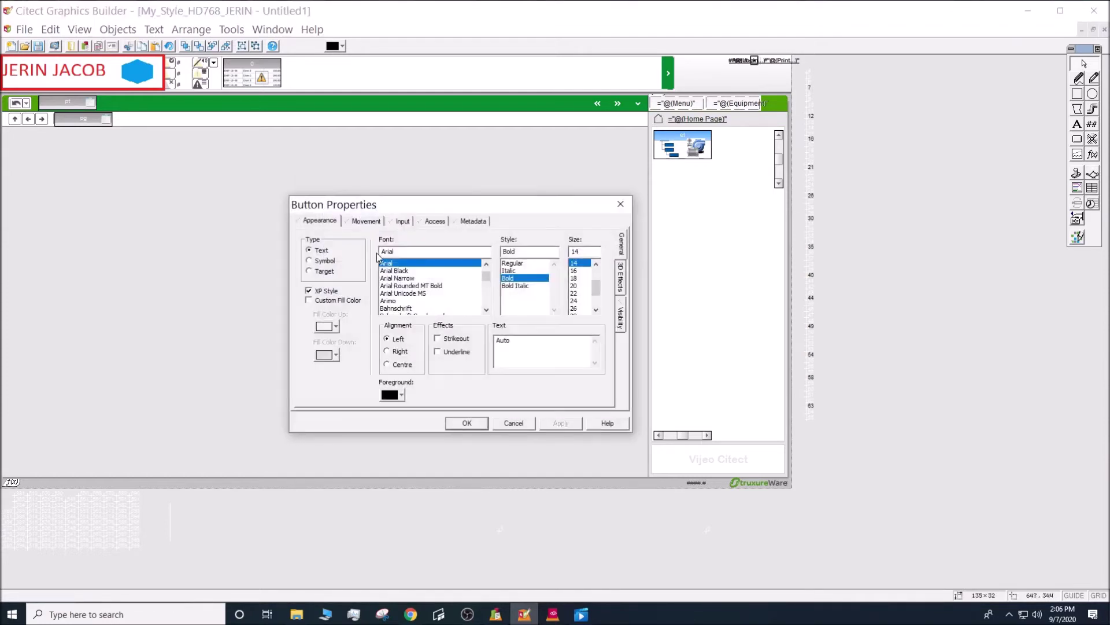
{"action": "left_click", "coordinate": [402, 221]}
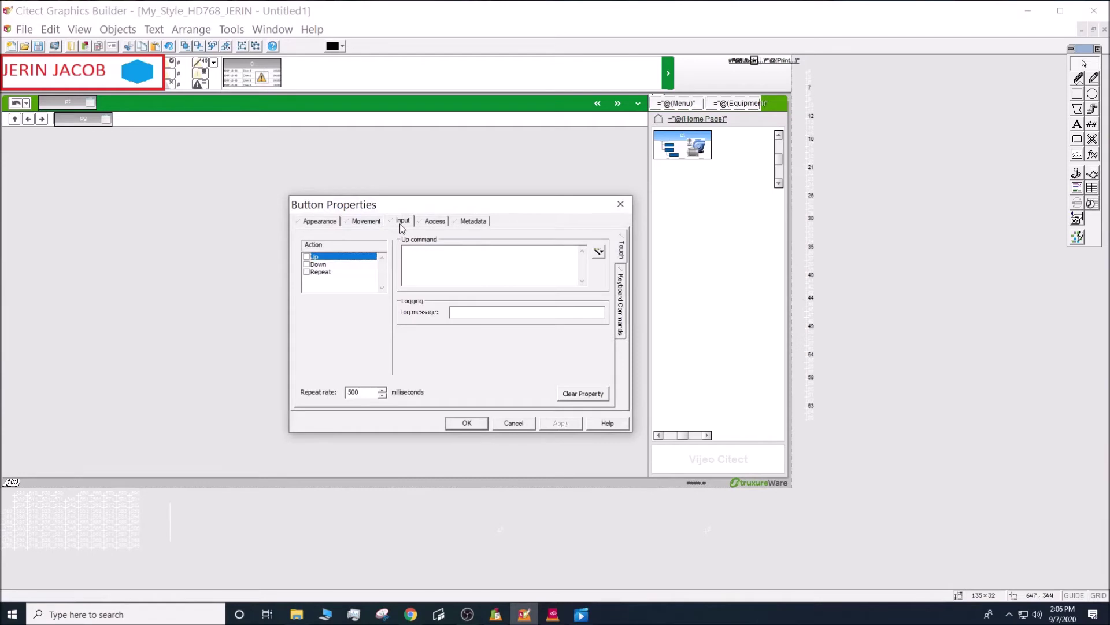
{"action": "left_click", "coordinate": [306, 256]}
{"action": "left_click", "coordinate": [599, 253]}
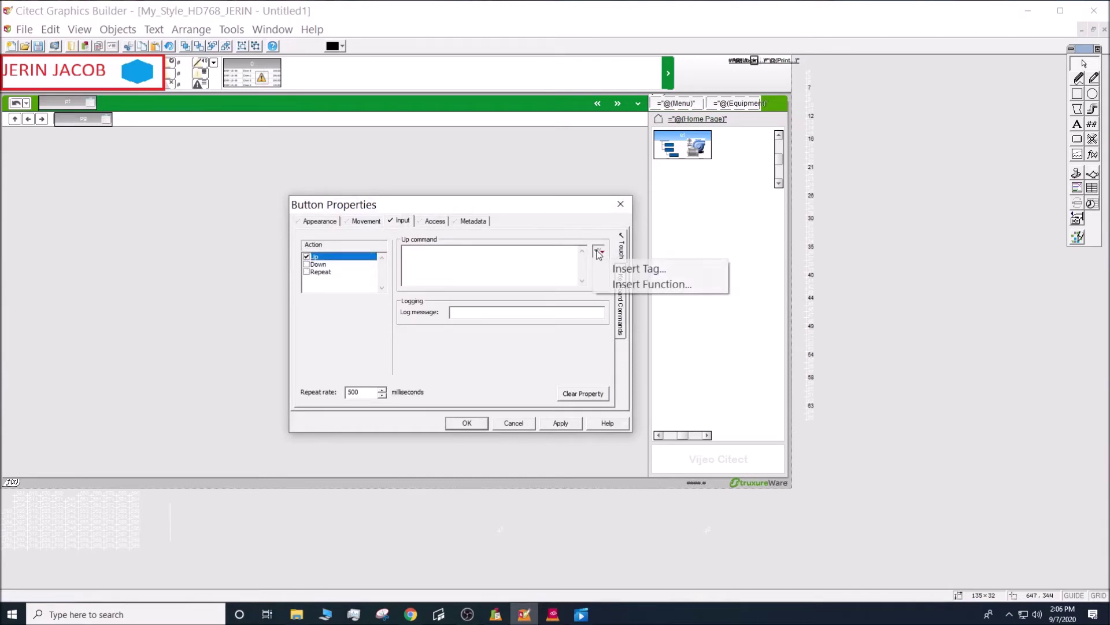
{"action": "left_click", "coordinate": [606, 268]}
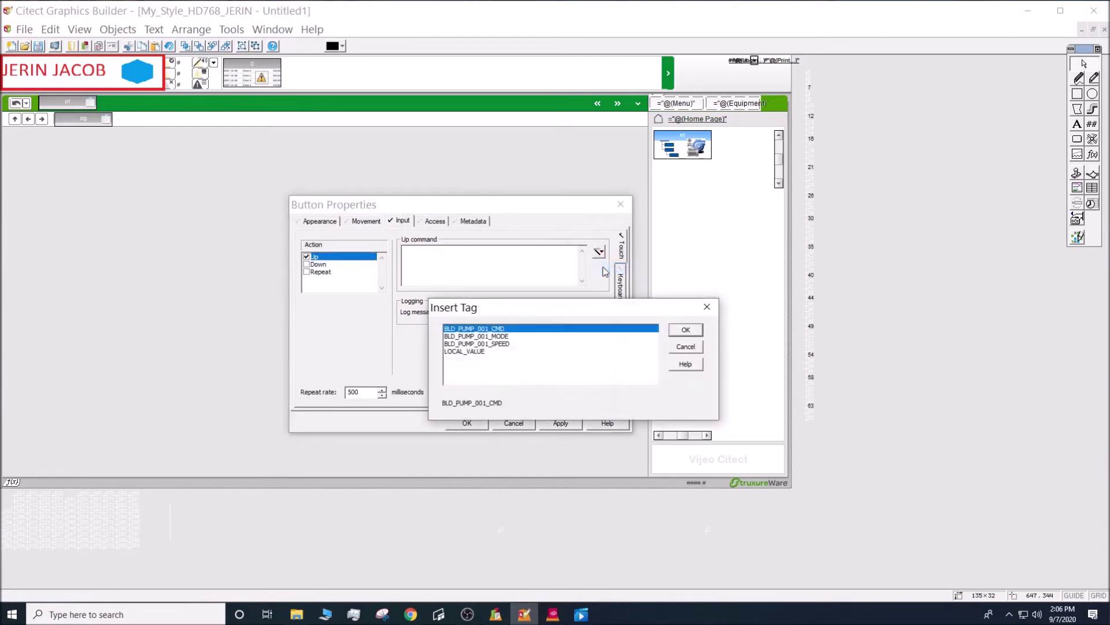
{"action": "left_click", "coordinate": [488, 336]}
{"action": "left_click", "coordinate": [685, 330]}
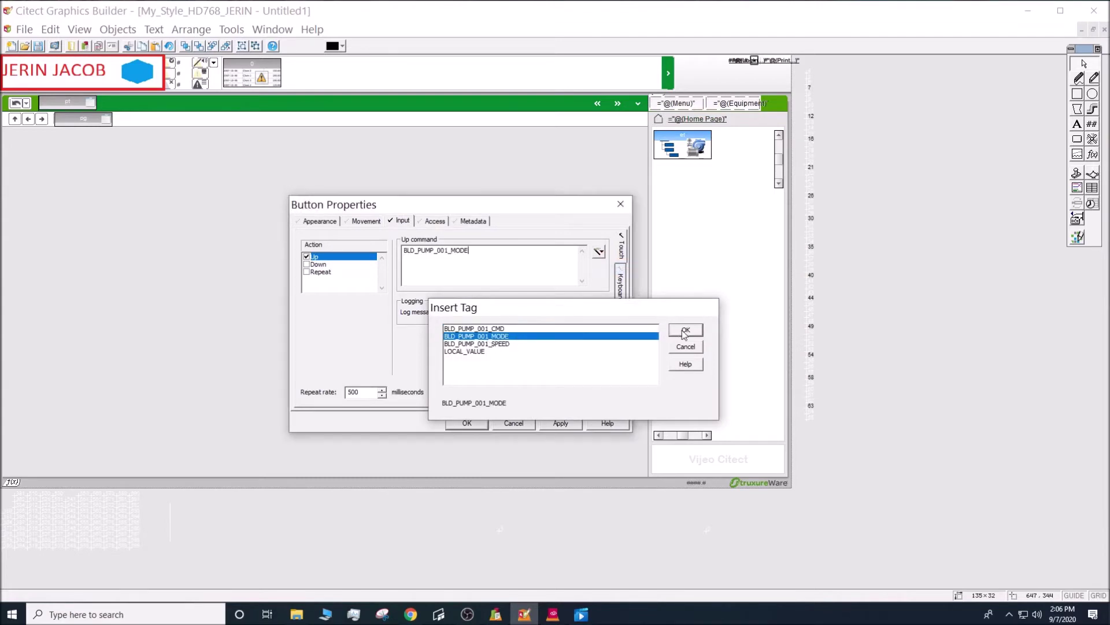
{"action": "type", "text": "="}
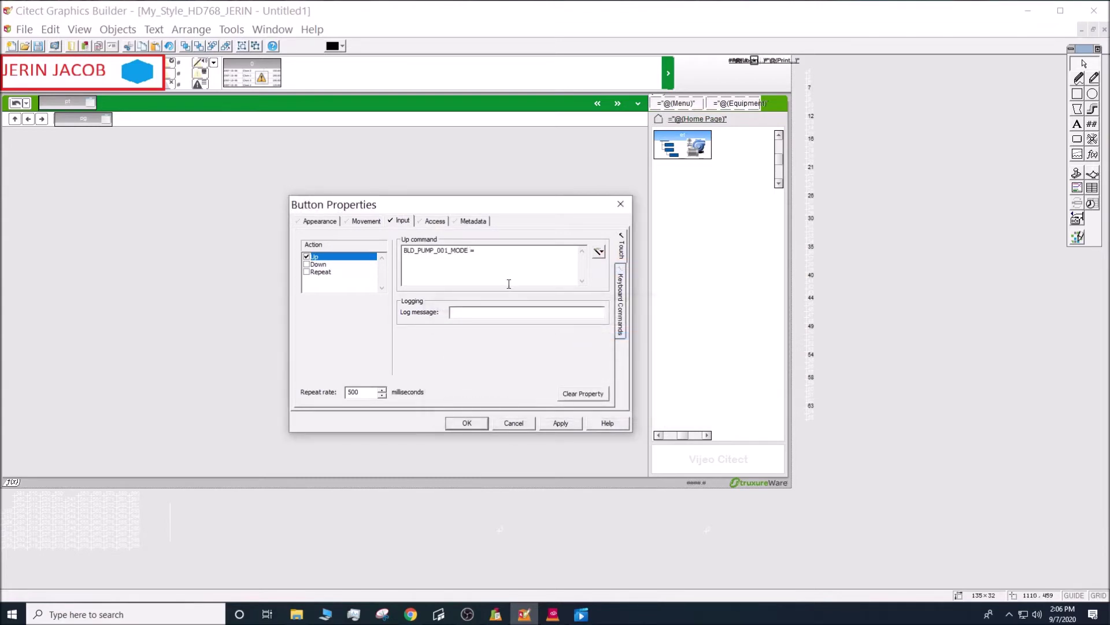
{"action": "type", "text": "1"}
{"action": "left_click", "coordinate": [466, 423]}
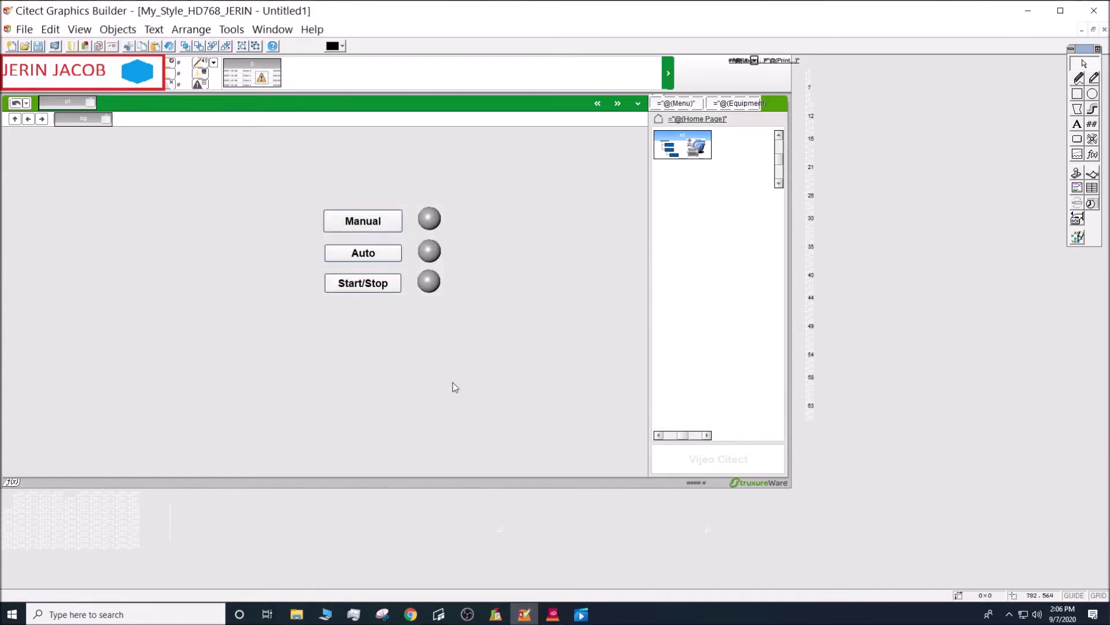
Enable the Start/Stop button's Up action and set its command to Toggle(BLD_PUMP_001_CMD)
{"action": "key", "text": "alt+Tab"}
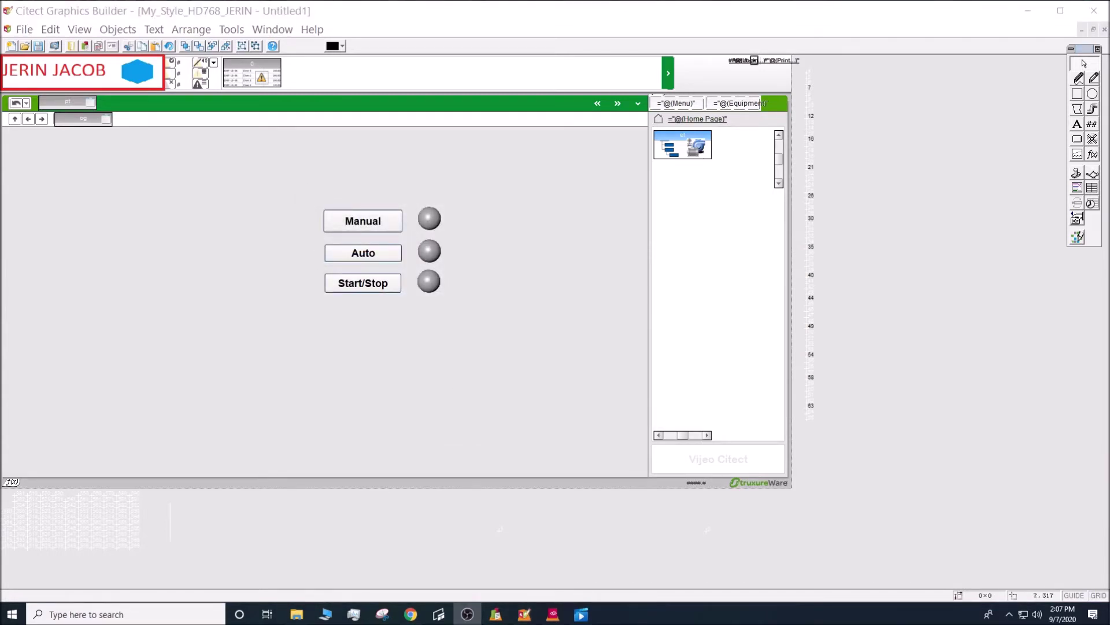
{"action": "double_click", "coordinate": [362, 286]}
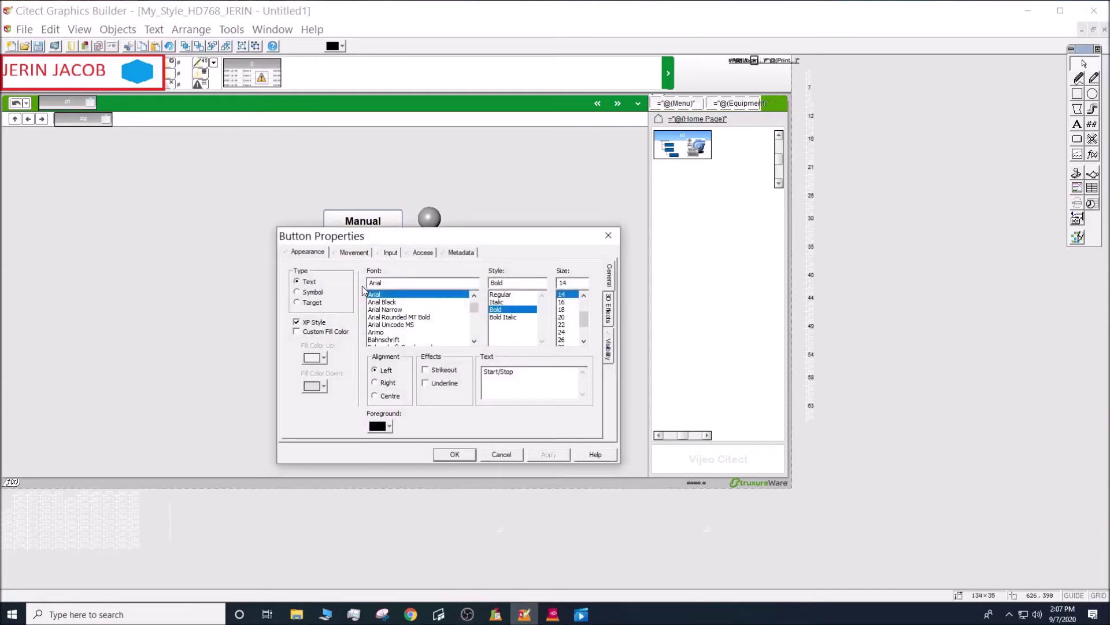
{"action": "left_click", "coordinate": [390, 253]}
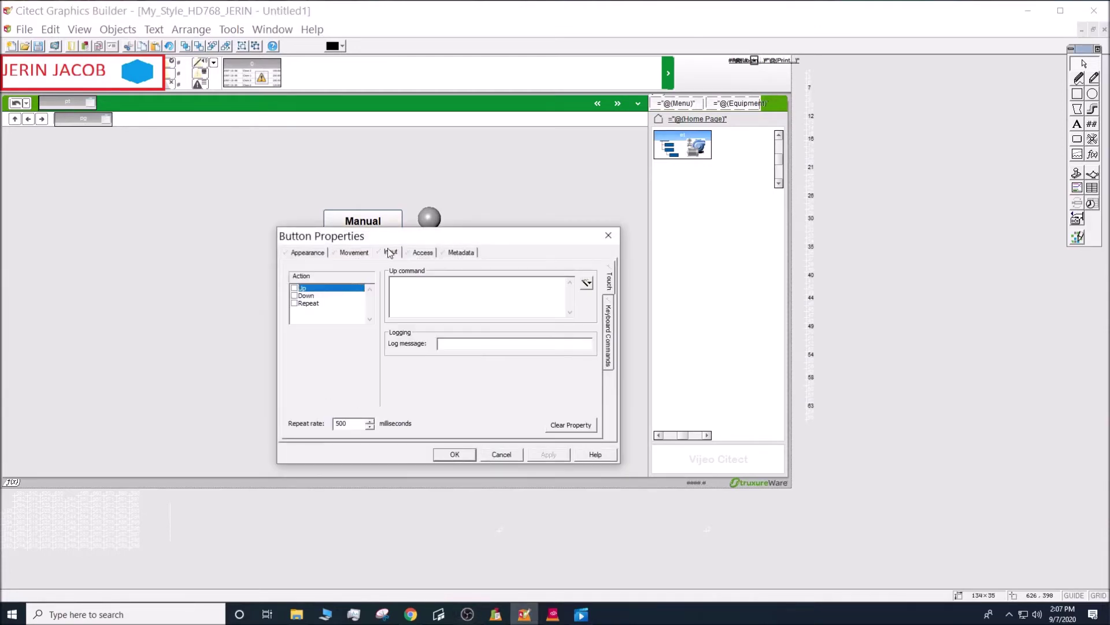
{"action": "left_click", "coordinate": [295, 288]}
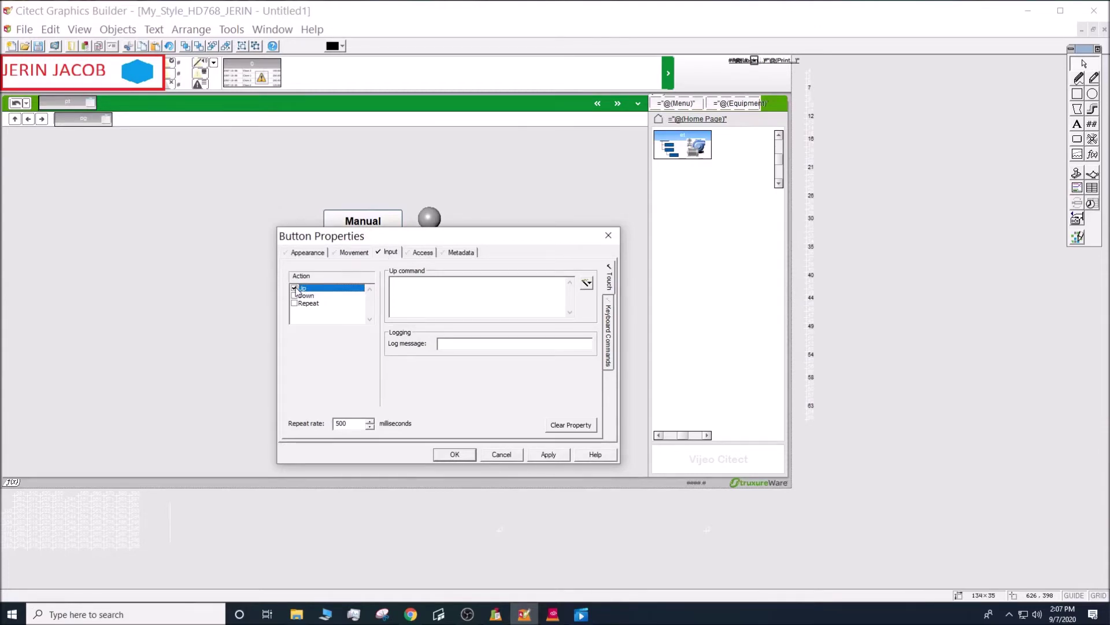
{"action": "left_click", "coordinate": [432, 290]}
{"action": "type", "text": "Toggle("}
{"action": "left_click", "coordinate": [588, 285]}
{"action": "left_click", "coordinate": [626, 299]}
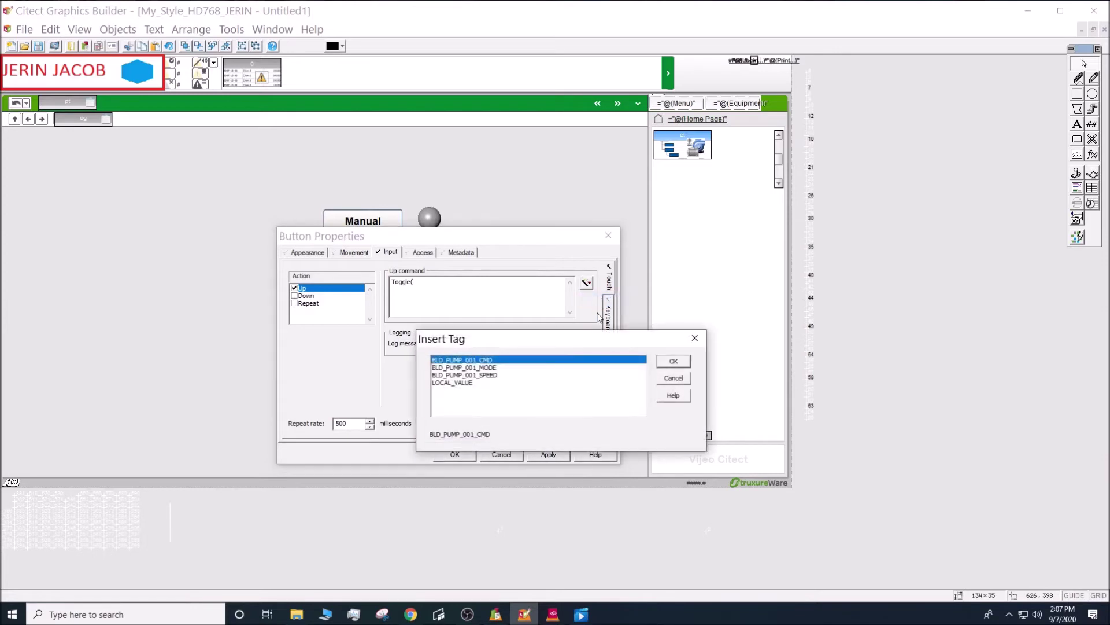
{"action": "left_click", "coordinate": [497, 368]}
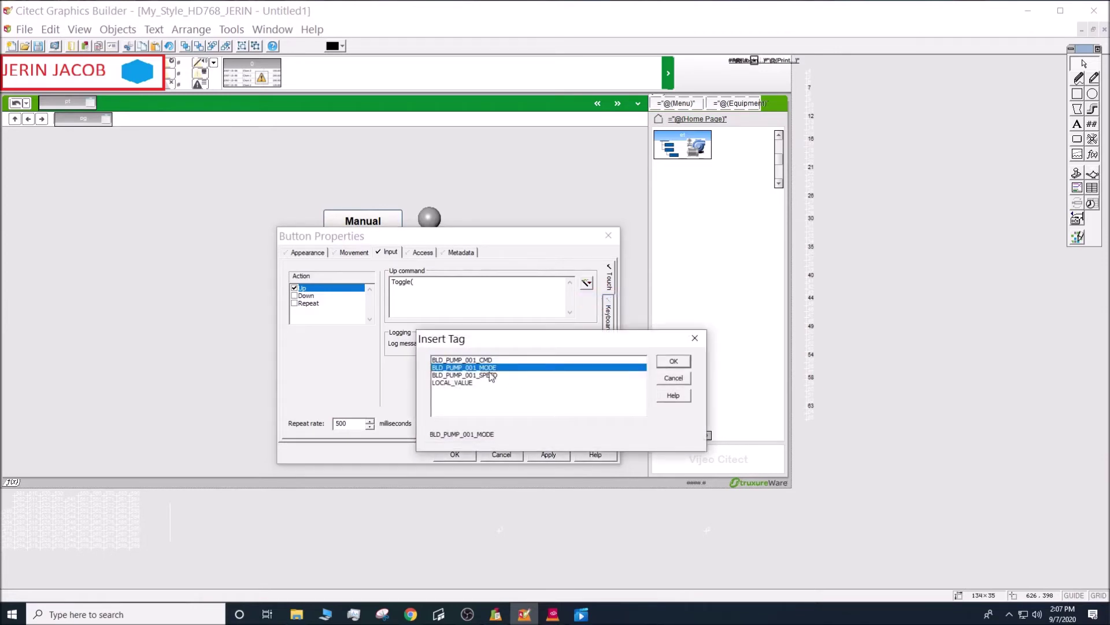
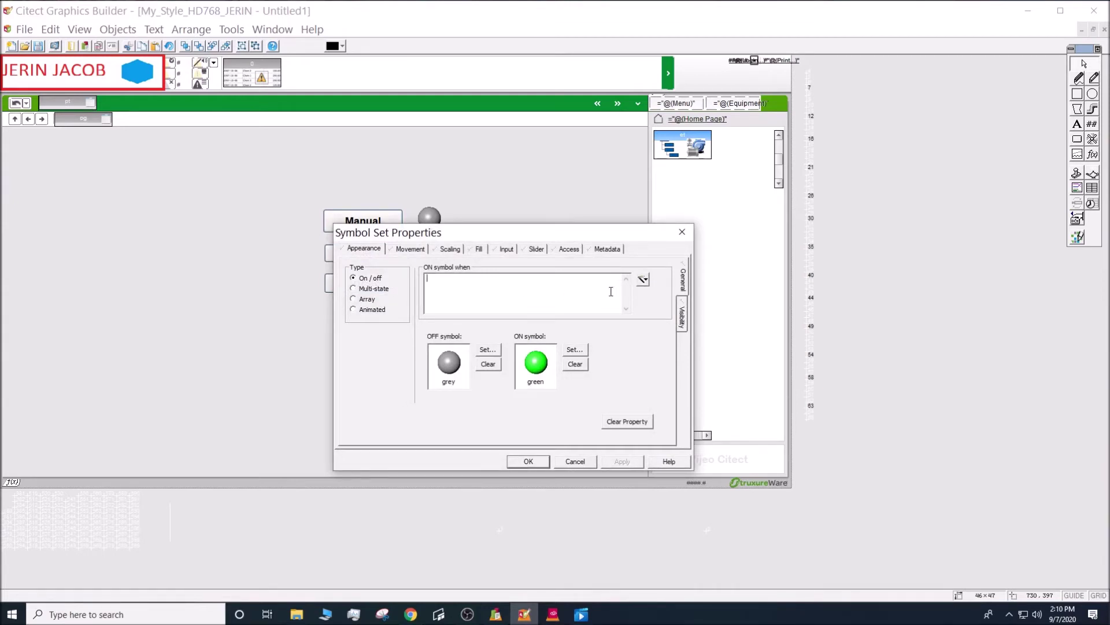
Set the Start/Stop light's ON symbol condition to the BLD_PUMP_001_CMD tag
{"action": "left_click", "coordinate": [643, 280]}
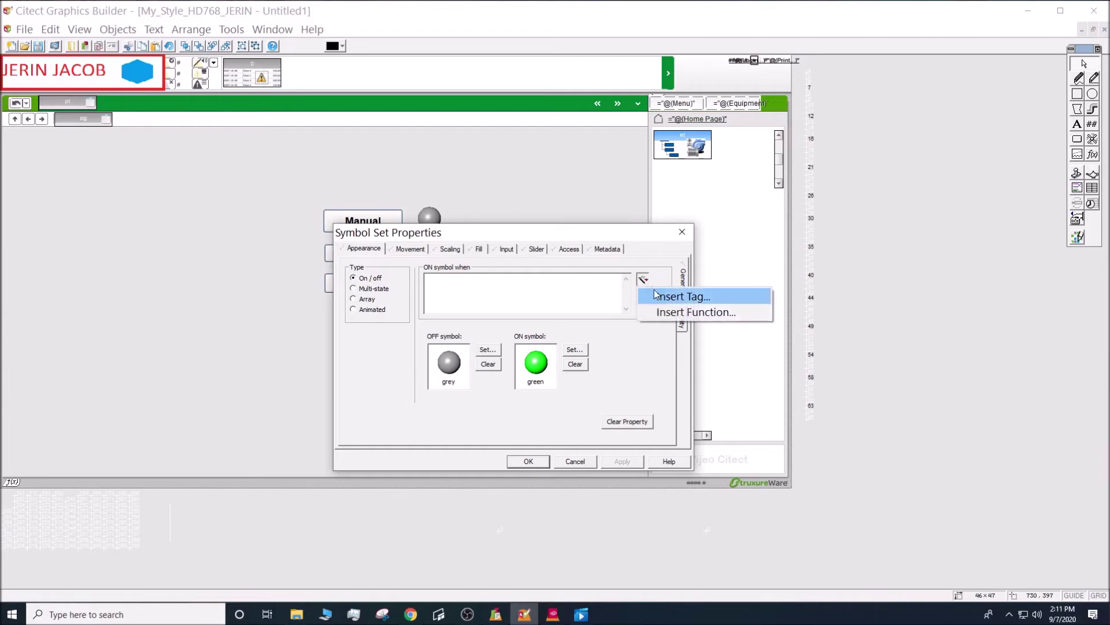
{"action": "left_click", "coordinate": [655, 294]}
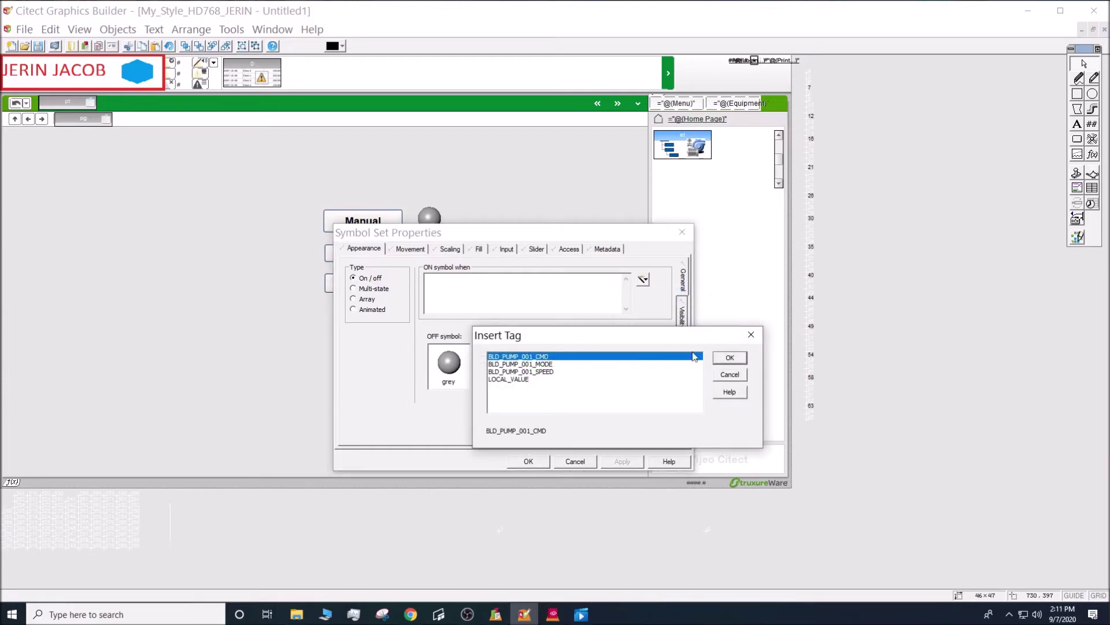
{"action": "left_click", "coordinate": [735, 359]}
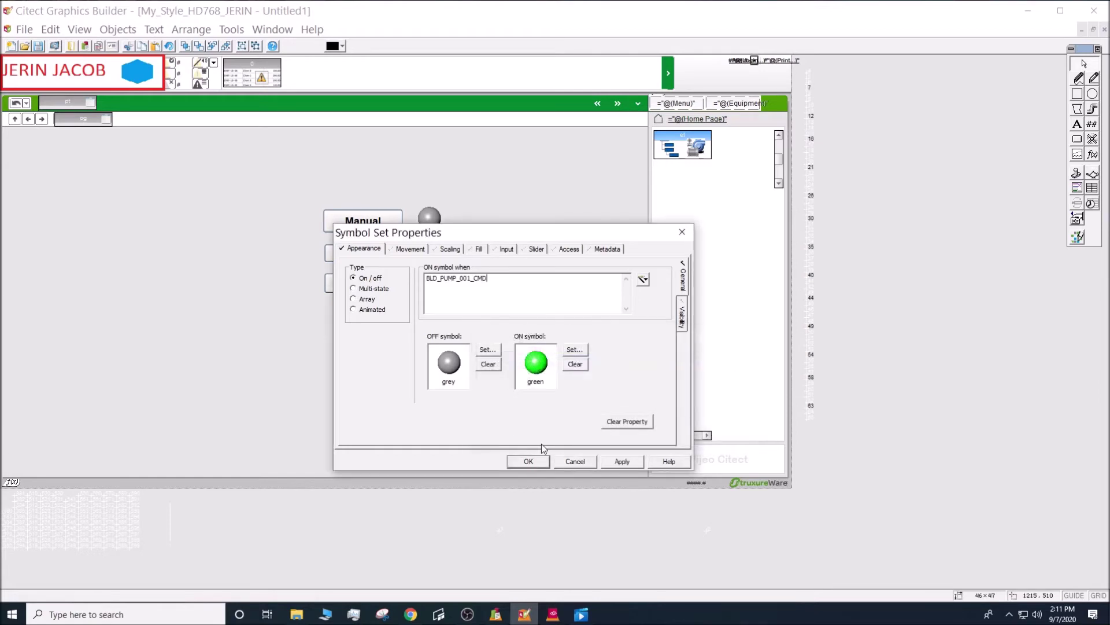
{"action": "left_click", "coordinate": [536, 461]}
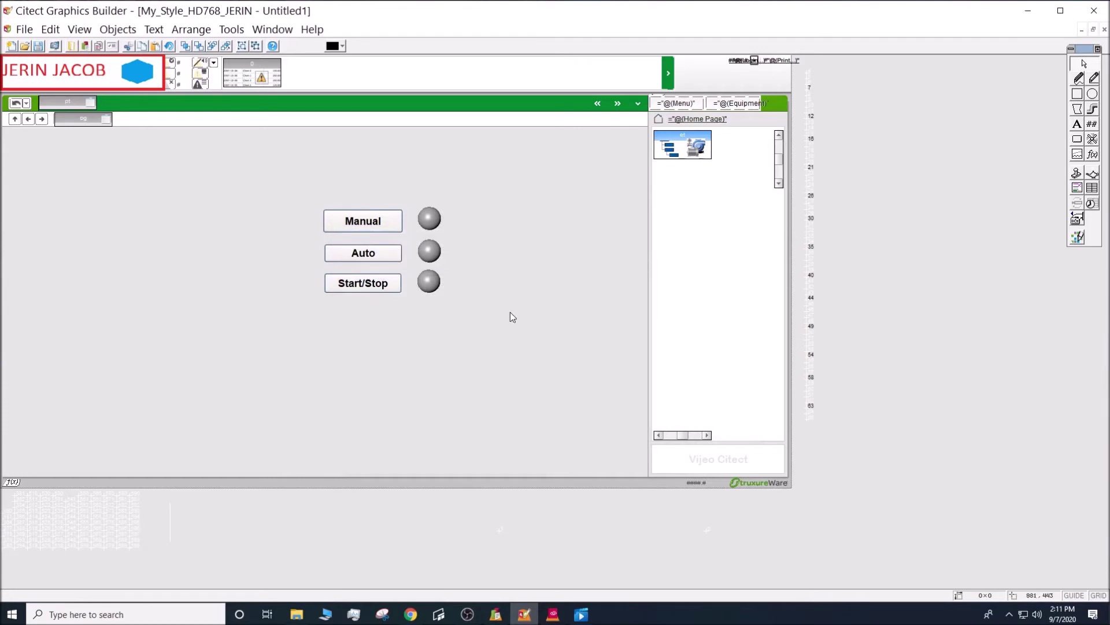
Give the Start/Stop button a tool tip beginning "Must be in manual mode for the operator to" and select the light beside it
{"action": "double_click", "coordinate": [384, 288]}
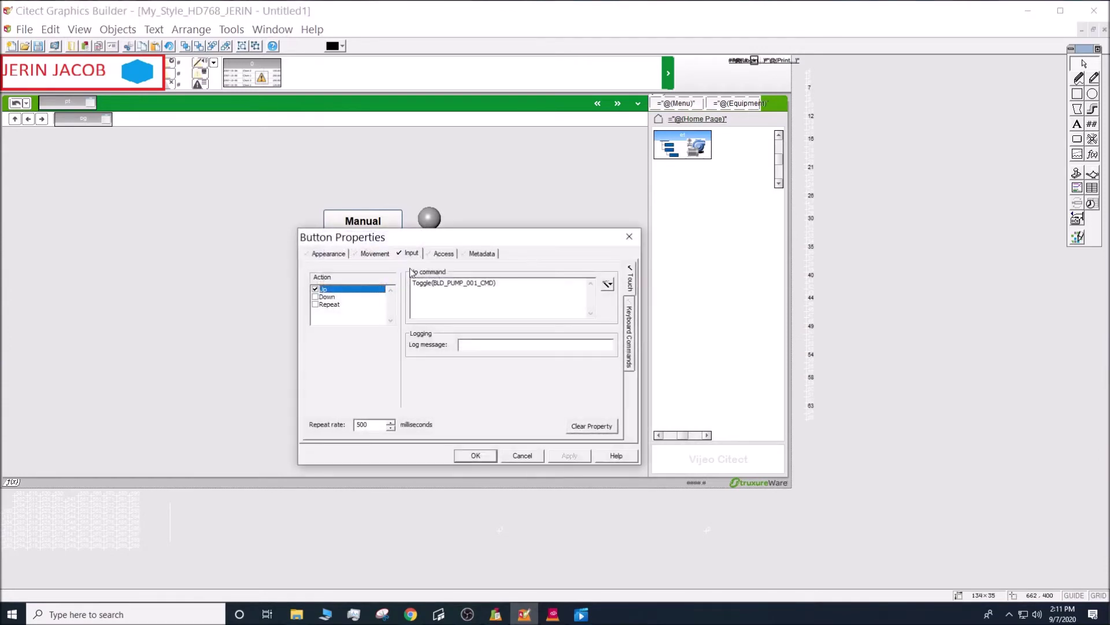
{"action": "left_click", "coordinate": [435, 254]}
{"action": "left_click", "coordinate": [441, 334]}
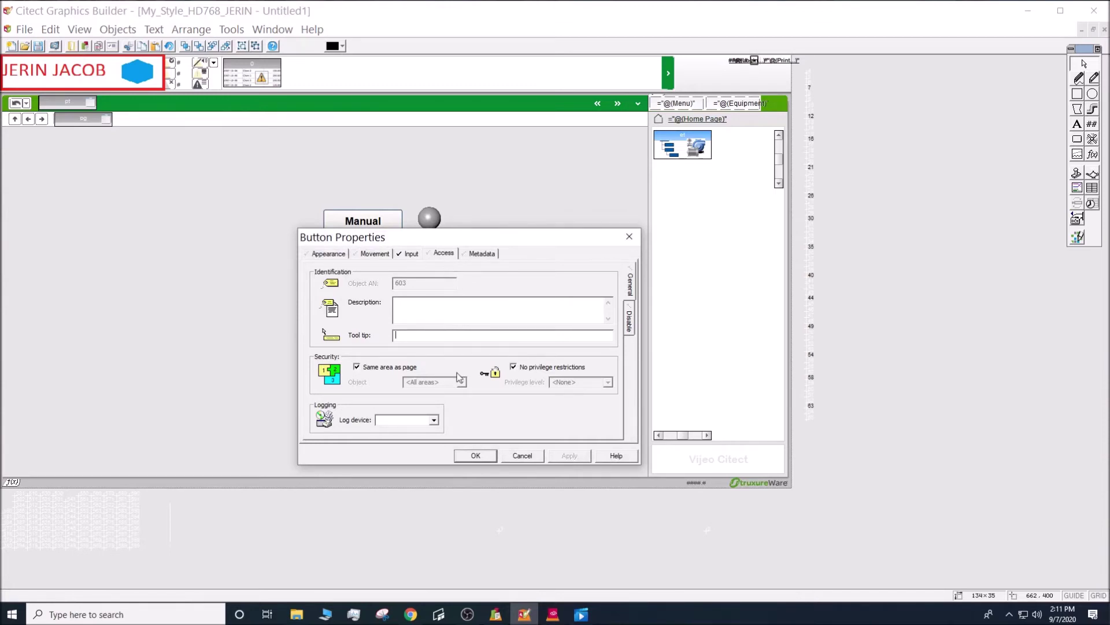
{"action": "type", "text": "Must be in manual mode  for the operator to s"}
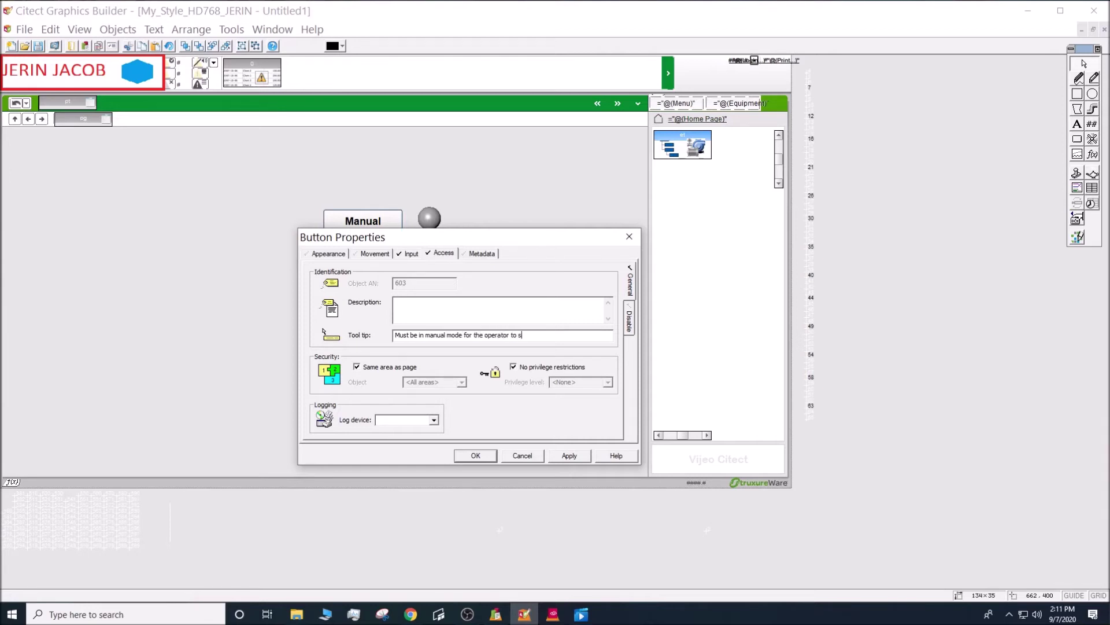
{"action": "type", "text": "tart"}
{"action": "key", "text": "BackSpace"}
{"action": "key", "text": "BackSpace"}
{"action": "type", "text": "toggl"}
{"action": "left_click", "coordinate": [476, 456]}
{"action": "left_click", "coordinate": [428, 286]}
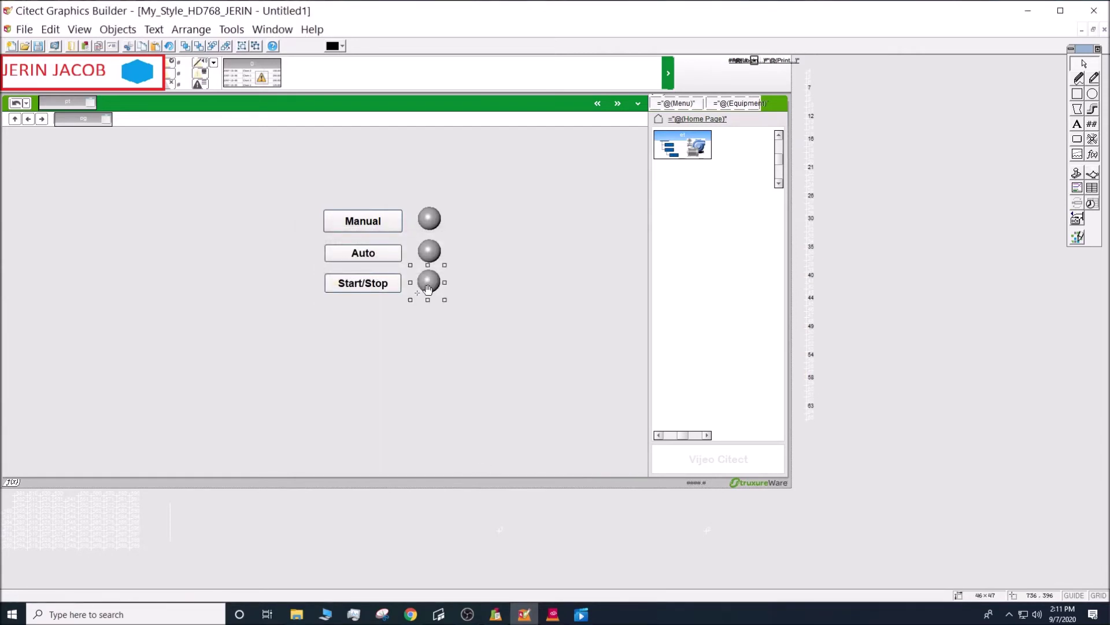
Give the light beside the Start/Stop button the tool tip "Must be in manual to on or off"
{"action": "double_click", "coordinate": [428, 289]}
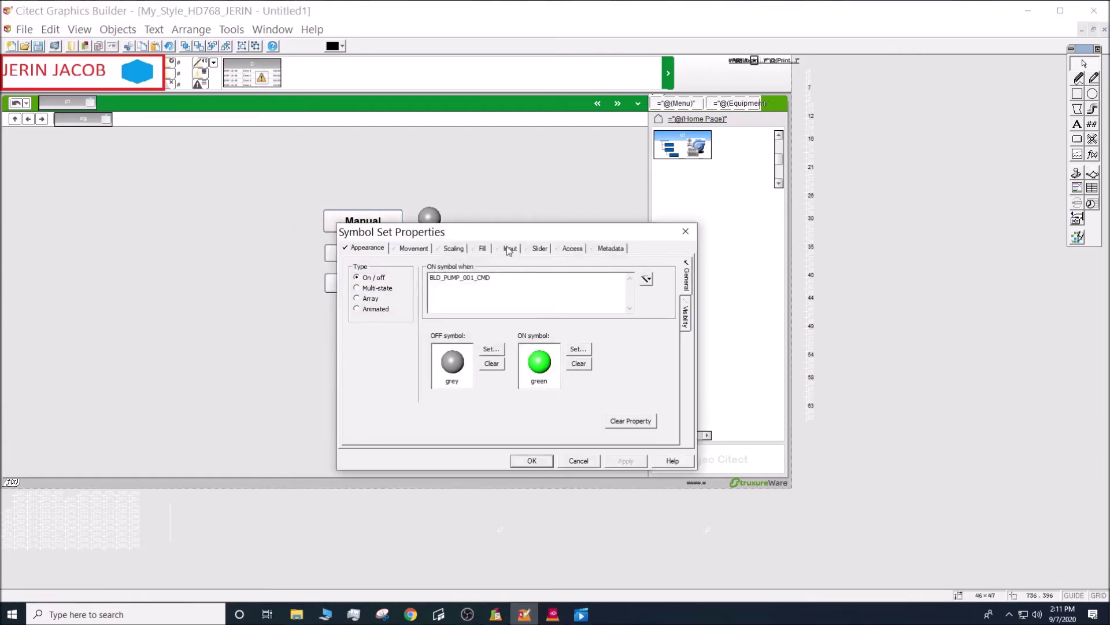
{"action": "left_click", "coordinate": [572, 248]}
{"action": "left_click", "coordinate": [489, 333]}
{"action": "type", "text": "Must be in manu"}
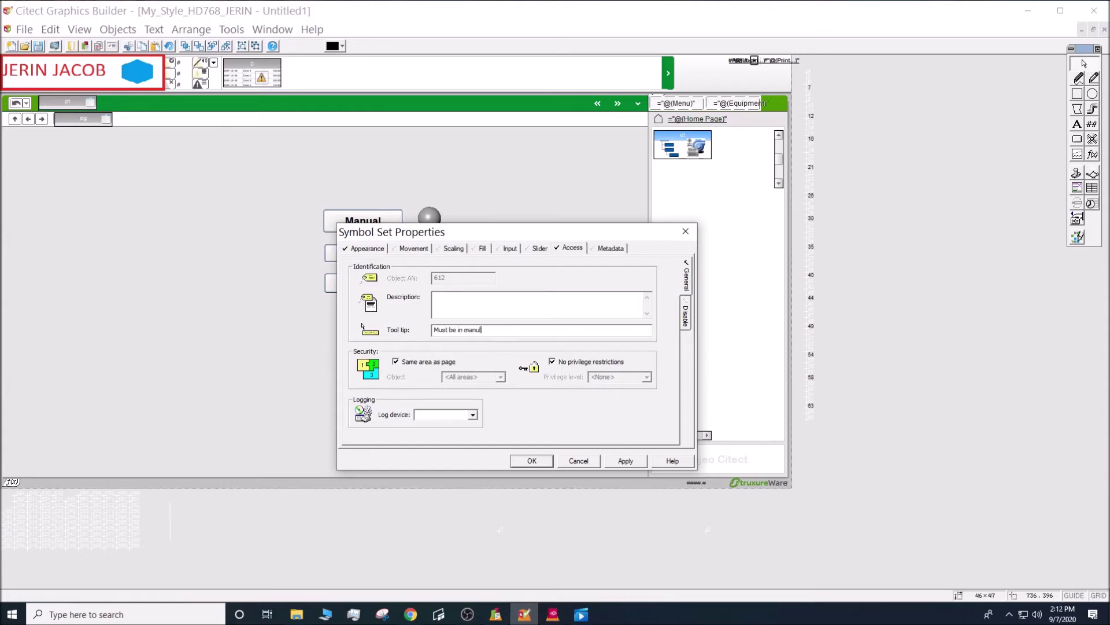
{"action": "type", "text": "al to on or off"}
{"action": "left_click", "coordinate": [528, 462]}
{"action": "left_click", "coordinate": [496, 380]}
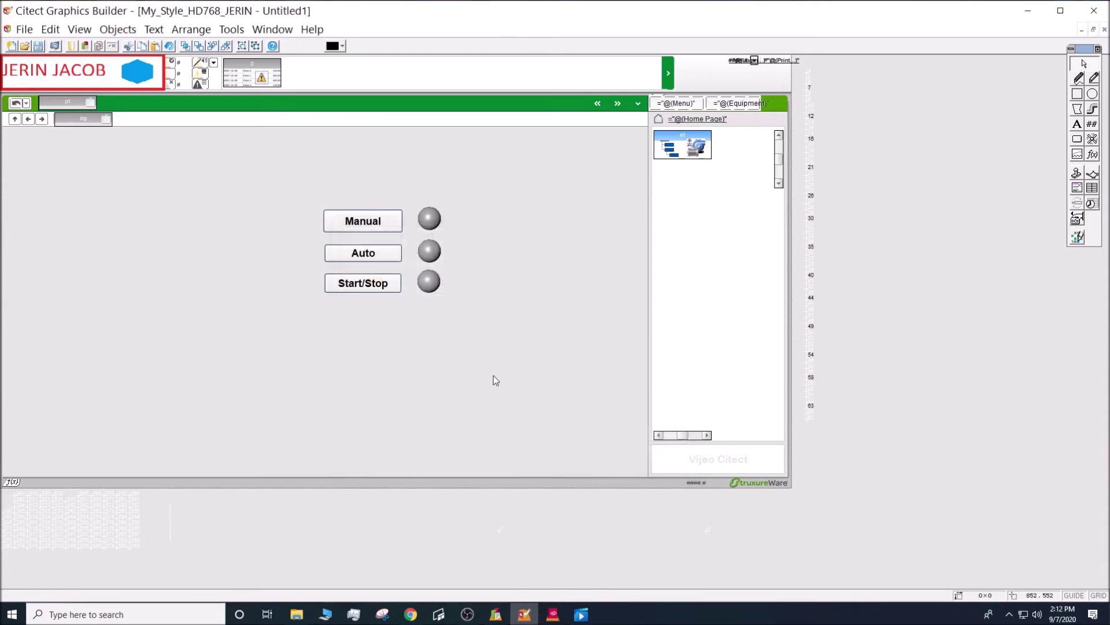
Disable the Start/Stop button when BLD_PUMP_001_MODE = 1
{"action": "double_click", "coordinate": [369, 282]}
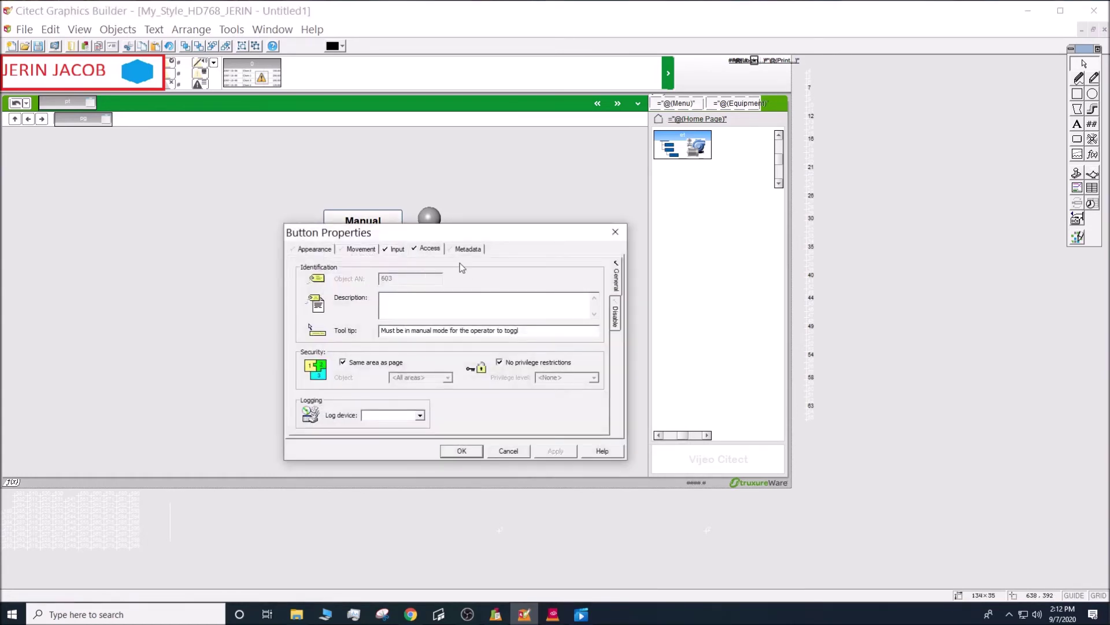
{"action": "left_click_drag", "start_coordinate": [488, 236], "coordinate": [655, 221]}
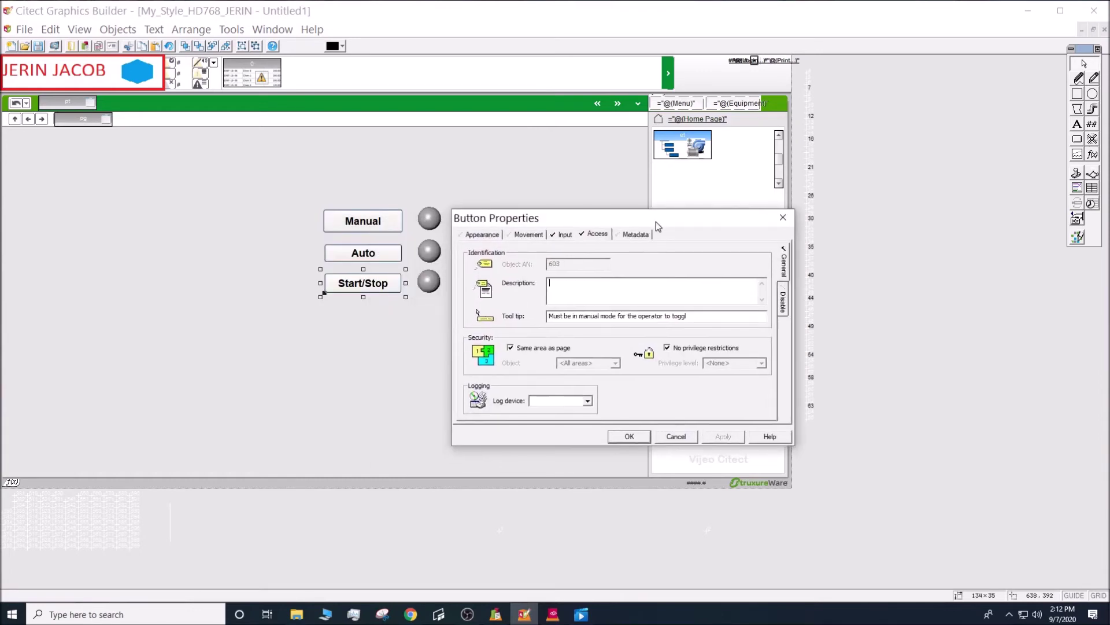
{"action": "left_click", "coordinate": [784, 301]}
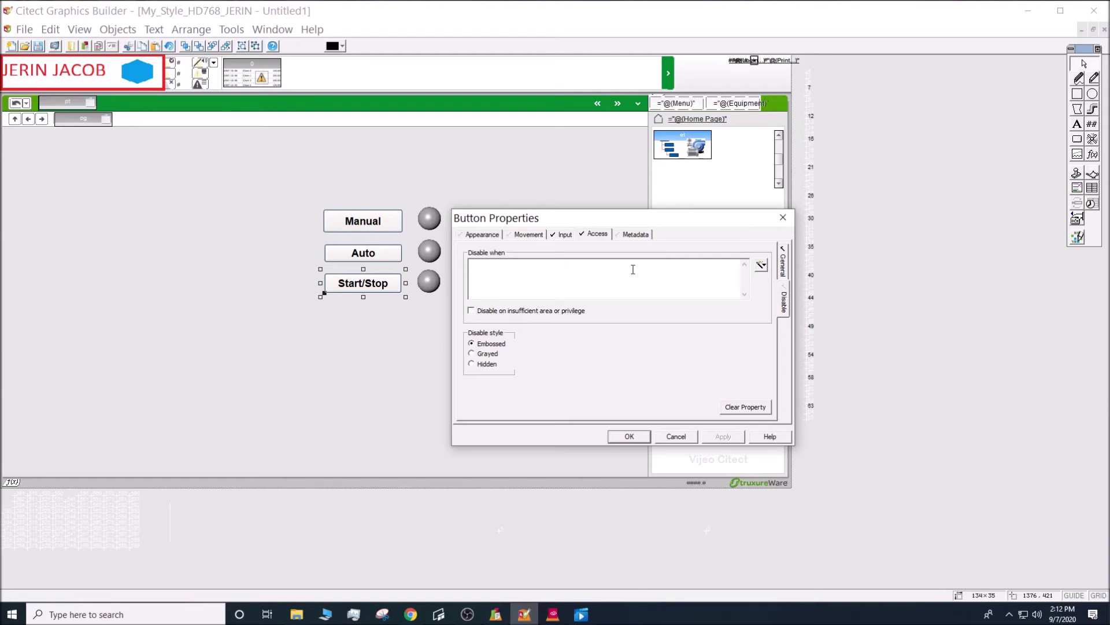
{"action": "left_click", "coordinate": [761, 264]}
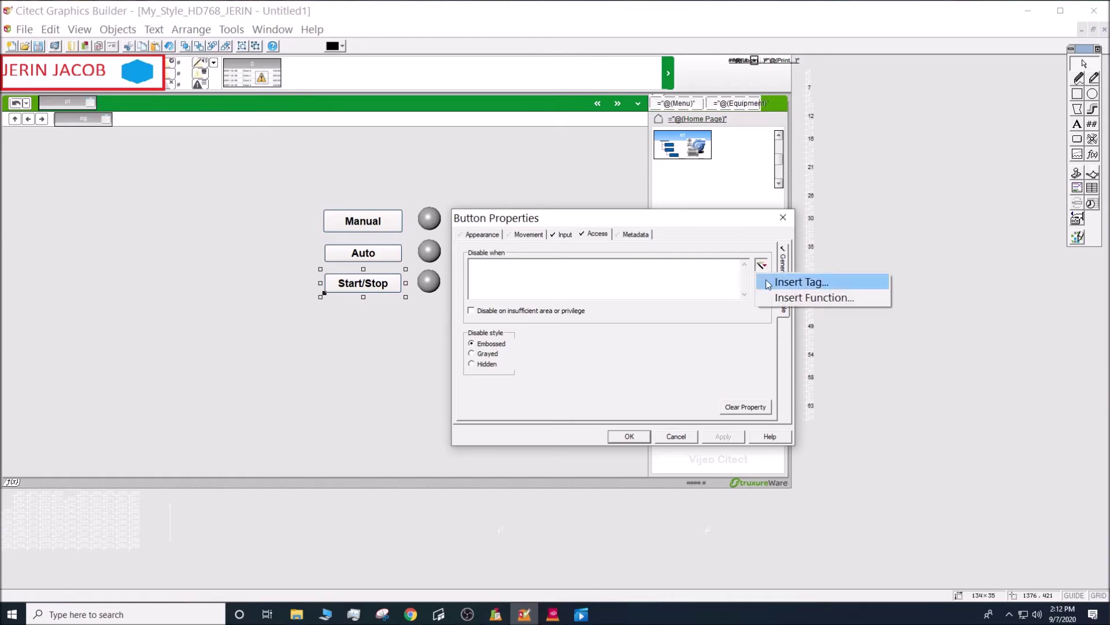
{"action": "left_click", "coordinate": [786, 282]}
{"action": "left_click", "coordinate": [665, 349]}
{"action": "left_click", "coordinate": [840, 343]}
{"action": "type", "text": "= 1"}
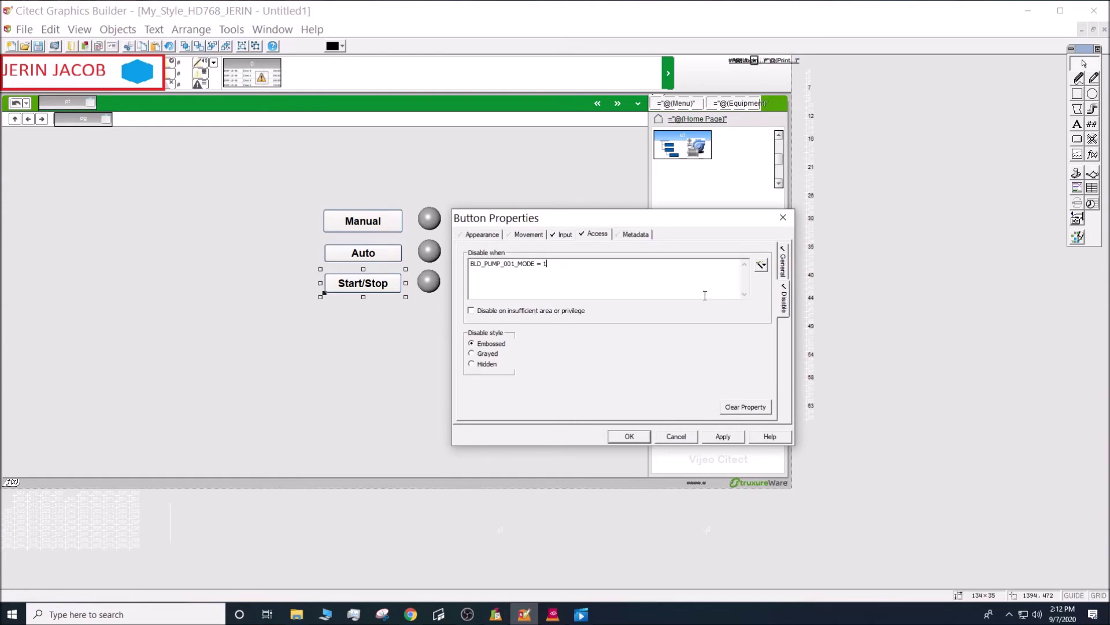
{"action": "left_click", "coordinate": [629, 436]}
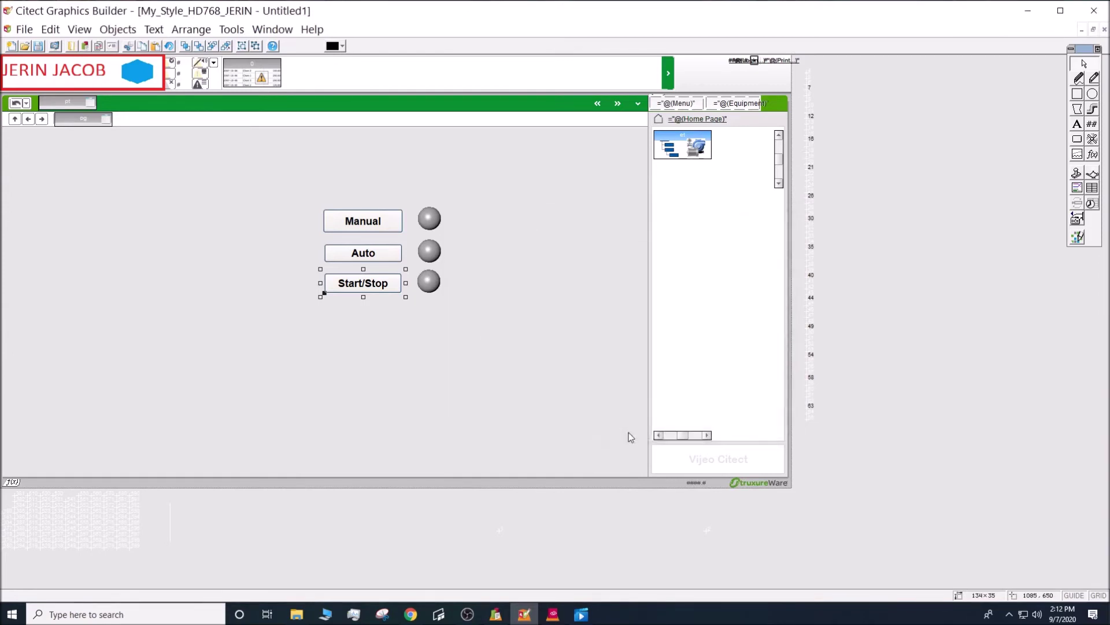
Set the disable condition of the light beside the Start/Stop button to BLD_PUMP_001_MODE=1
{"action": "double_click", "coordinate": [430, 281]}
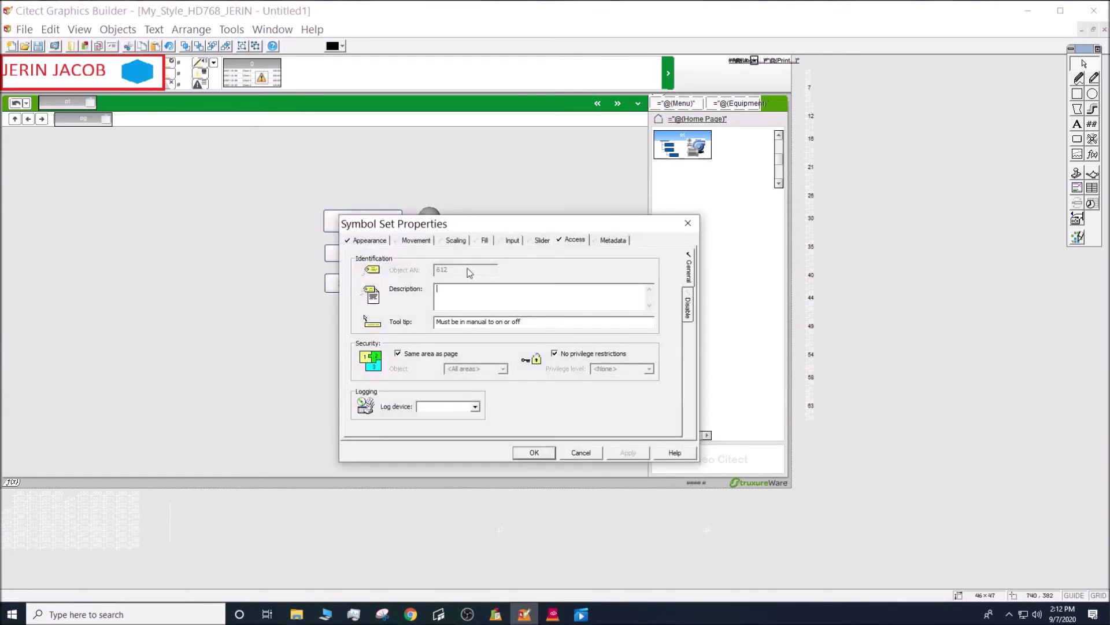
{"action": "left_click", "coordinate": [689, 305]}
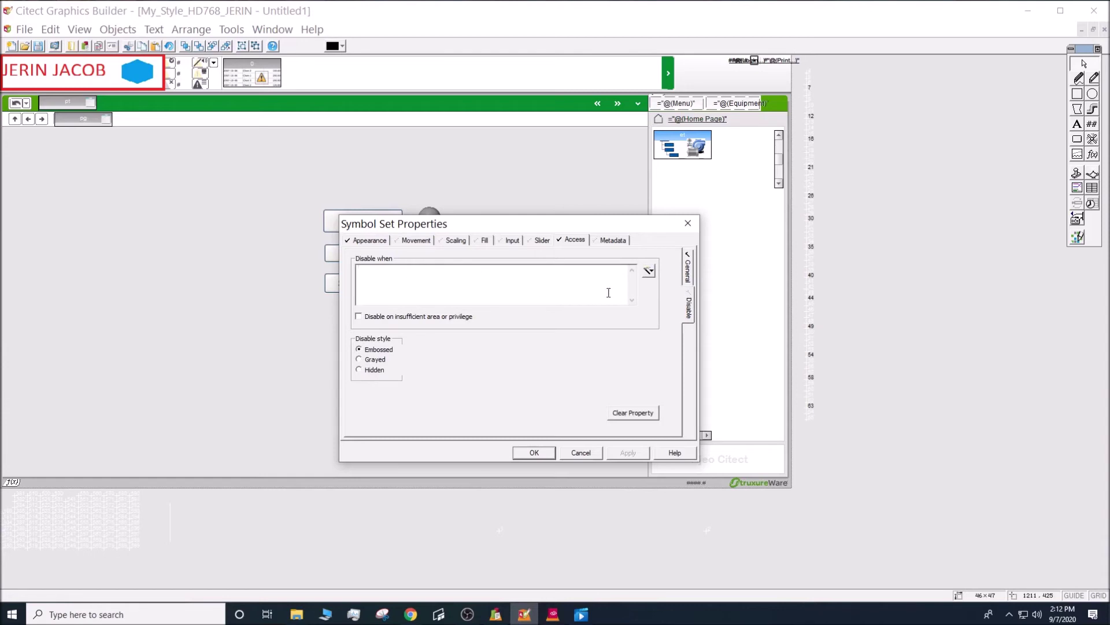
{"action": "left_click", "coordinate": [648, 276]}
{"action": "left_click", "coordinate": [677, 285]}
{"action": "left_click", "coordinate": [549, 355]}
{"action": "left_click", "coordinate": [719, 348]}
{"action": "type", "text": "=1"}
{"action": "left_click_drag", "start_coordinate": [496, 223], "coordinate": [613, 194]}
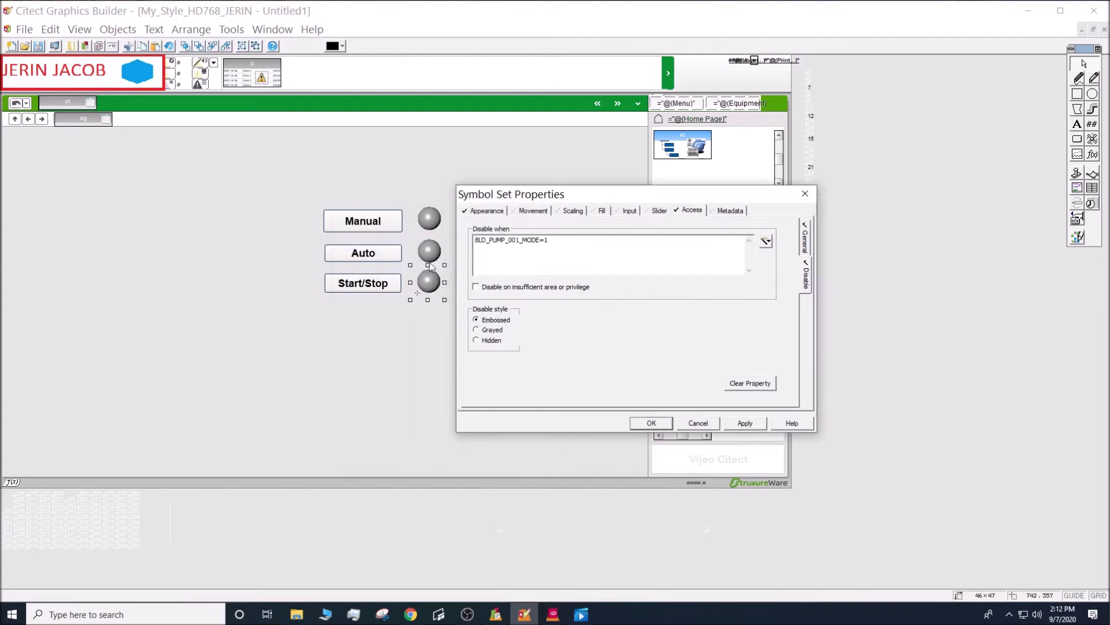
{"action": "left_click", "coordinate": [652, 424]}
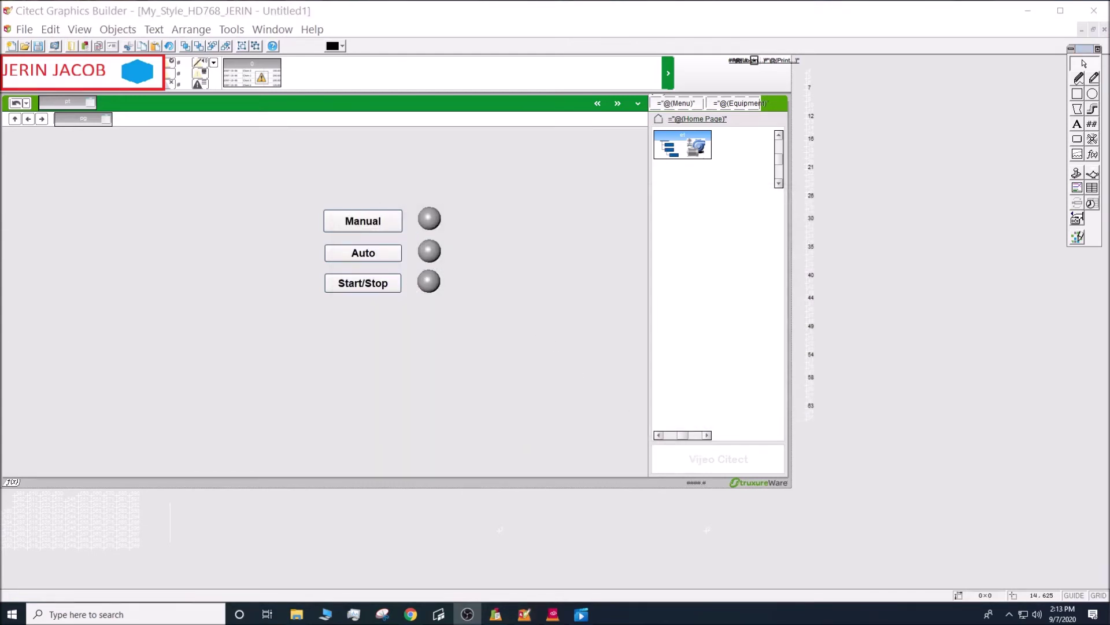
Draw a rectangle about 287×242 around the three buttons and their lights
{"action": "left_click", "coordinate": [306, 199]}
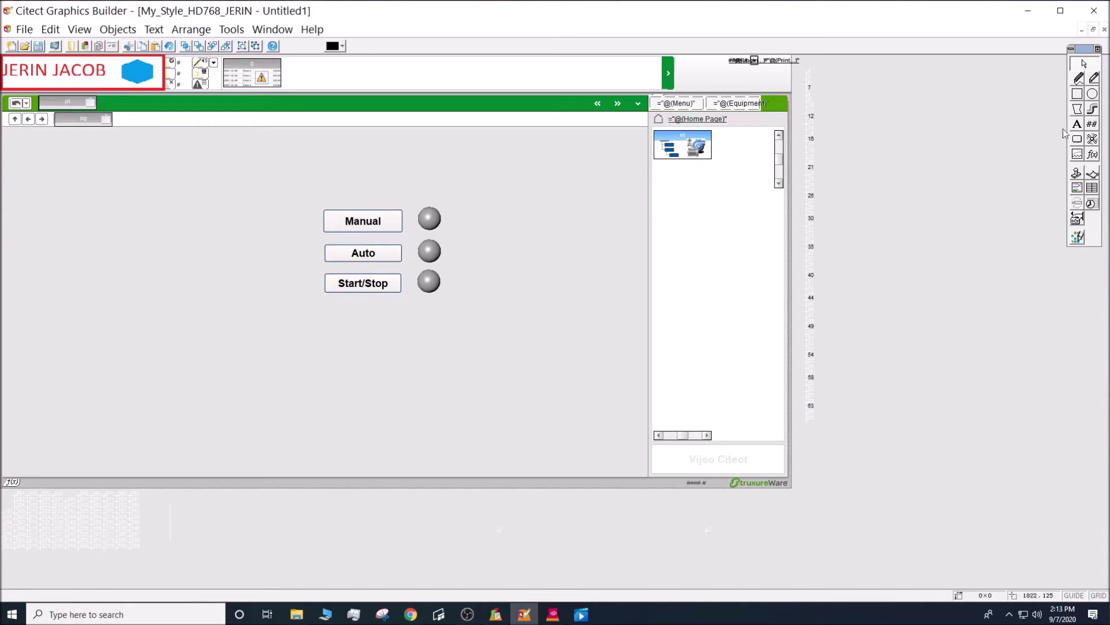
{"action": "left_click", "coordinate": [1077, 95]}
{"action": "left_click_drag", "start_coordinate": [301, 189], "coordinate": [464, 326]}
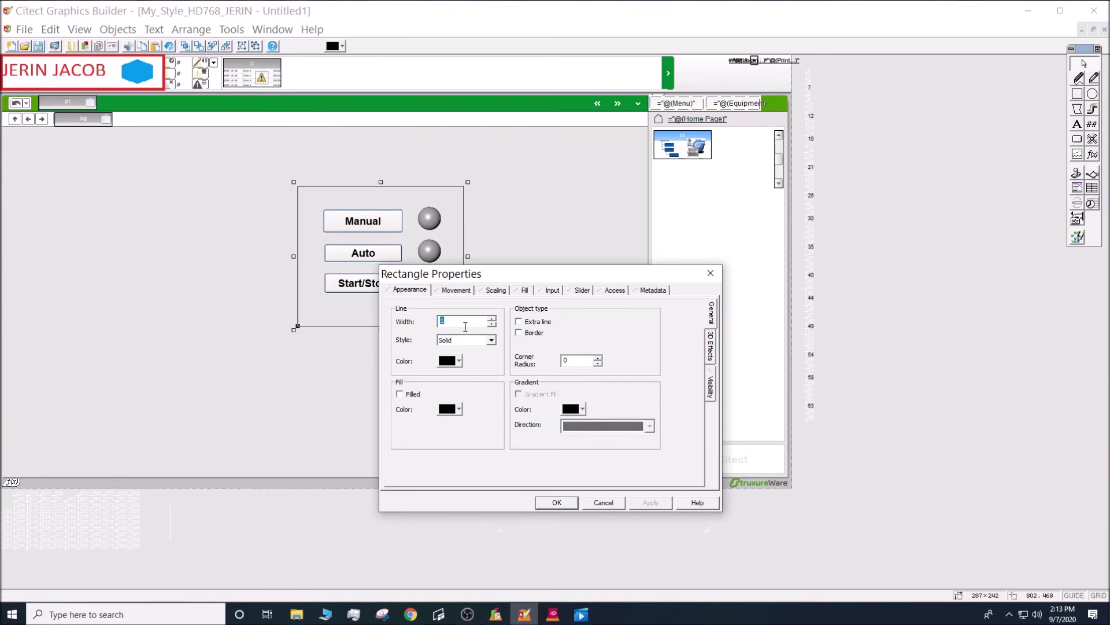
Fill the rectangle with cyan and enable a gradient fill to dark teal
{"action": "left_click", "coordinate": [403, 405]}
{"action": "left_click", "coordinate": [400, 394]}
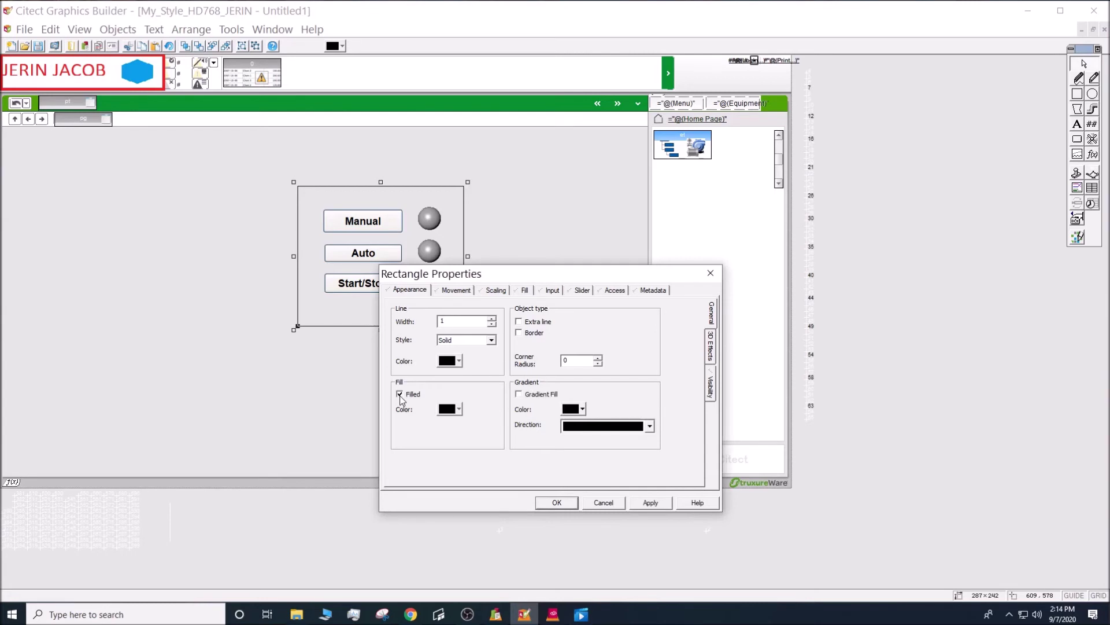
{"action": "left_click", "coordinate": [449, 409]}
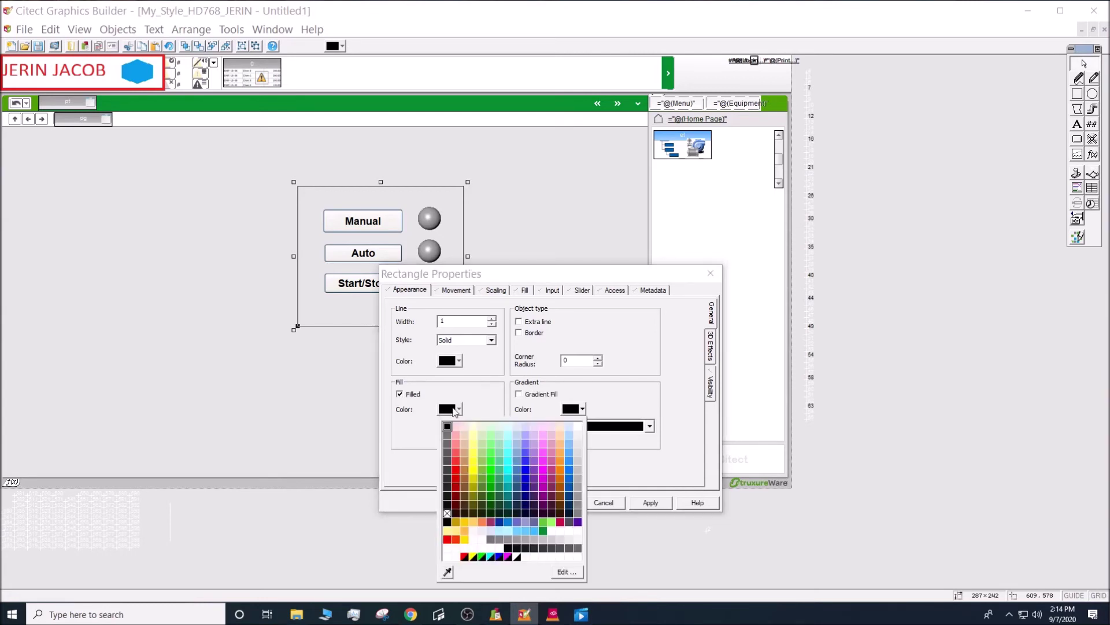
{"action": "left_click", "coordinate": [512, 460]}
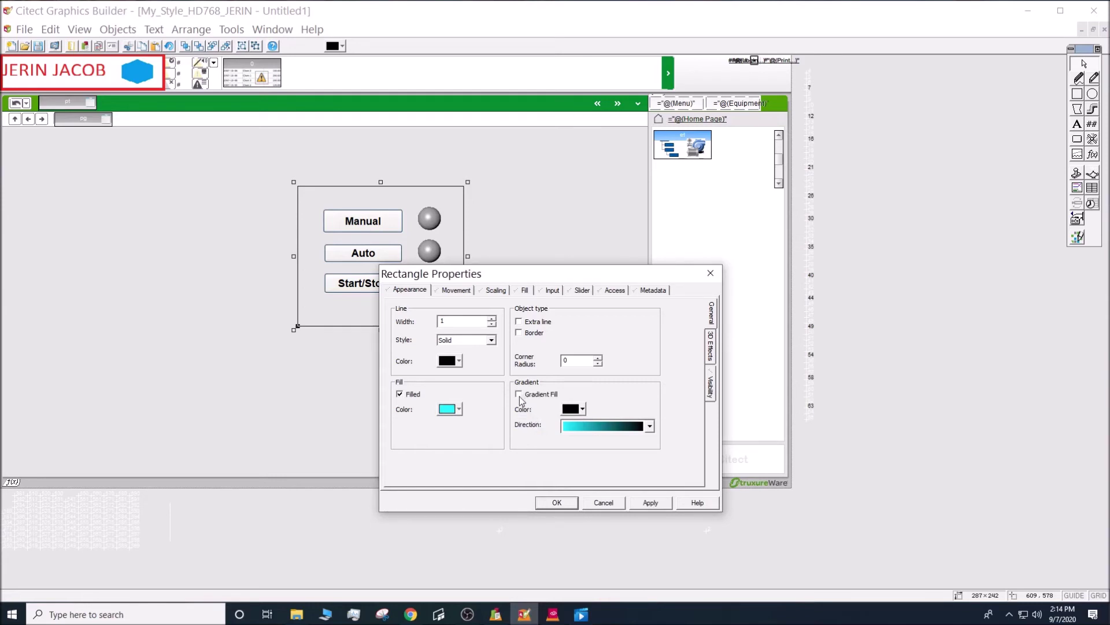
{"action": "left_click", "coordinate": [583, 409]}
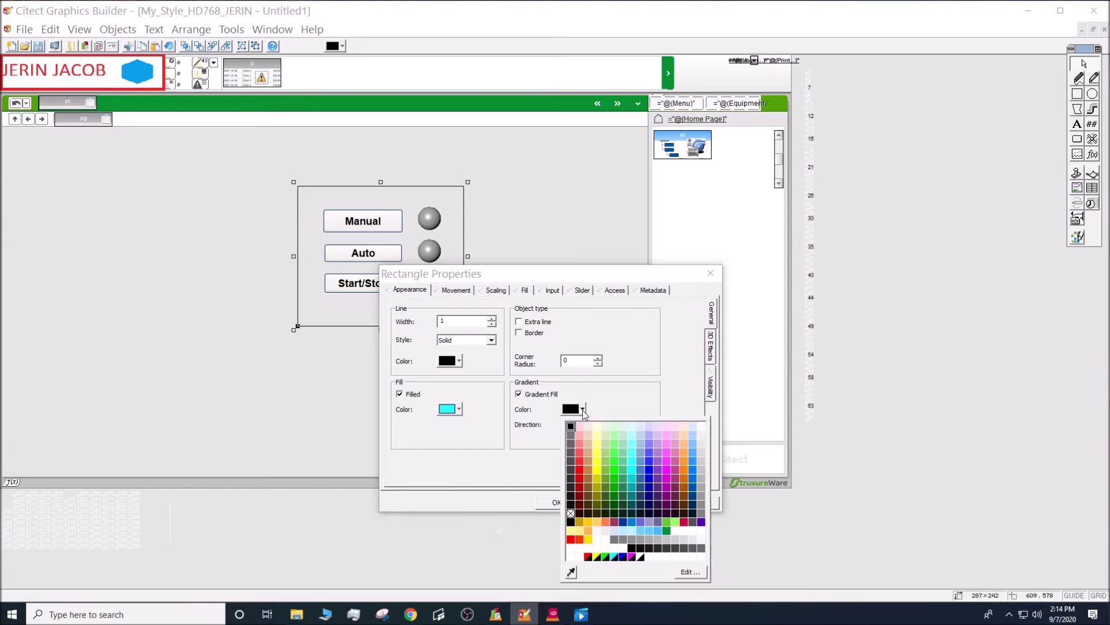
{"action": "left_click", "coordinate": [636, 493]}
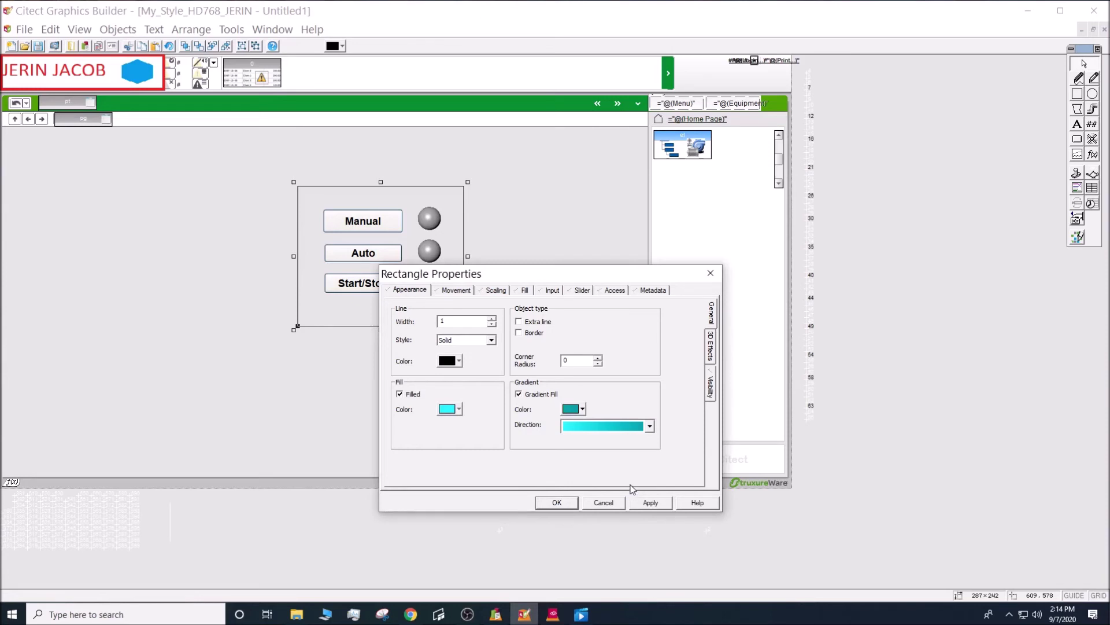
{"action": "left_click", "coordinate": [557, 503]}
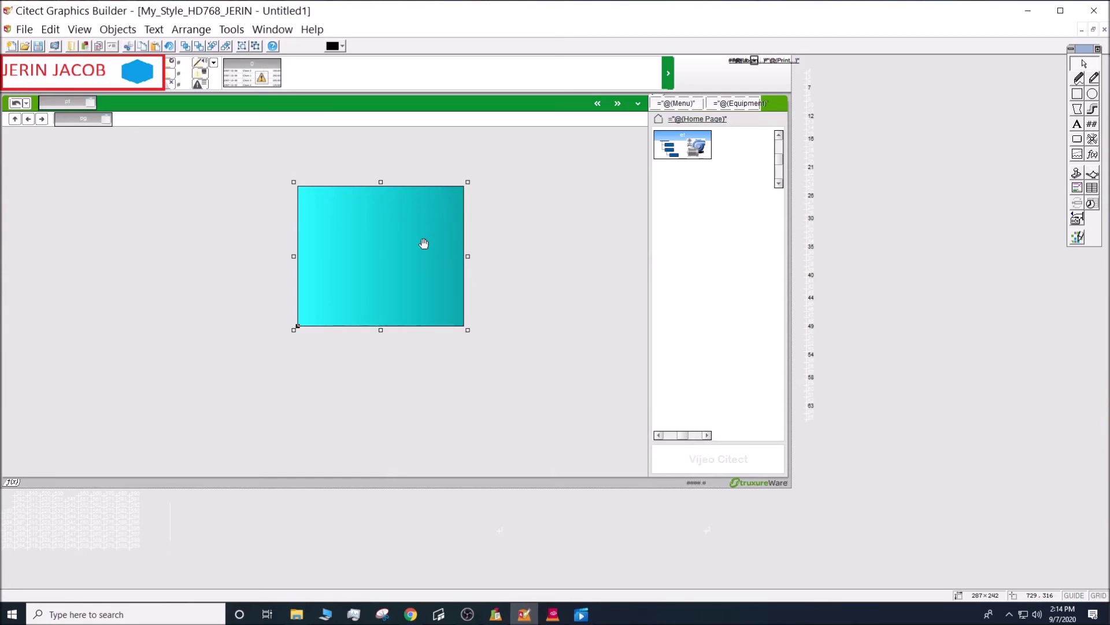
Send the gradient rectangle behind the buttons and lights and shift it slightly to the left
{"action": "key", "text": "ctrl+b"}
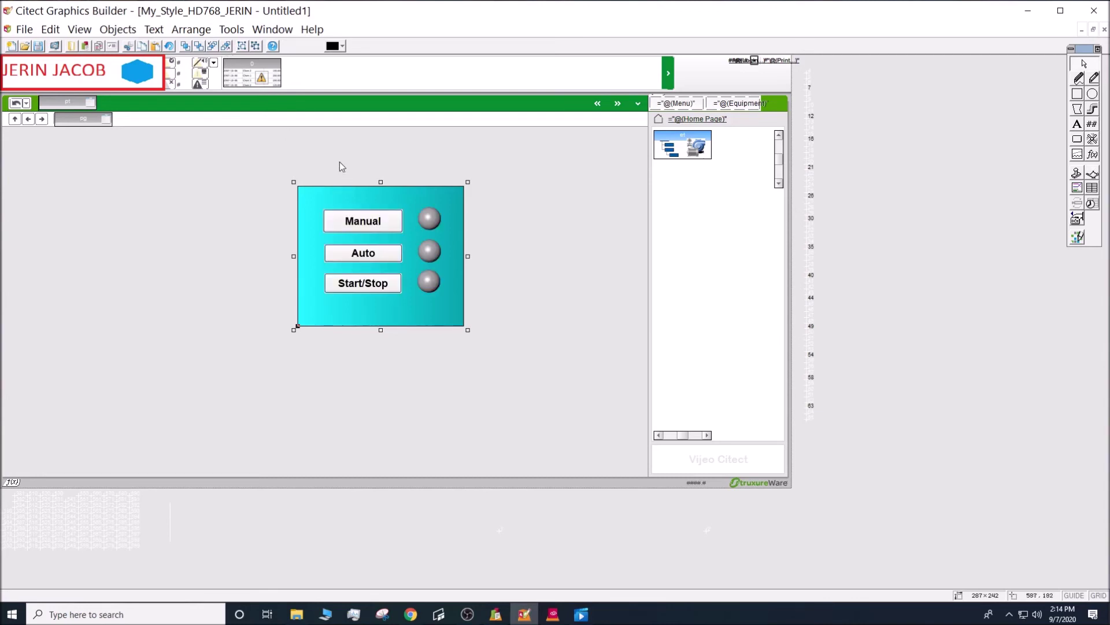
{"action": "left_click_drag", "start_coordinate": [347, 197], "coordinate": [341, 196]}
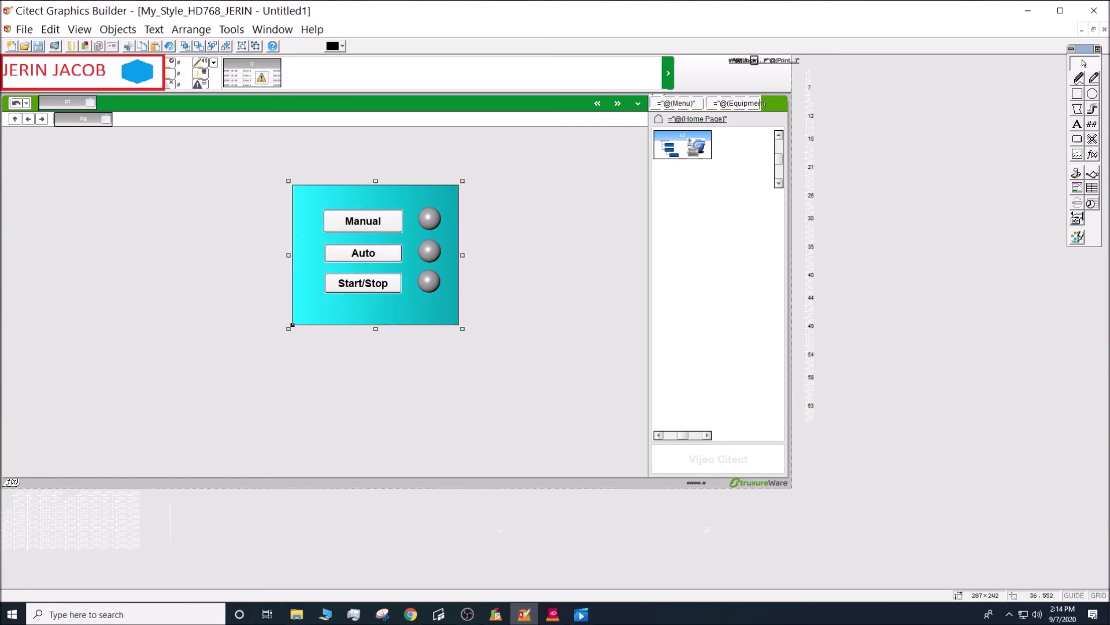
{"action": "right_click", "coordinate": [340, 201]}
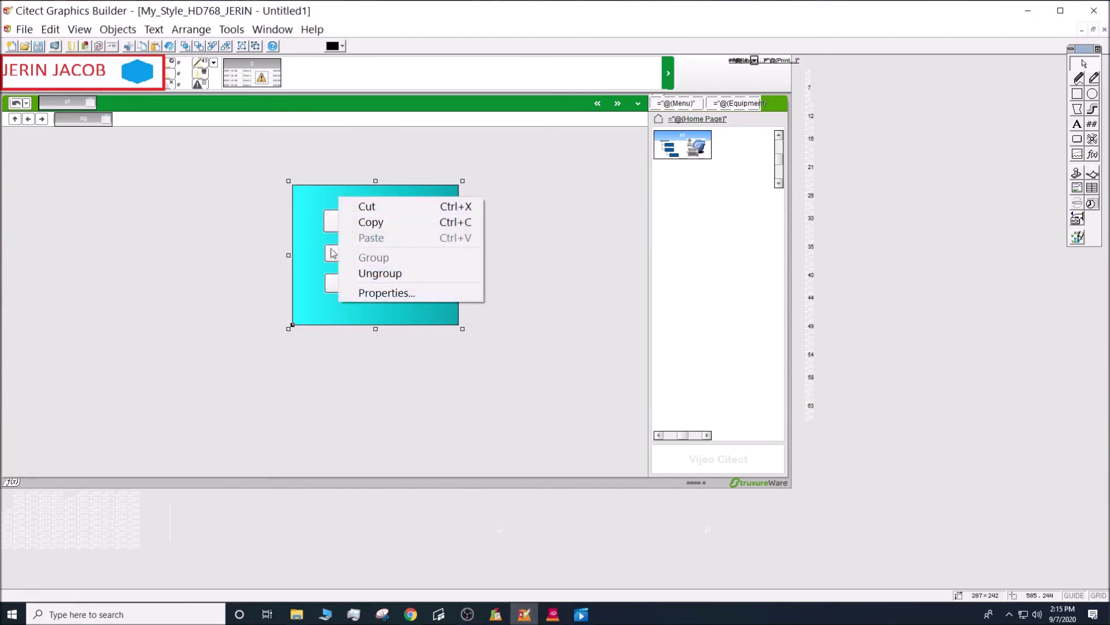
{"action": "left_click", "coordinate": [314, 213]}
Group the rectangle with its buttons and lights and move the group to the page's lower-right area
{"action": "left_click_drag", "start_coordinate": [268, 170], "coordinate": [515, 364]}
{"action": "right_click", "coordinate": [337, 209]}
{"action": "left_click", "coordinate": [371, 270]}
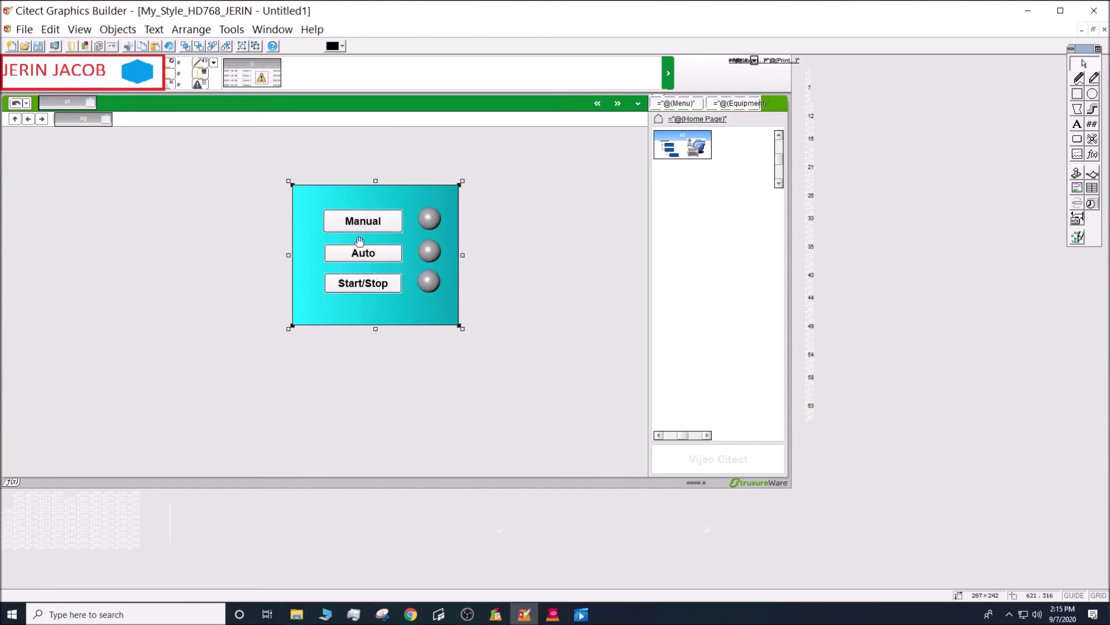
{"action": "left_click_drag", "start_coordinate": [348, 200], "coordinate": [521, 336]}
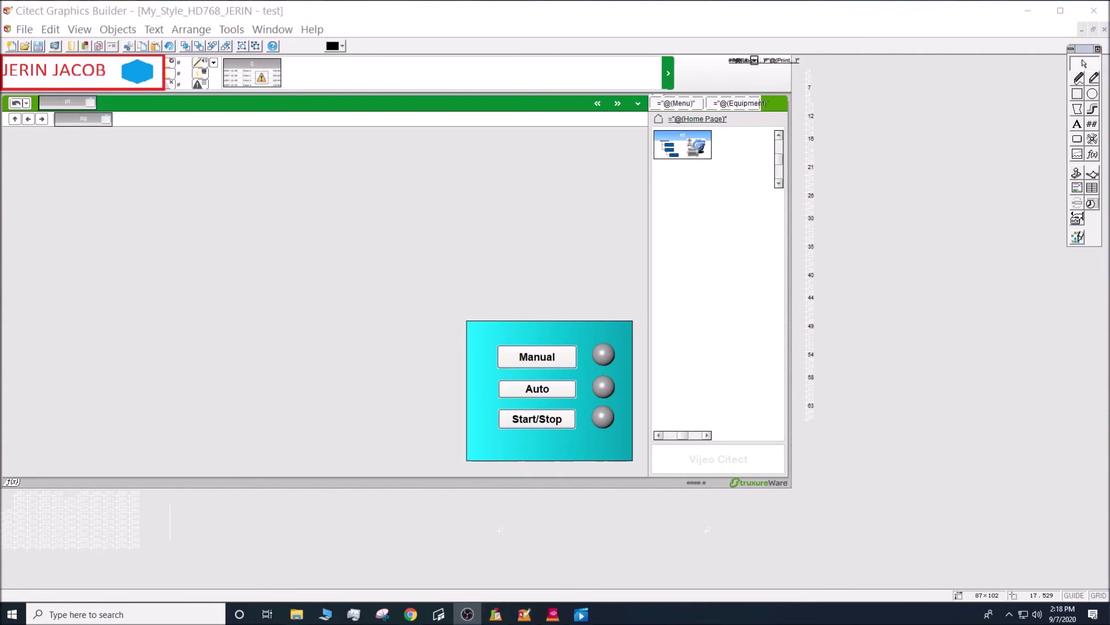
{"action": "left_click", "coordinate": [594, 258]}
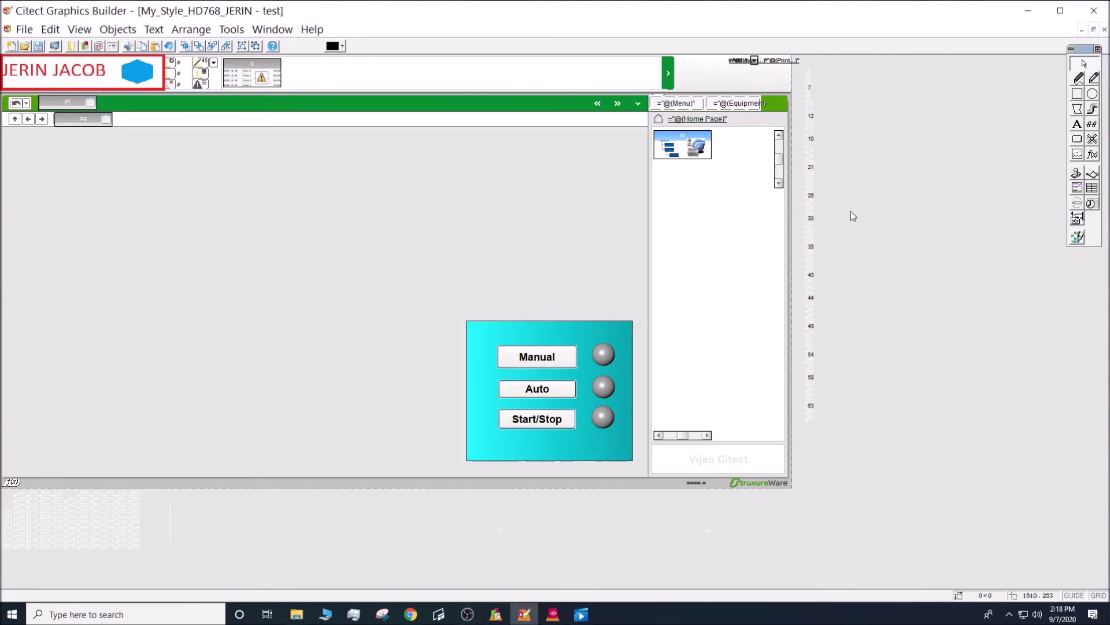
{"action": "left_click", "coordinate": [1078, 175]}
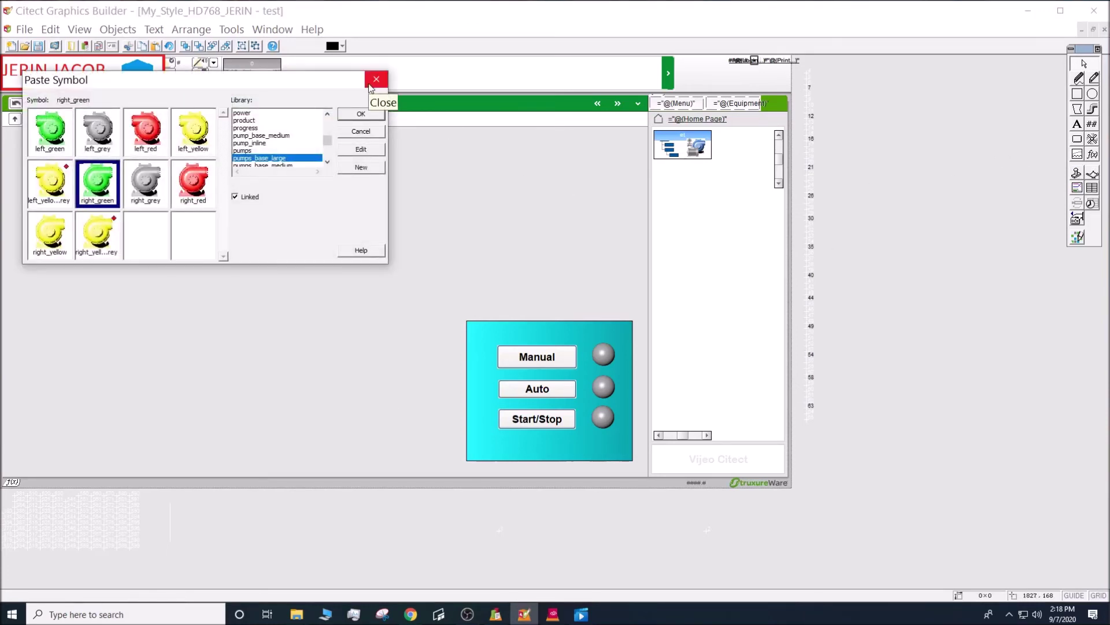
{"action": "left_click", "coordinate": [372, 83]}
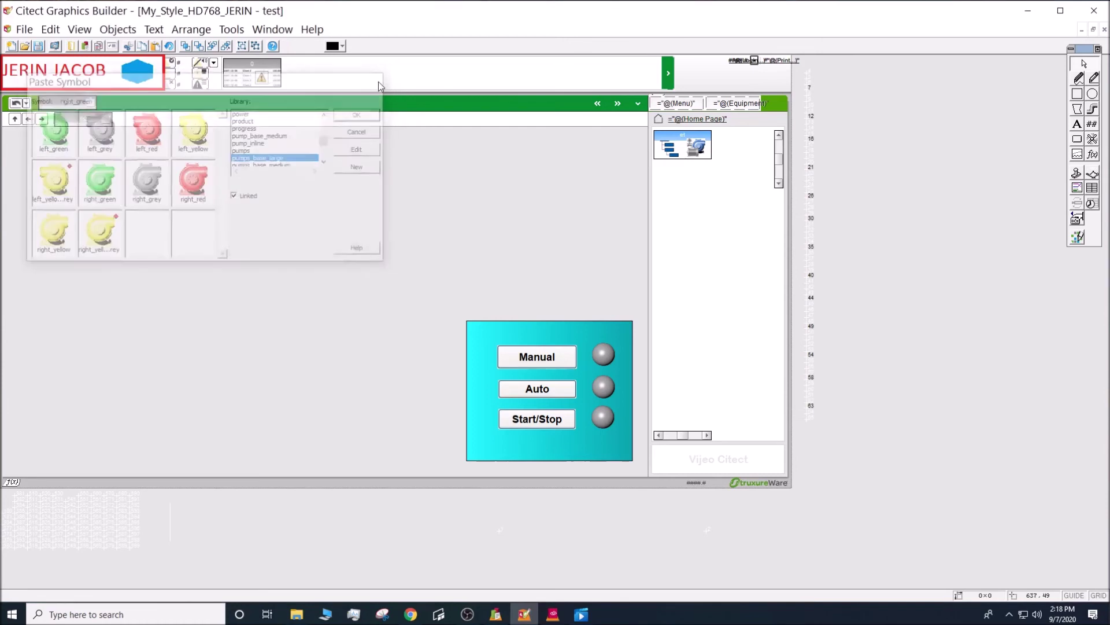
Place an On / off symbol set on the page to the left of the pump control panel
{"action": "left_click", "coordinate": [1093, 140]}
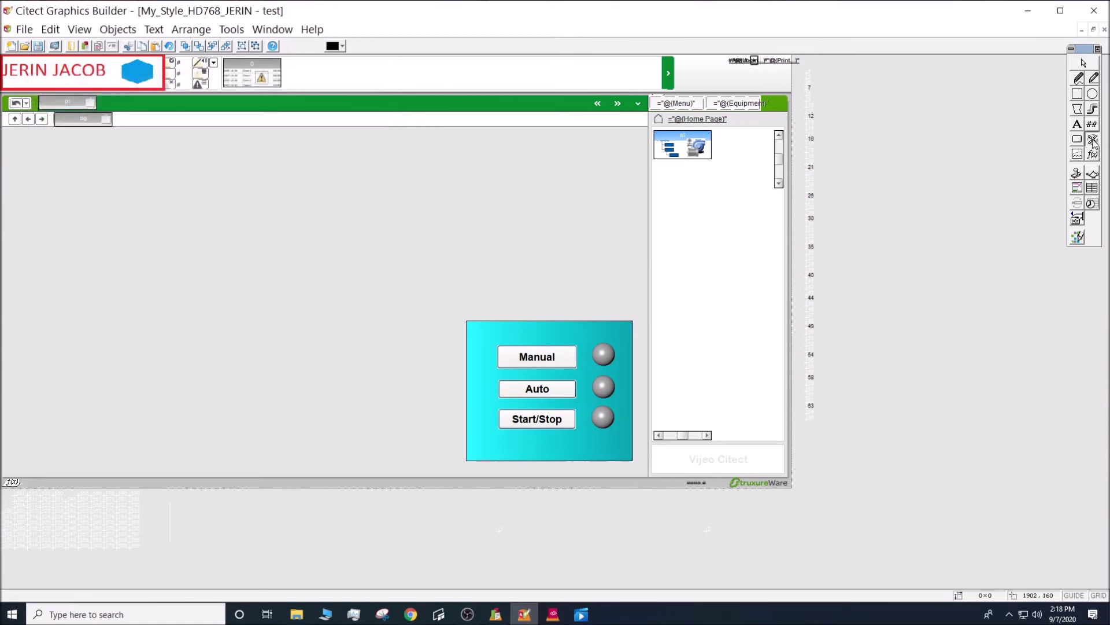
{"action": "left_click", "coordinate": [431, 390]}
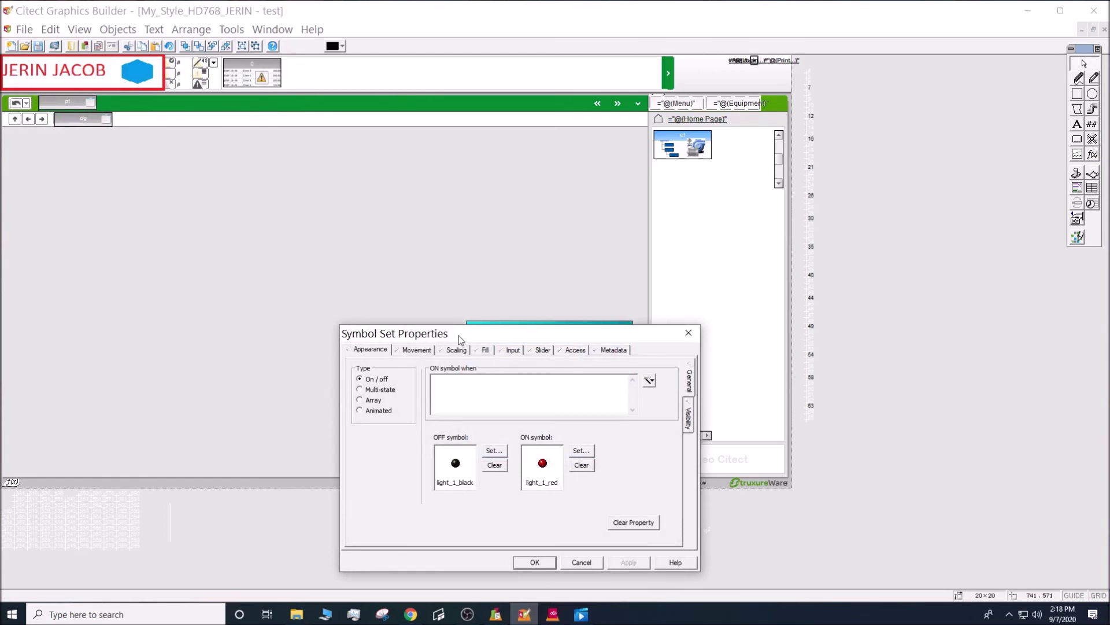
{"action": "left_click_drag", "start_coordinate": [459, 336], "coordinate": [477, 276]}
Set the symbol set's OFF symbol to right_grey from the pumps_base_large library
{"action": "left_click", "coordinate": [512, 391]}
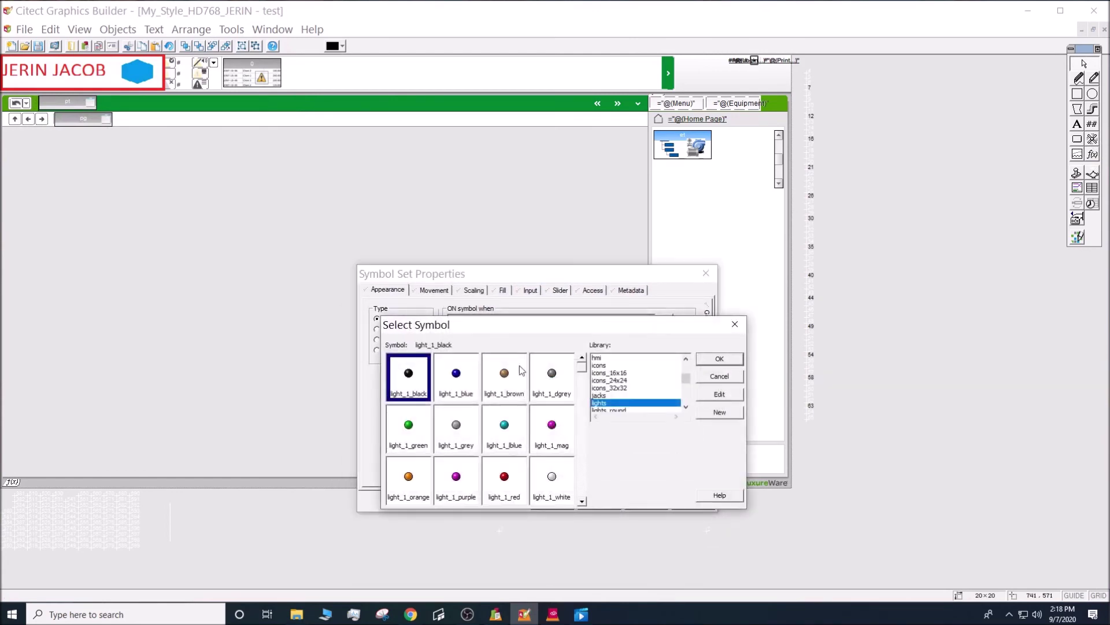
{"action": "left_click", "coordinate": [616, 374]}
{"action": "key", "text": "p"}
{"action": "key", "text": "l"}
{"action": "key", "text": "Down"}
{"action": "key", "text": "Down"}
{"action": "key", "text": "Down"}
{"action": "key", "text": "Down"}
{"action": "key", "text": "Down"}
{"action": "key", "text": "Down"}
{"action": "key", "text": "Down"}
{"action": "key", "text": "Down"}
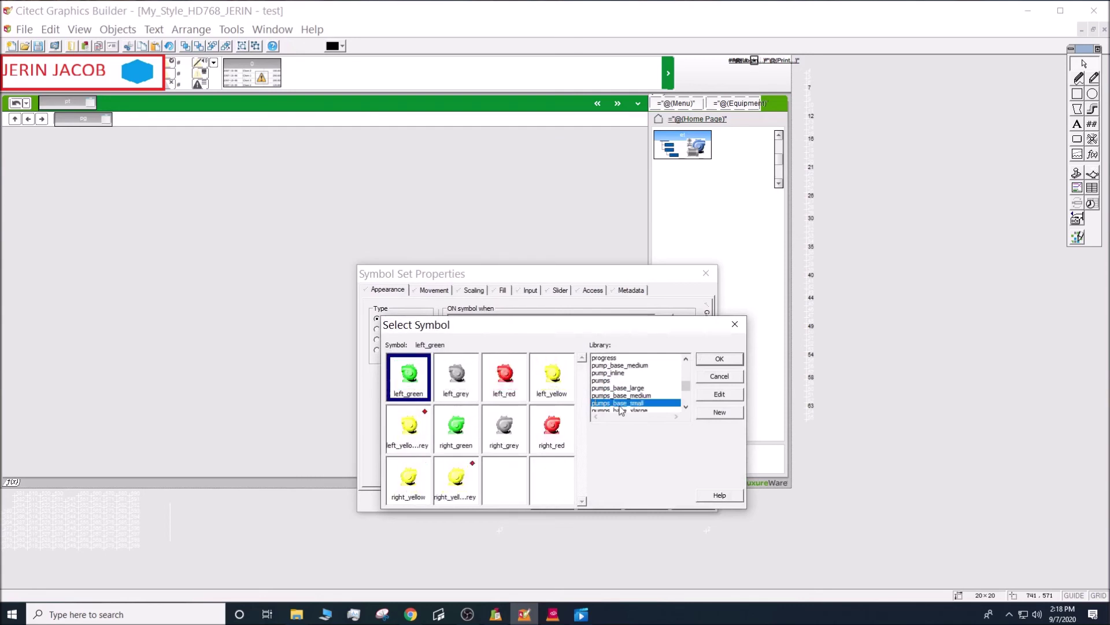
{"action": "left_click", "coordinate": [605, 389]}
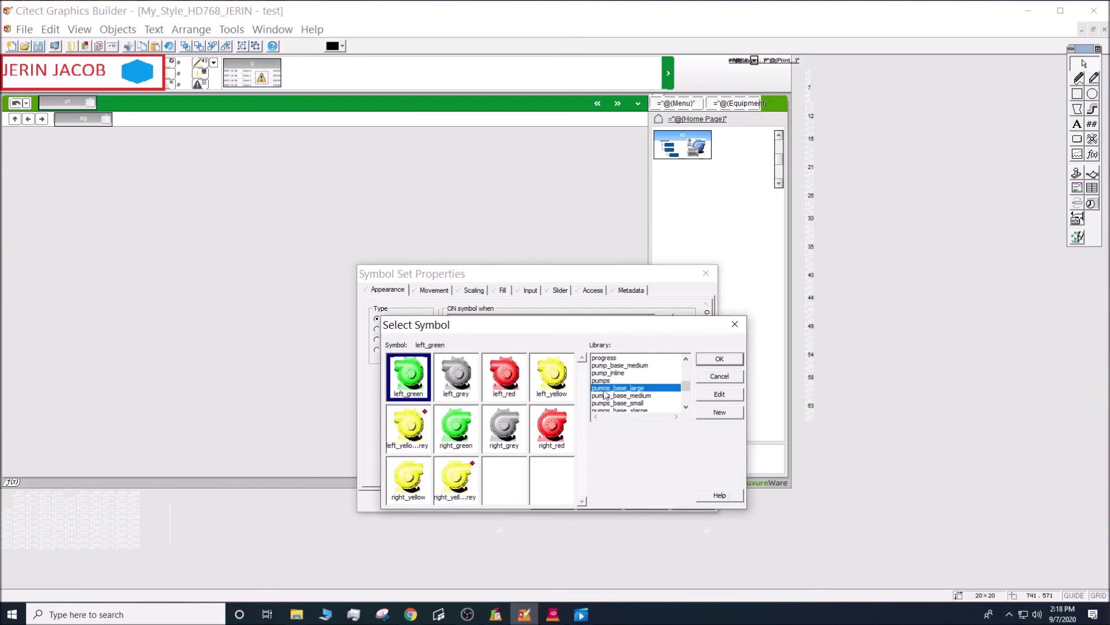
{"action": "left_click_drag", "start_coordinate": [499, 326], "coordinate": [715, 208]}
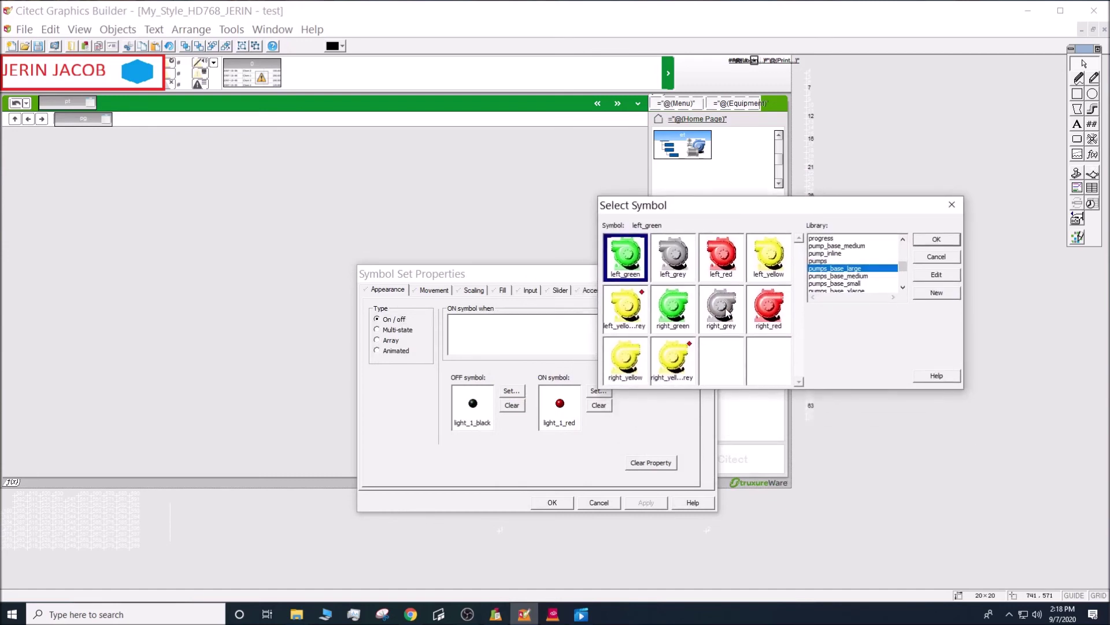
{"action": "left_click", "coordinate": [727, 308]}
{"action": "left_click", "coordinate": [920, 240]}
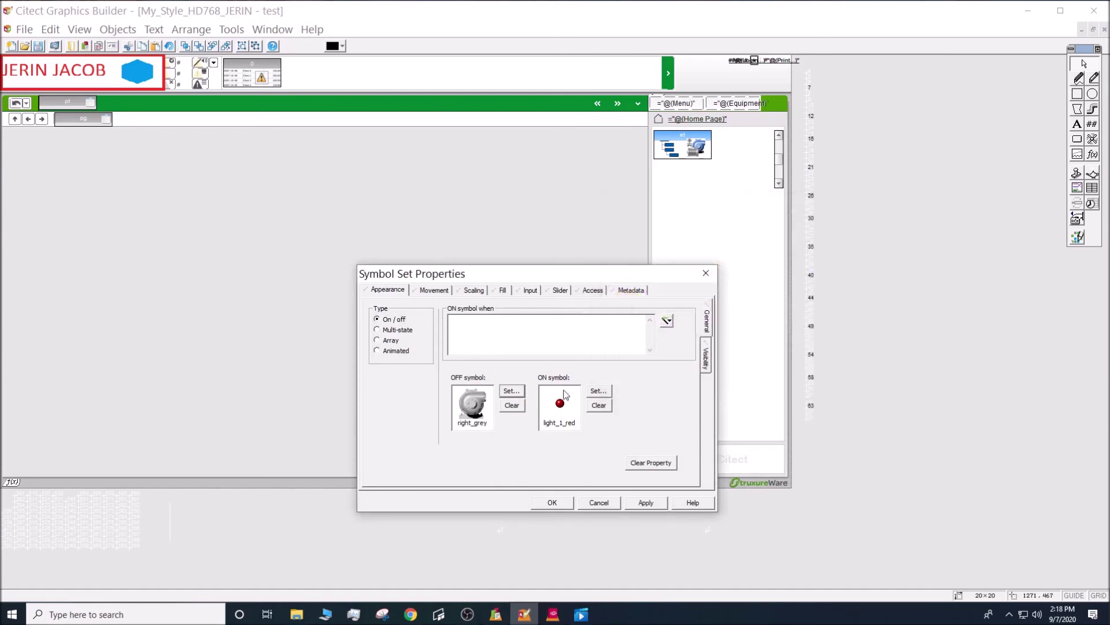
Set the ON symbol to right_green from the pumps_base_large library and accept the symbol set properties
{"action": "left_click", "coordinate": [599, 391]}
{"action": "left_click", "coordinate": [616, 334]}
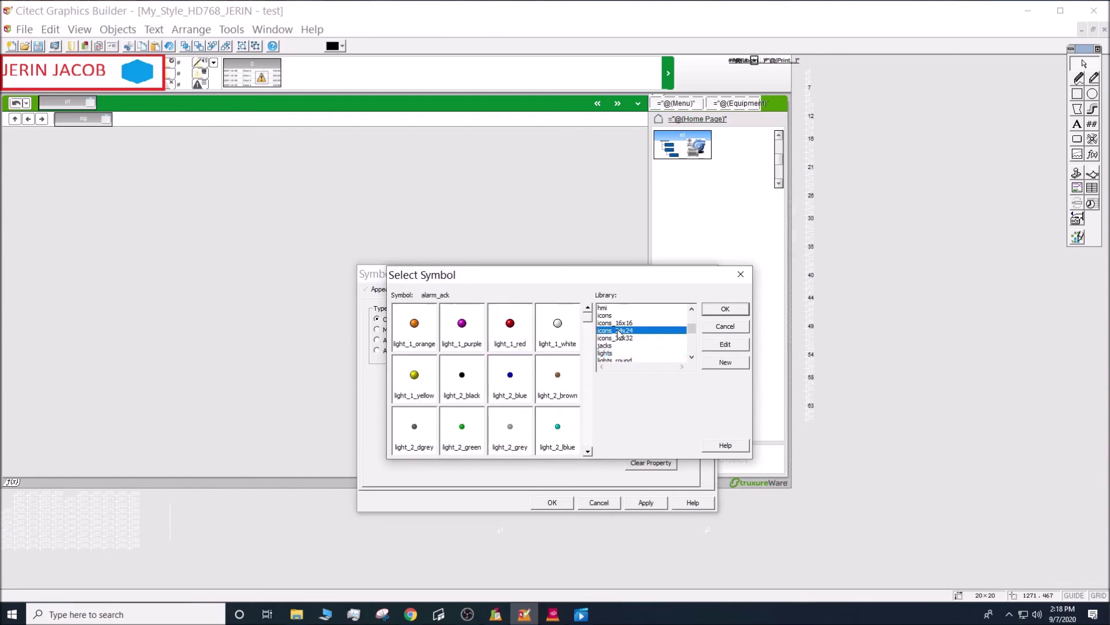
{"action": "scroll", "coordinate": [640, 341], "scroll_direction": "down", "scroll_amount": 3}
{"action": "left_click", "coordinate": [640, 353]}
{"action": "key", "text": "Down"}
{"action": "key", "text": "Down"}
{"action": "key", "text": "Down"}
{"action": "key", "text": "Down"}
{"action": "key", "text": "Down"}
{"action": "key", "text": "Down"}
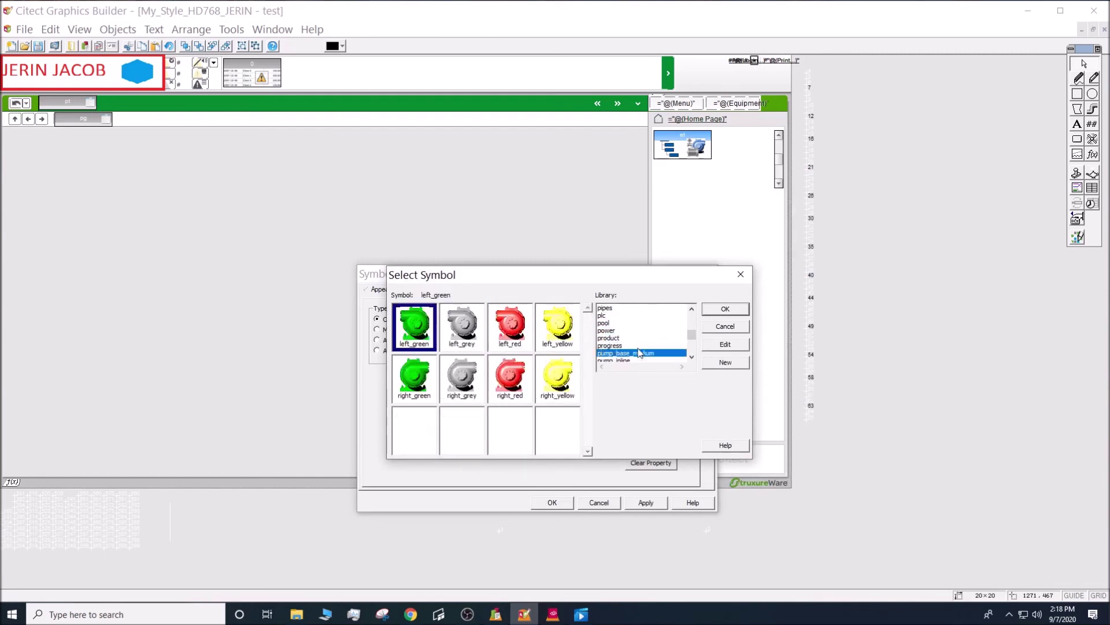
{"action": "scroll", "coordinate": [643, 356], "scroll_direction": "down", "scroll_amount": 1}
{"action": "left_click", "coordinate": [640, 338]}
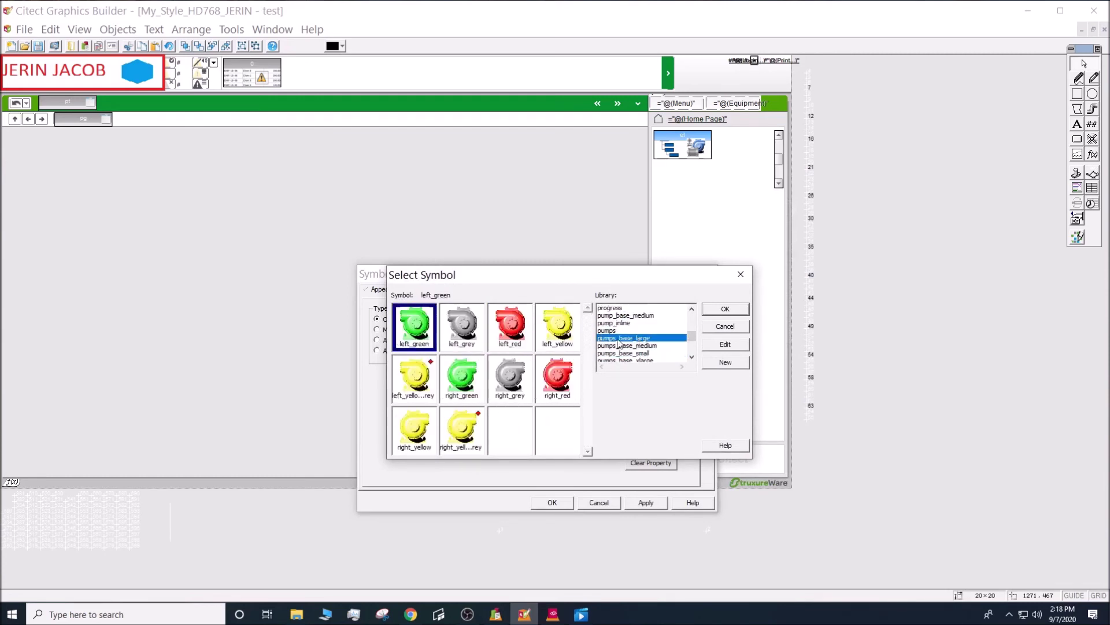
{"action": "left_click", "coordinate": [470, 385]}
{"action": "left_click", "coordinate": [725, 309]}
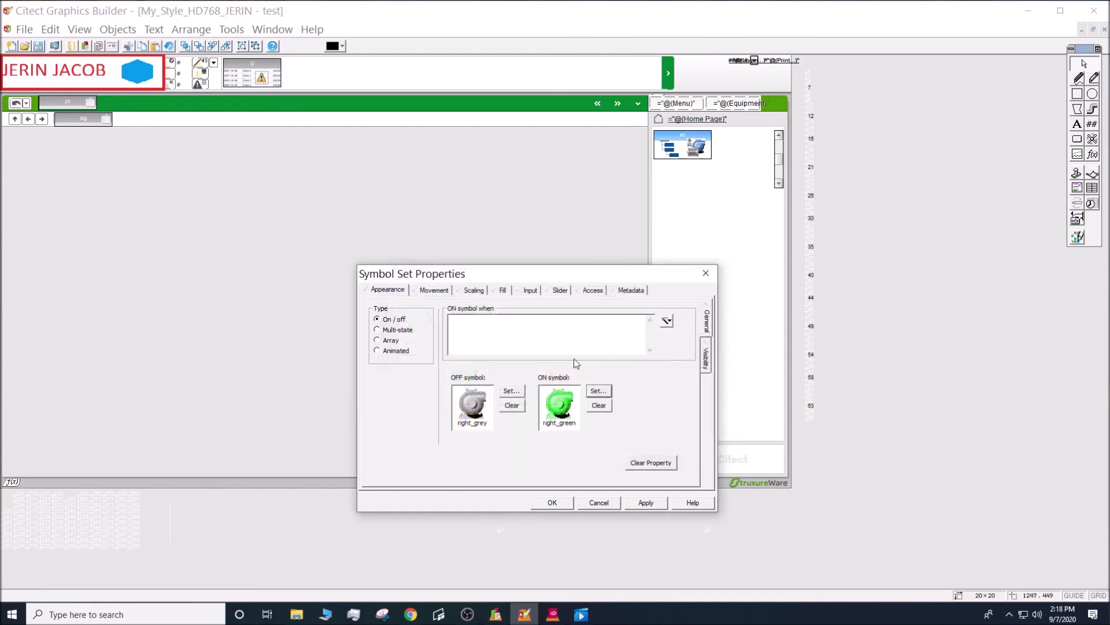
{"action": "left_click", "coordinate": [553, 501]}
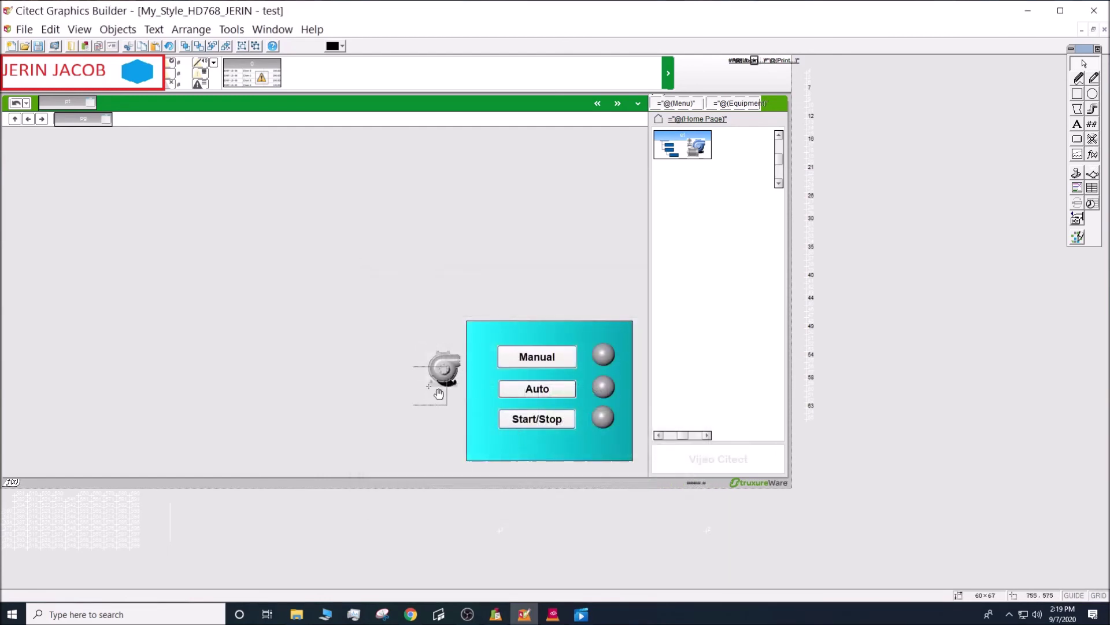
Enlarge the pump symbol to about 77 × 89 and use the BLD_PUMP_001_CMD tag as its ON condition
{"action": "mouse_move", "coordinate": [413, 404]}
{"action": "left_mouse_down"}
{"action": "mouse_move", "coordinate": [415, 418]}
{"action": "mouse_move", "coordinate": [398, 421]}
{"action": "left_mouse_up"}
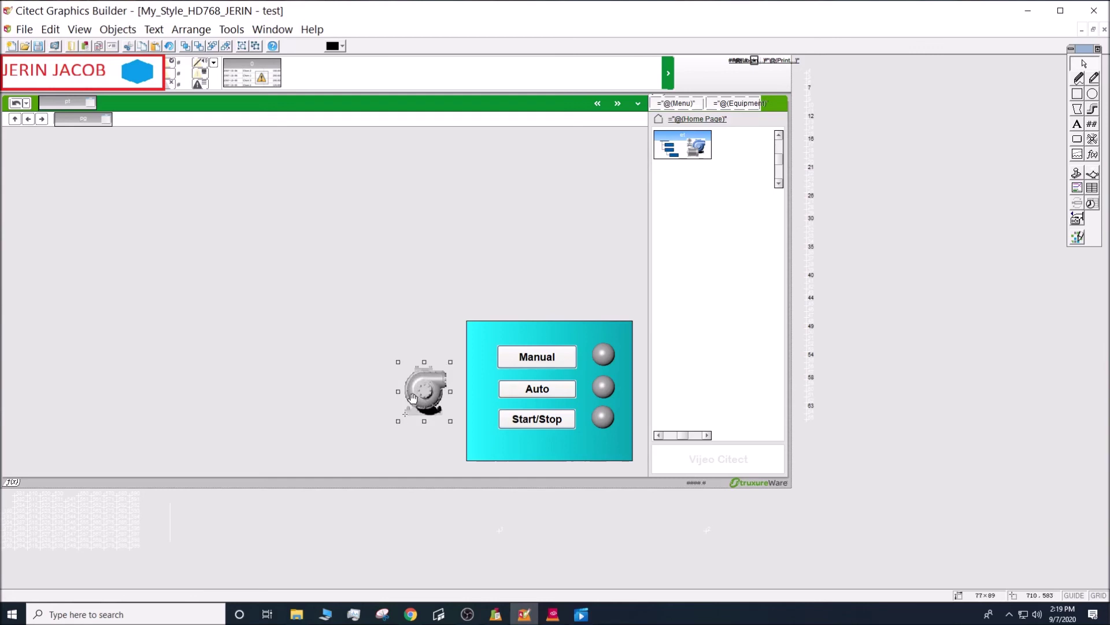
{"action": "left_click", "coordinate": [425, 391]}
{"action": "double_click", "coordinate": [425, 391]}
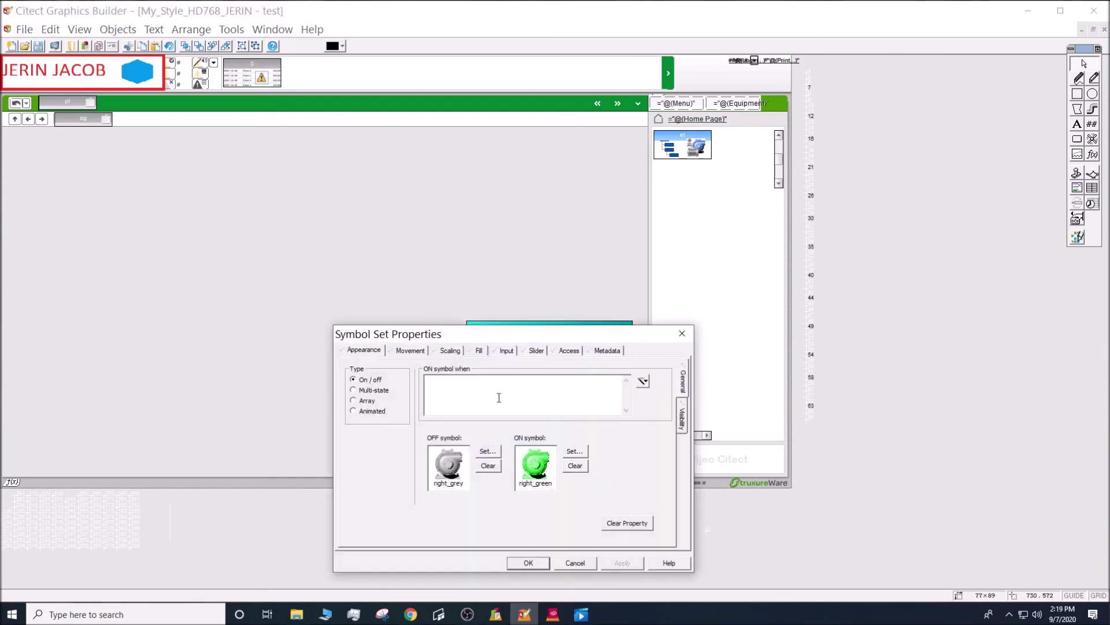
{"action": "left_click_drag", "start_coordinate": [482, 338], "coordinate": [558, 286]}
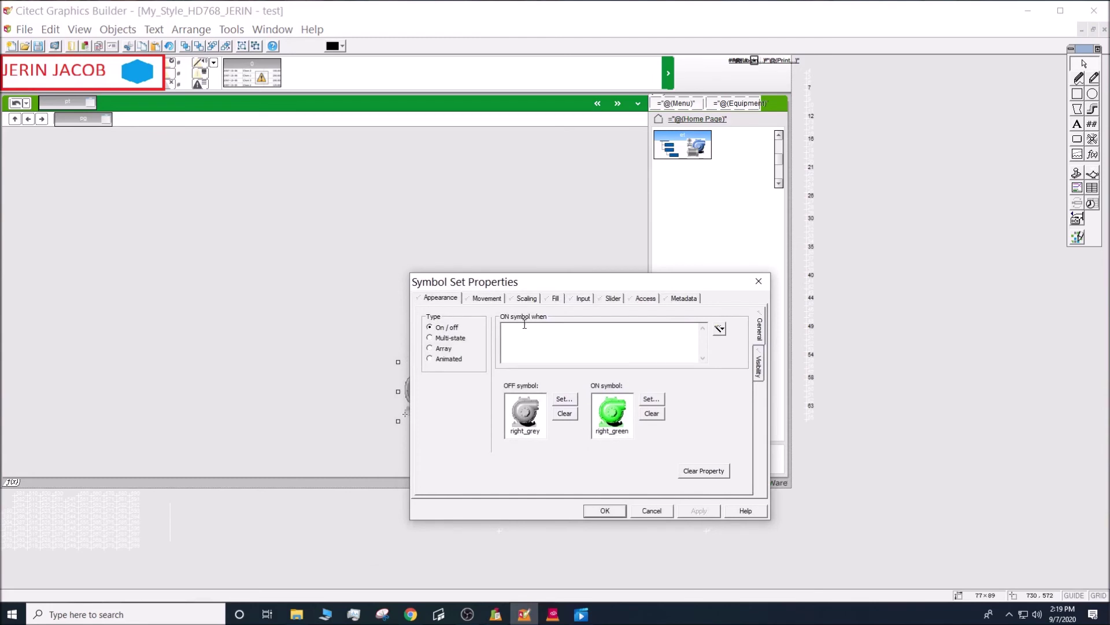
{"action": "left_click", "coordinate": [635, 346]}
{"action": "left_click", "coordinate": [719, 329]}
{"action": "left_click", "coordinate": [748, 345]}
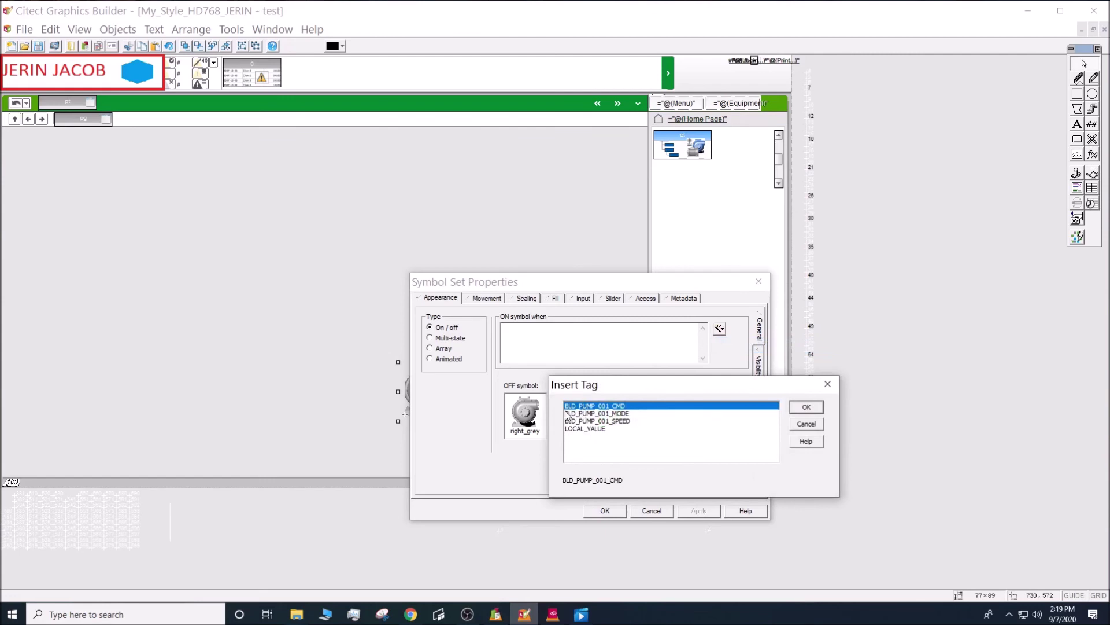
{"action": "double_click", "coordinate": [598, 407]}
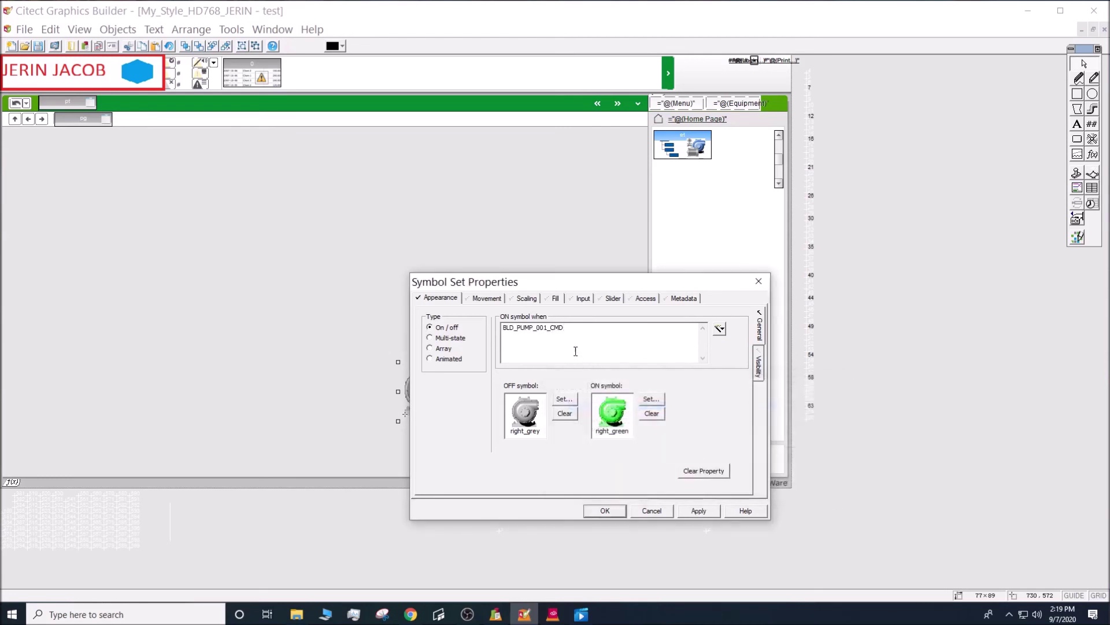
{"action": "left_click", "coordinate": [603, 510]}
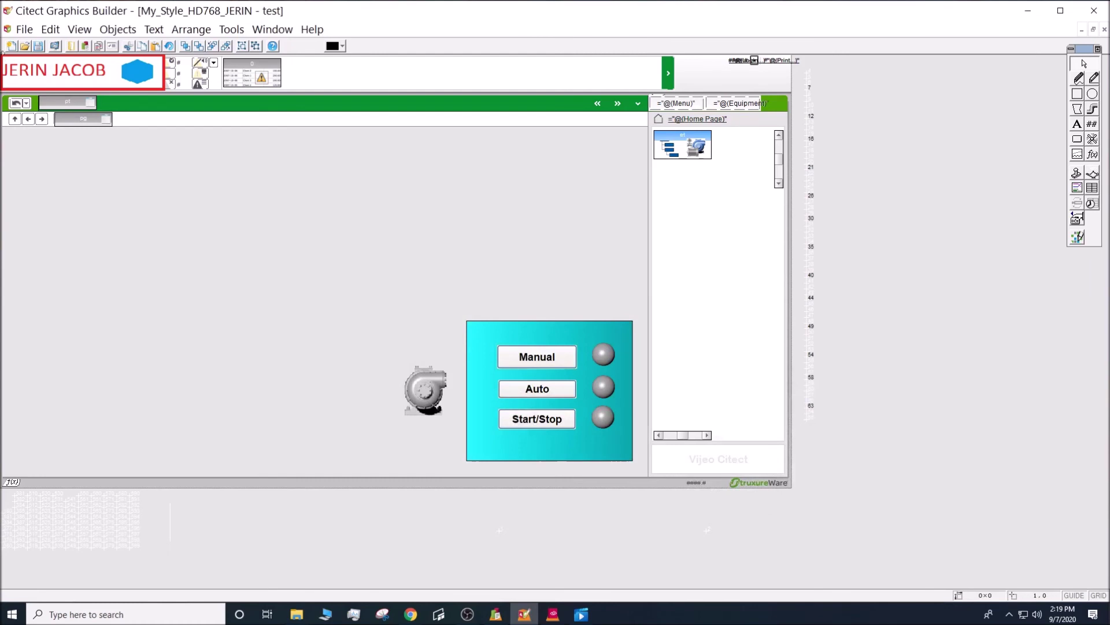
Save the page under the new name MyPage in the current project
{"action": "left_click", "coordinate": [24, 28]}
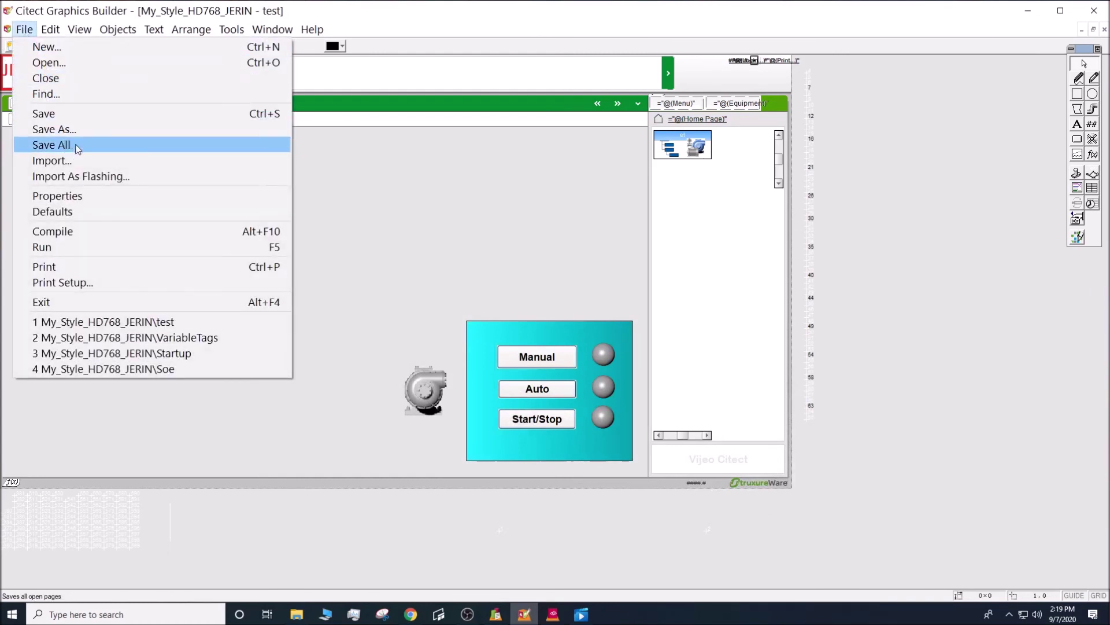
{"action": "left_click", "coordinate": [77, 129]}
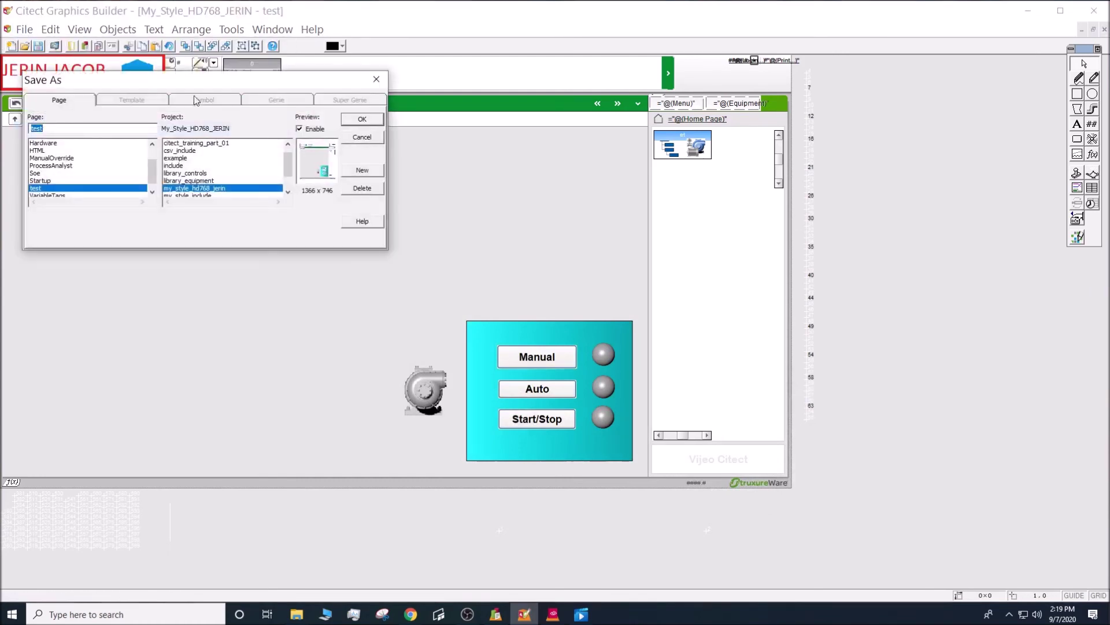
{"action": "type", "text": "MyPage"}
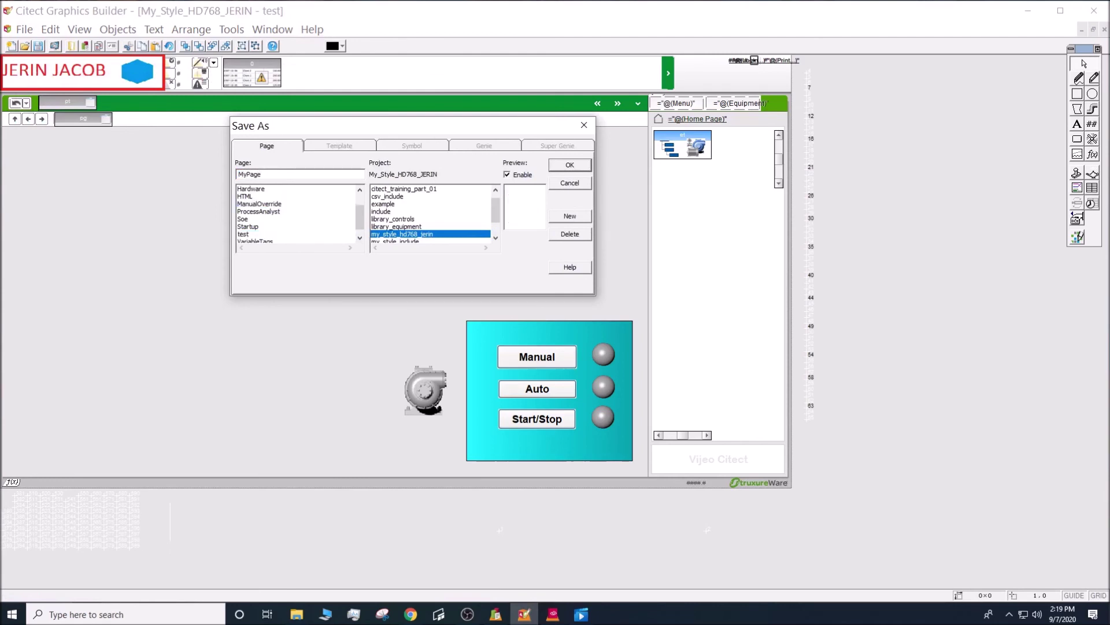
{"action": "left_click", "coordinate": [570, 166]}
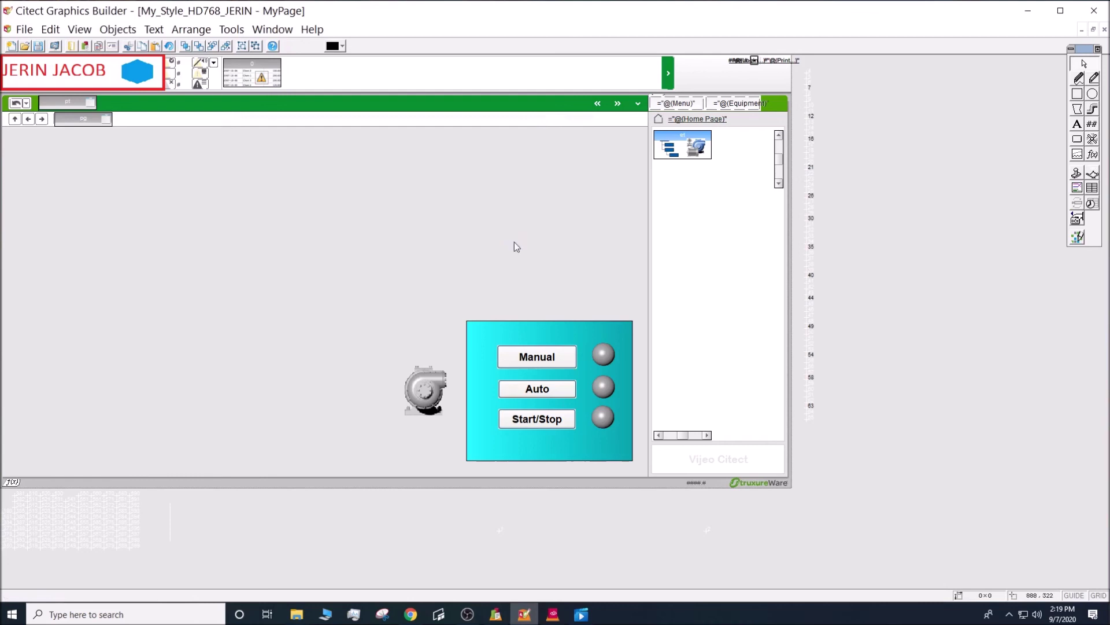
Compile and run the project in Demo Mode, then enlarge the runtime window
{"action": "left_click", "coordinate": [24, 28]}
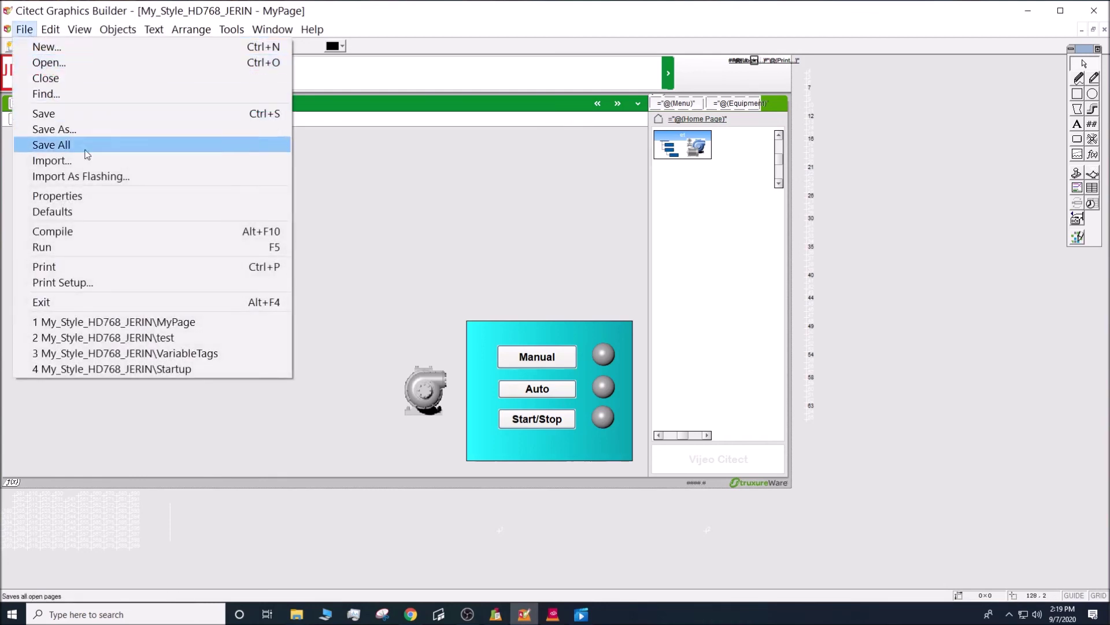
{"action": "left_click", "coordinate": [74, 230]}
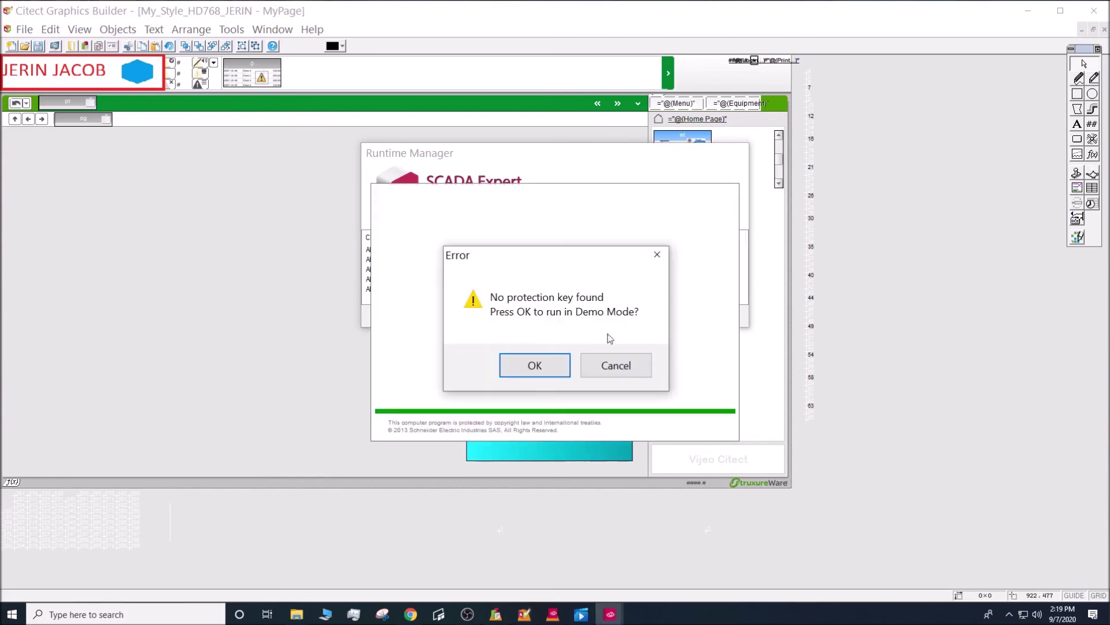
{"action": "left_click", "coordinate": [544, 365]}
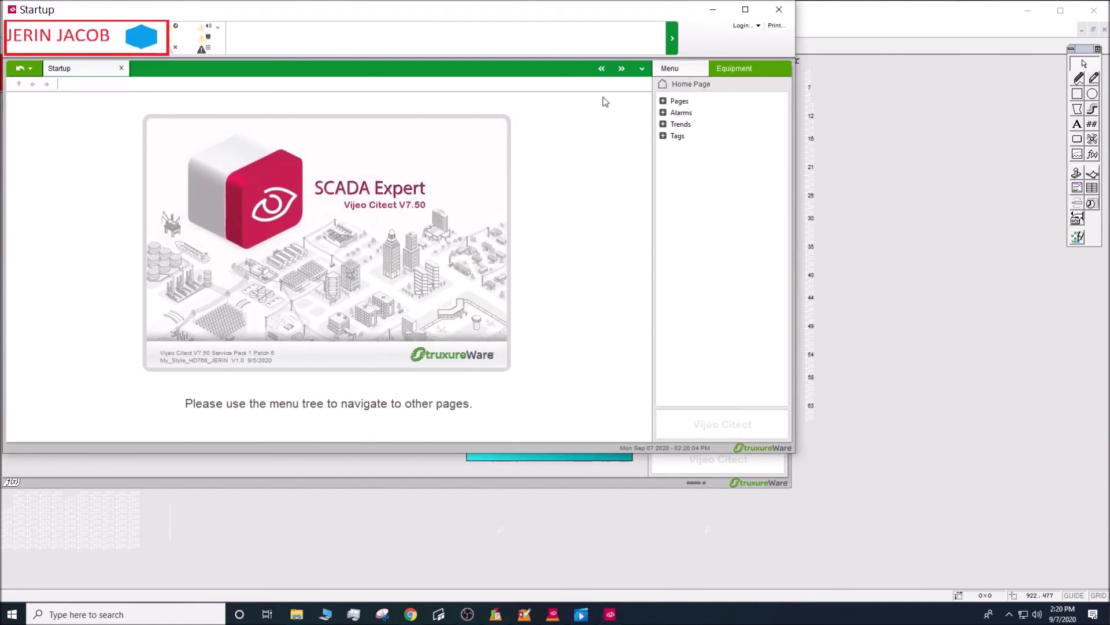
{"action": "left_click_drag", "start_coordinate": [797, 457], "coordinate": [900, 509]}
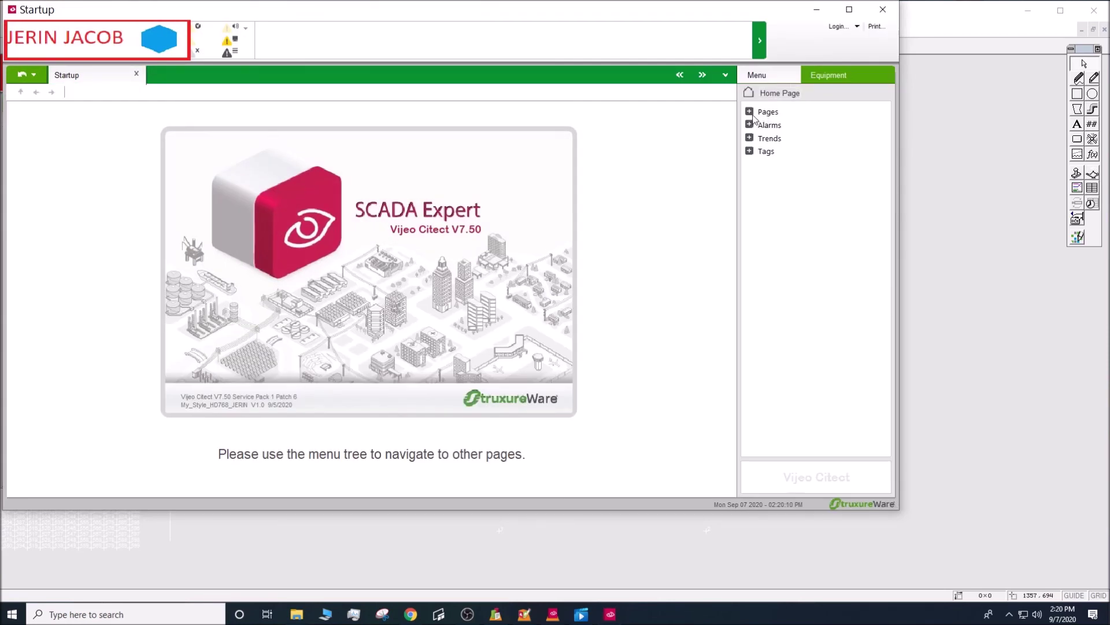
Open MyPage from the runtime's Page List
{"action": "left_click", "coordinate": [750, 113]}
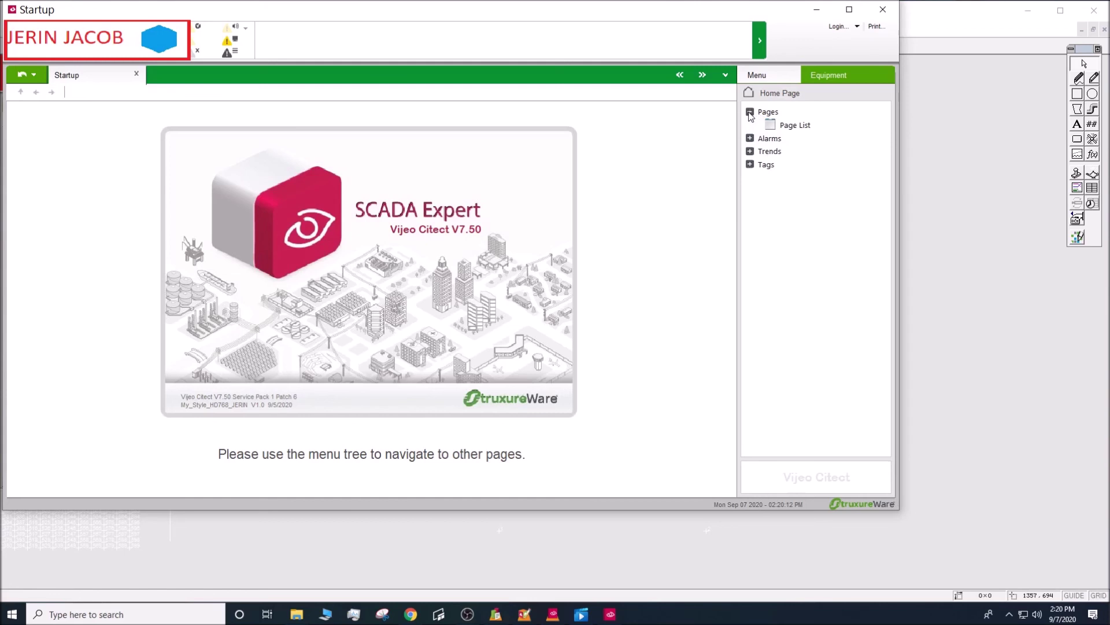
{"action": "left_click", "coordinate": [784, 128]}
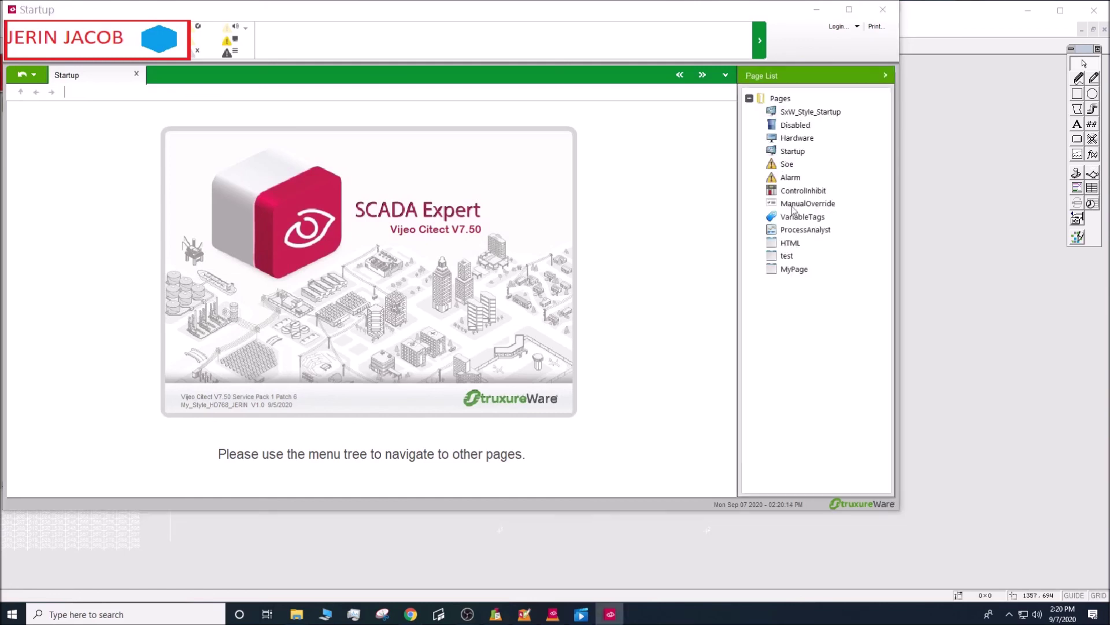
{"action": "left_click", "coordinate": [794, 273]}
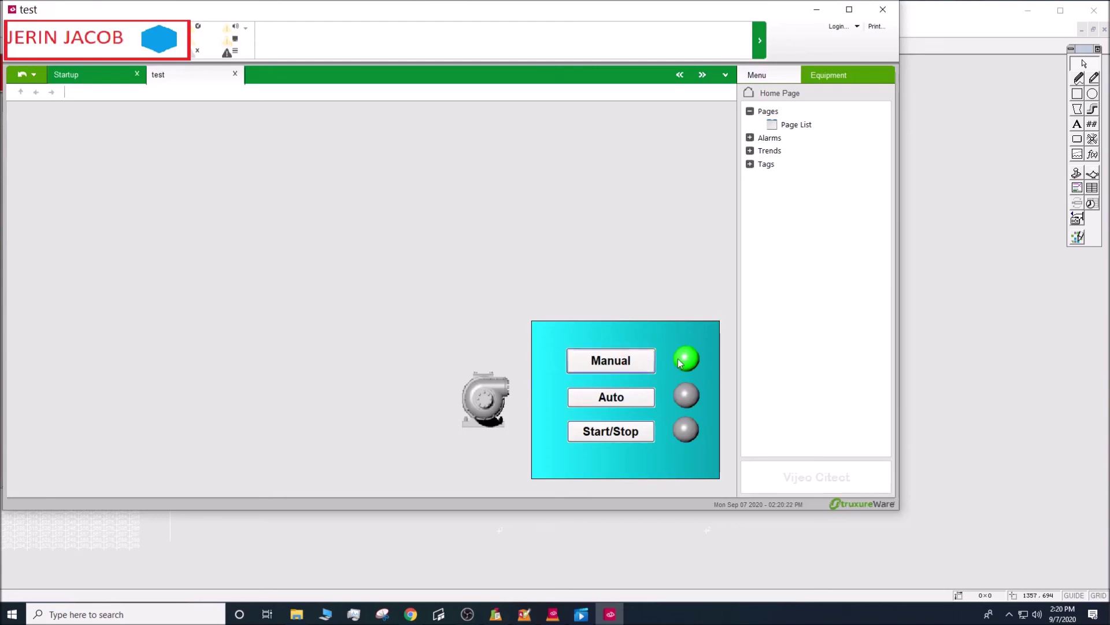
Test the pump panel by starting and stopping the pump in Manual, switching to Auto and back, and starting it again
{"action": "left_click", "coordinate": [596, 437]}
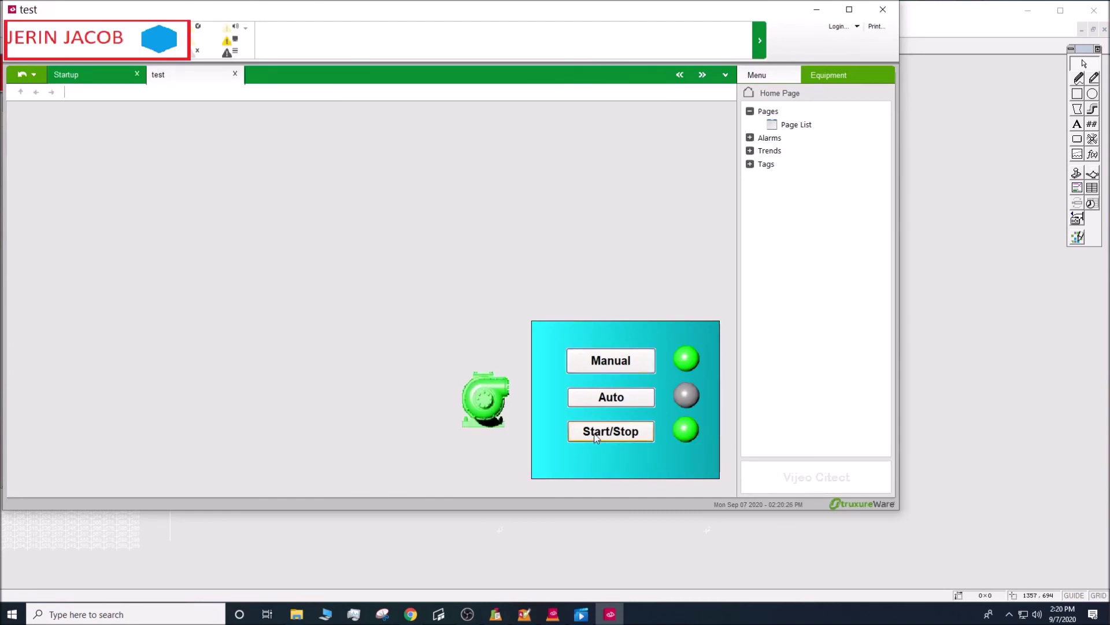
{"action": "left_click", "coordinate": [596, 438]}
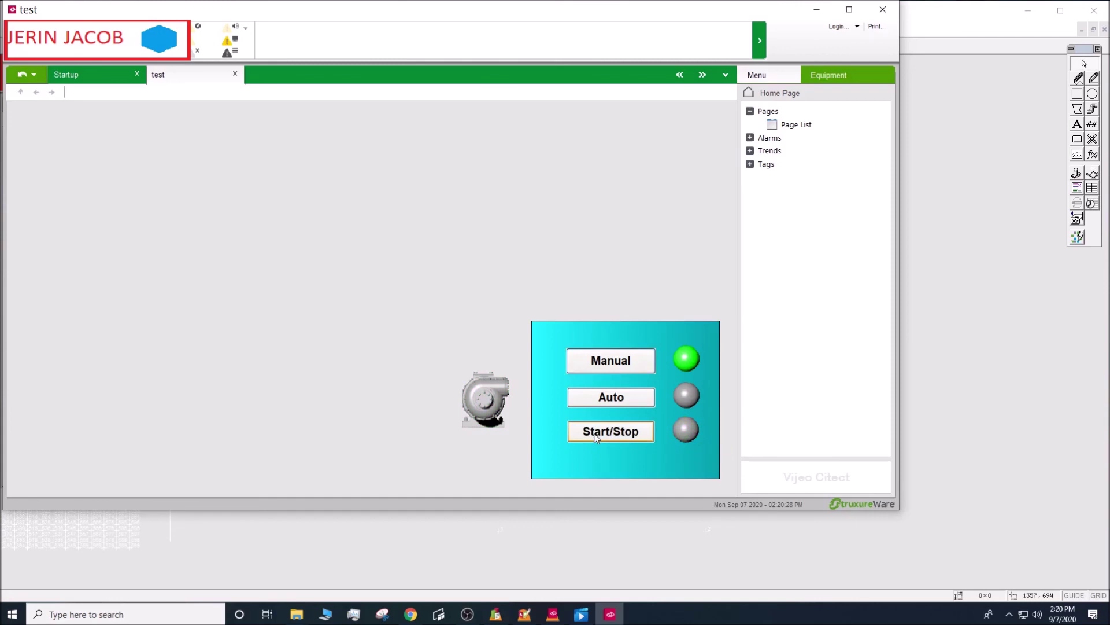
{"action": "left_click", "coordinate": [602, 405]}
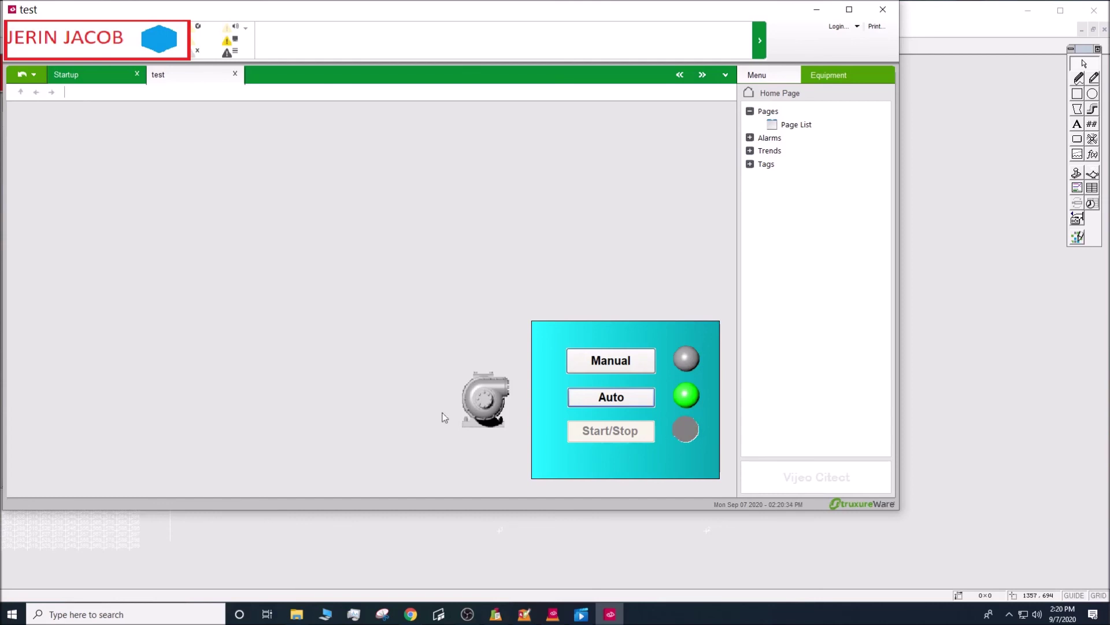
{"action": "left_click", "coordinate": [589, 370]}
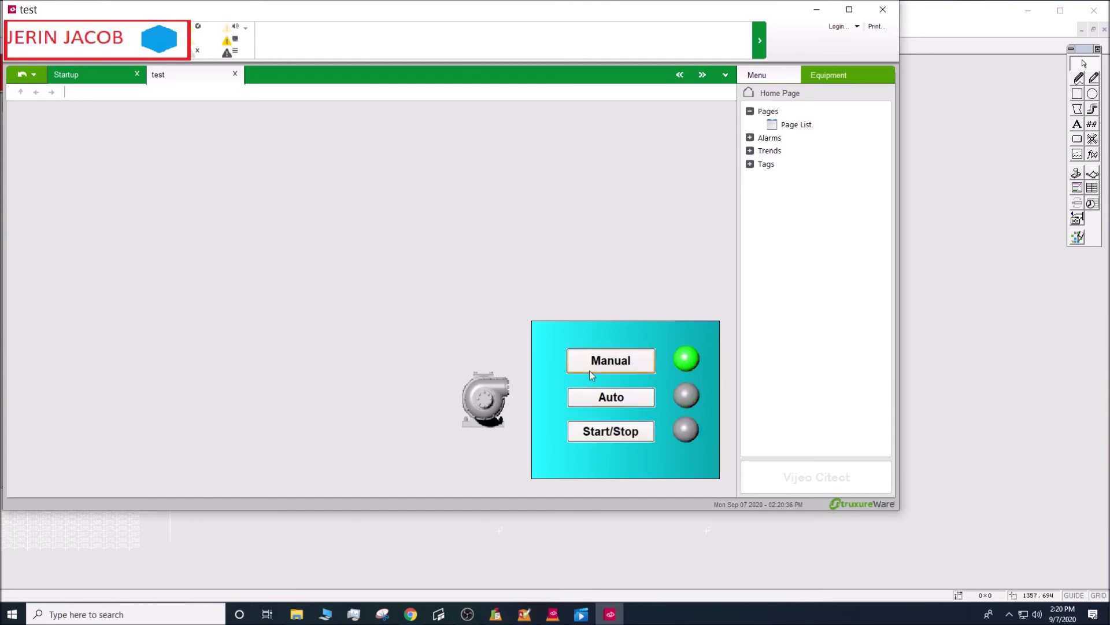
{"action": "left_click", "coordinate": [617, 437]}
{"action": "left_click", "coordinate": [617, 435]}
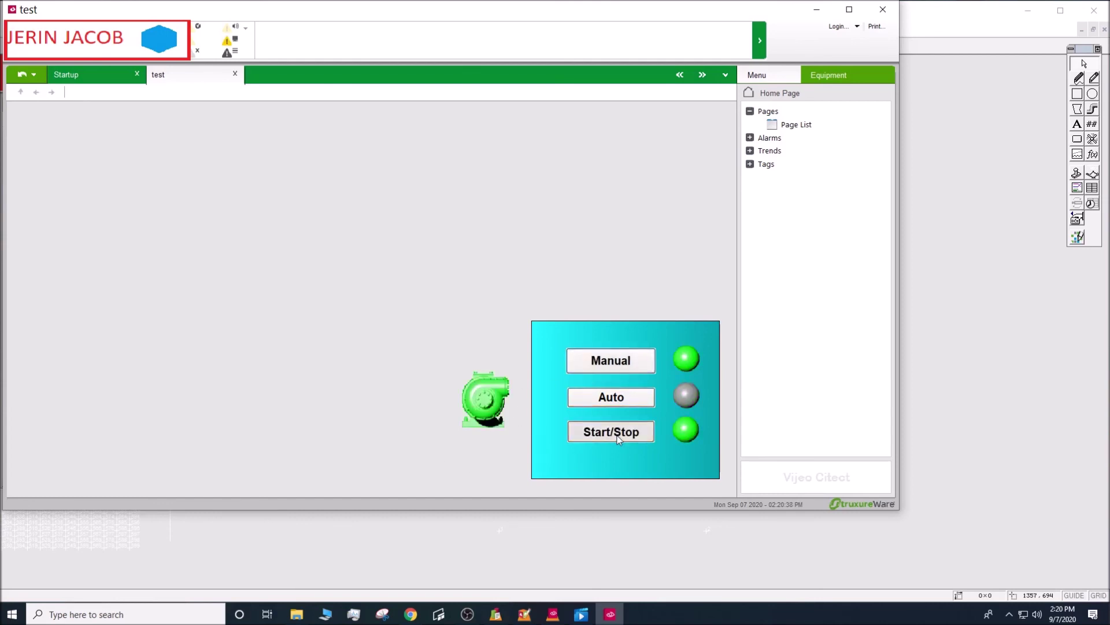